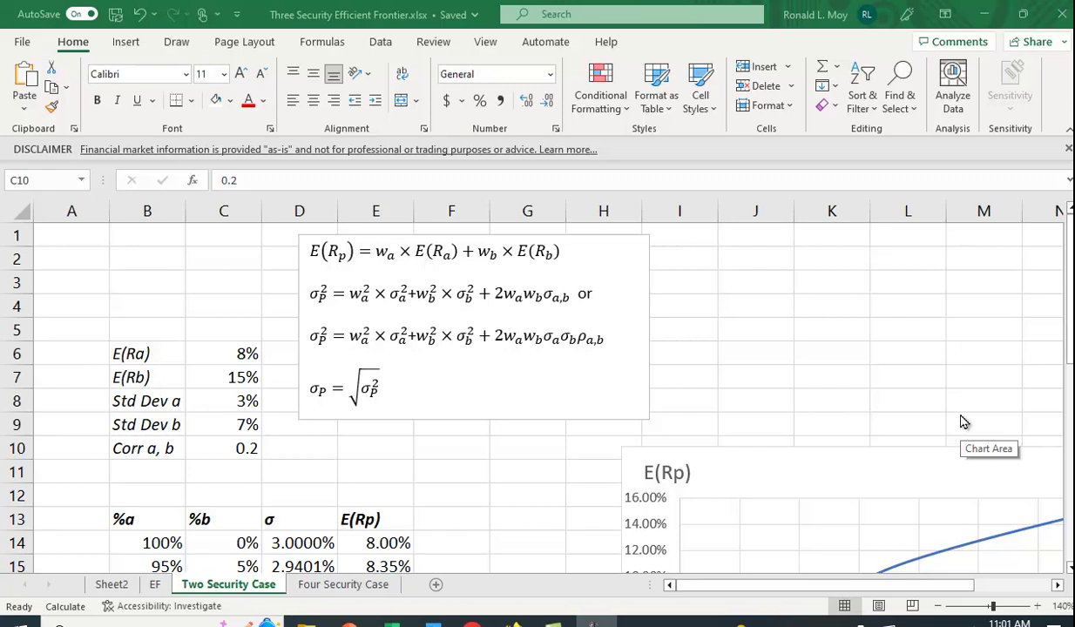
Examine the portfolio formulas, the stock a and b inputs, the weights table and the efficient frontier chart.
scroll(783, 384, "down", 2)
scroll(767, 416, "up", 2)
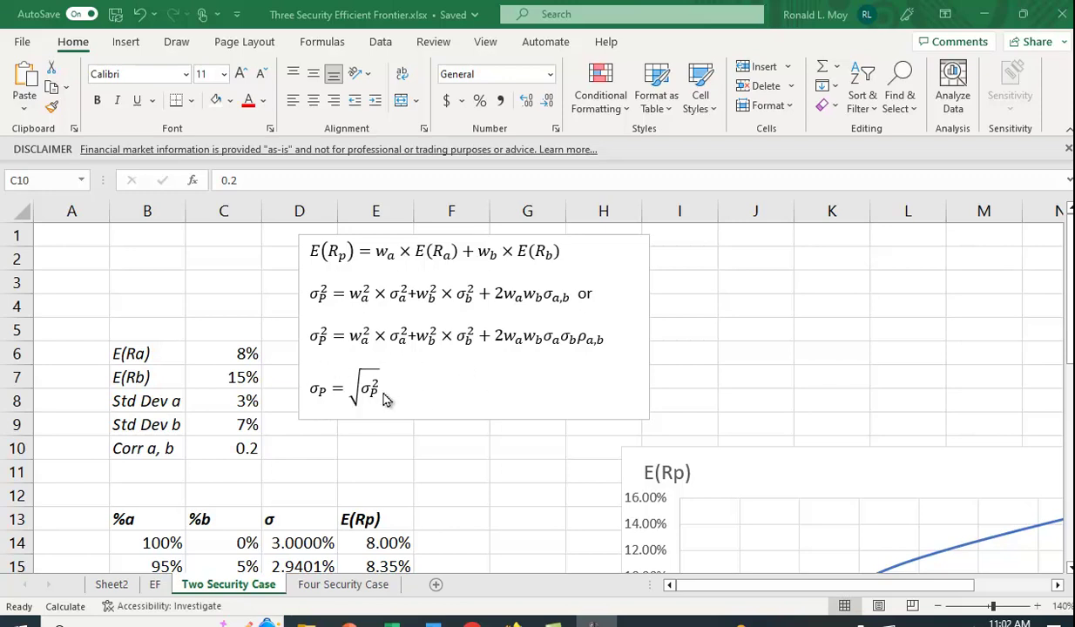
scroll(787, 353, "down", 1)
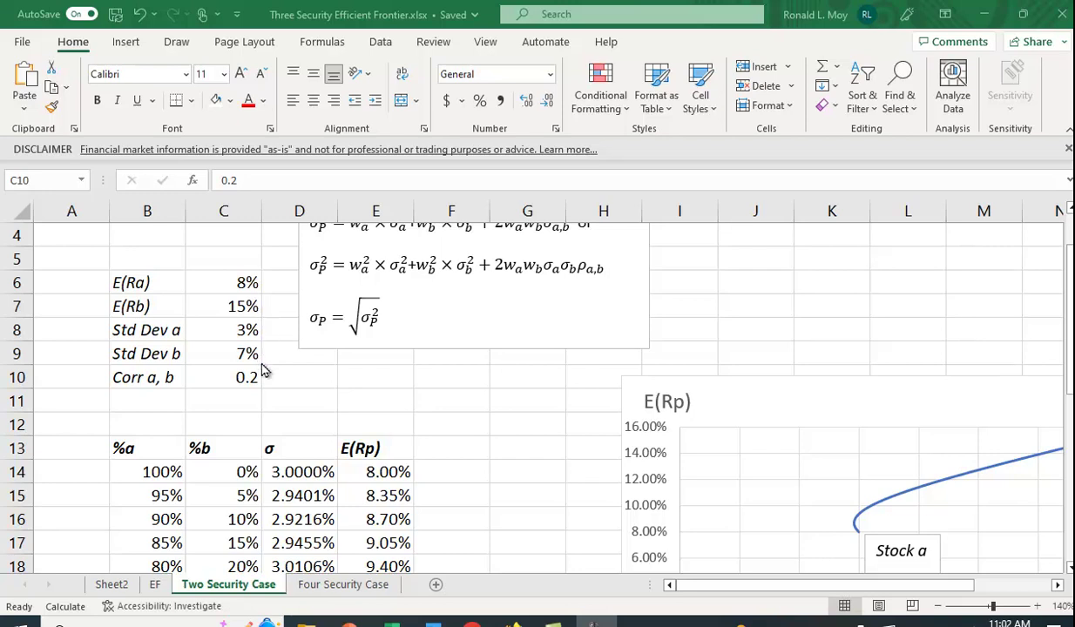
scroll(436, 403, "down", 1)
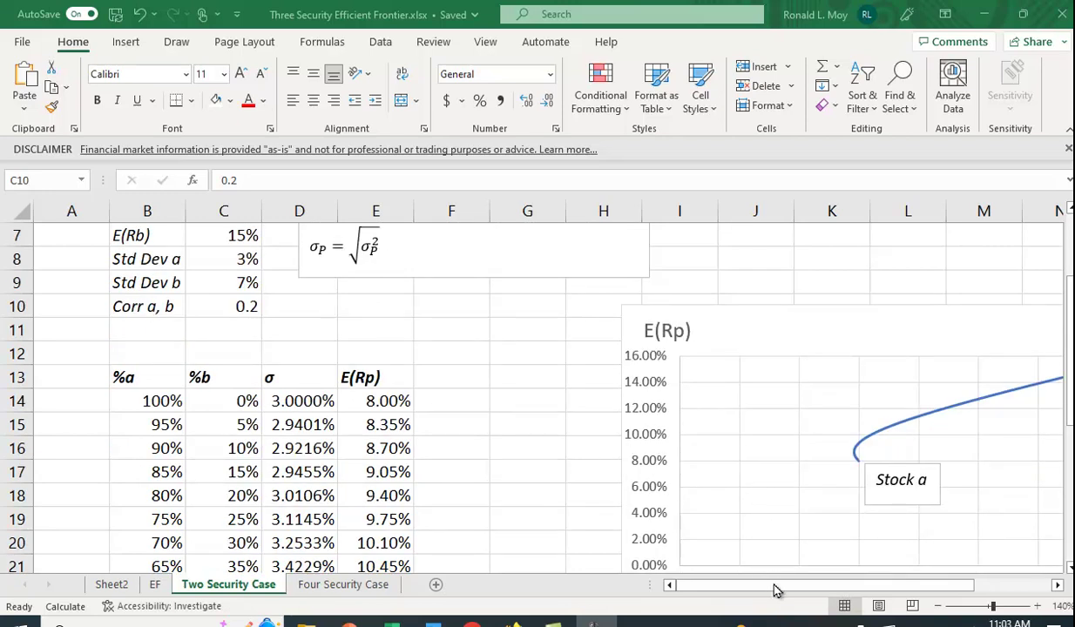
left_click_drag(835, 593, 906, 593)
scroll(906, 522, "down", 1)
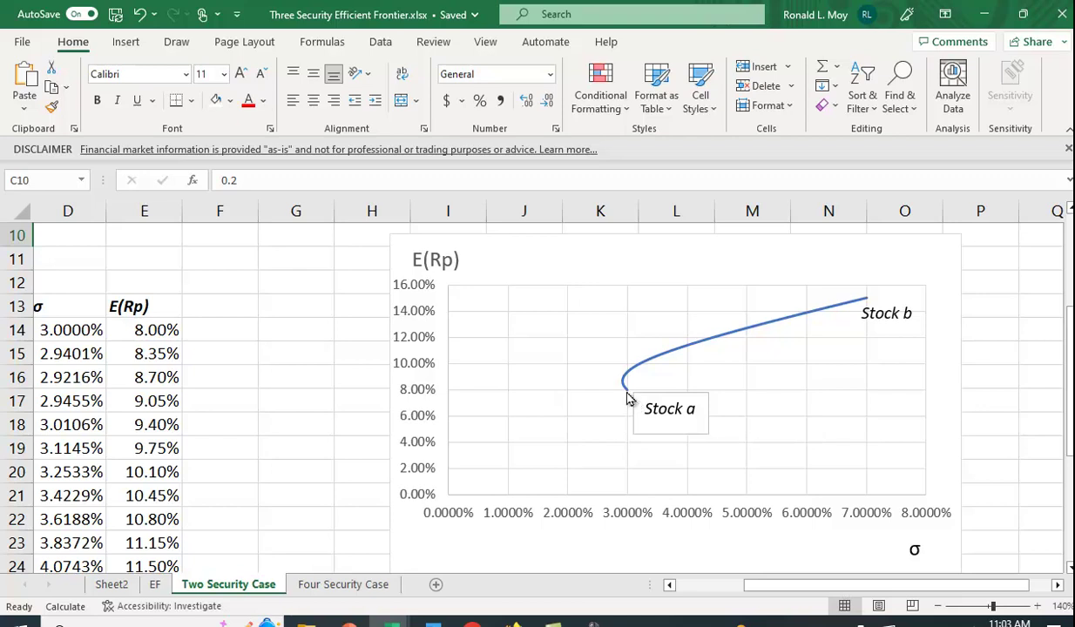
mouse_move(629, 397)
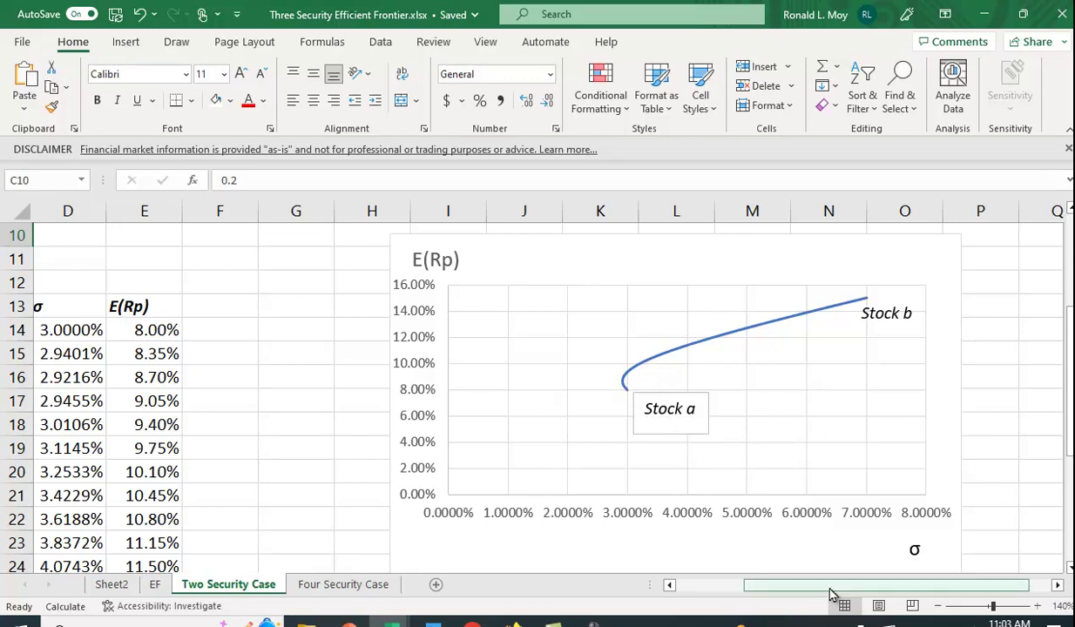
left_click_drag(824, 585, 738, 581)
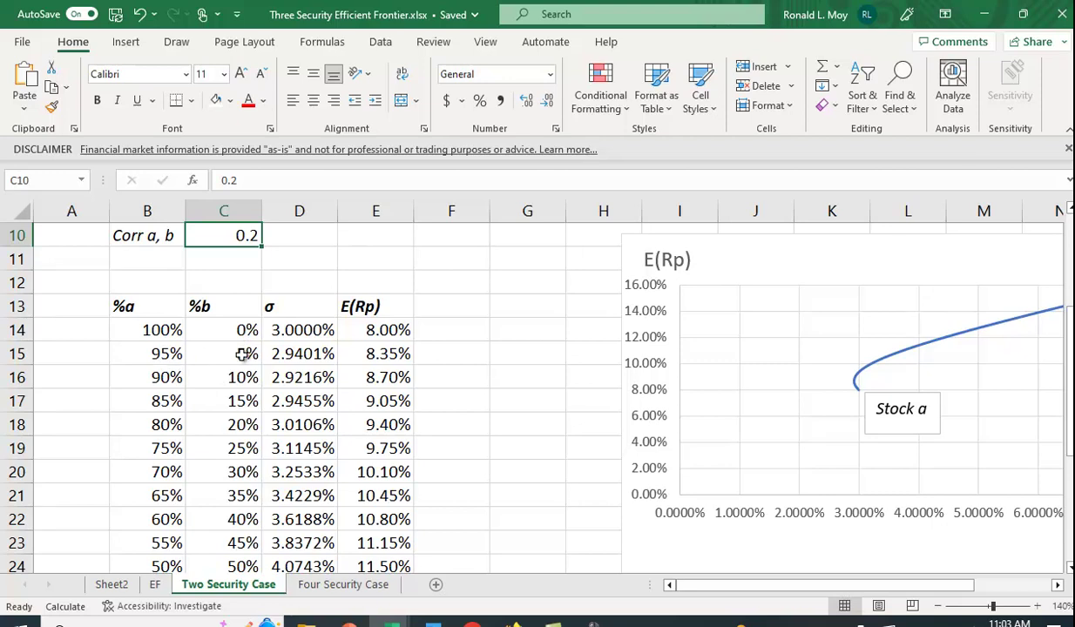
scroll(248, 435, "down", 2)
scroll(249, 438, "up", 2)
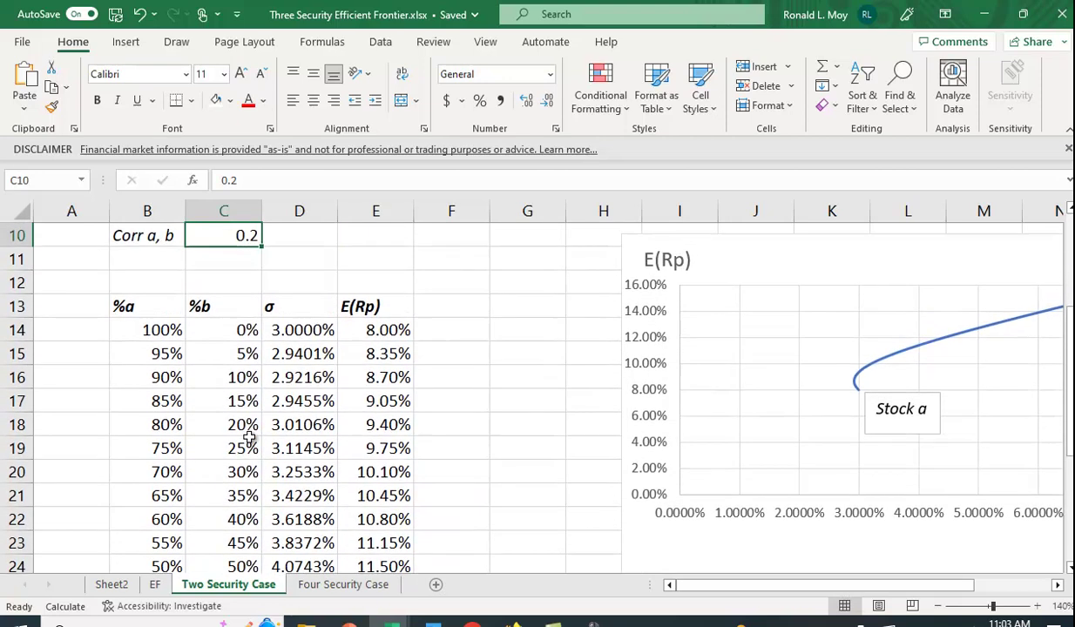
Inspect the σ and E(Rp) formulas in rows 14 and 34 of the two-security weights table against the formulas and inputs.
left_click(296, 335)
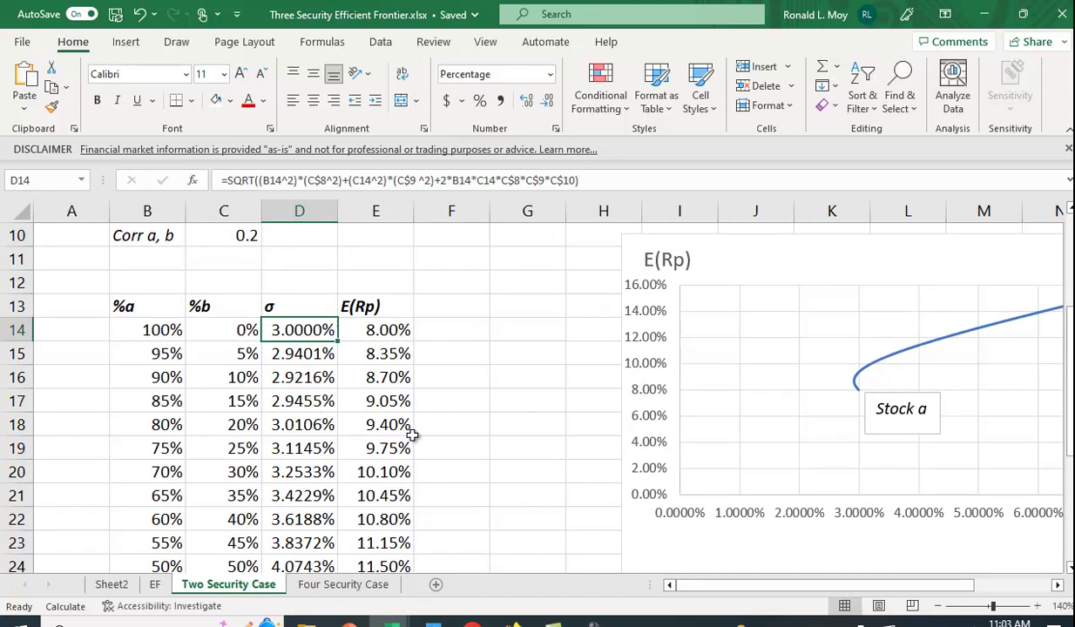
scroll(418, 439, "up", 2)
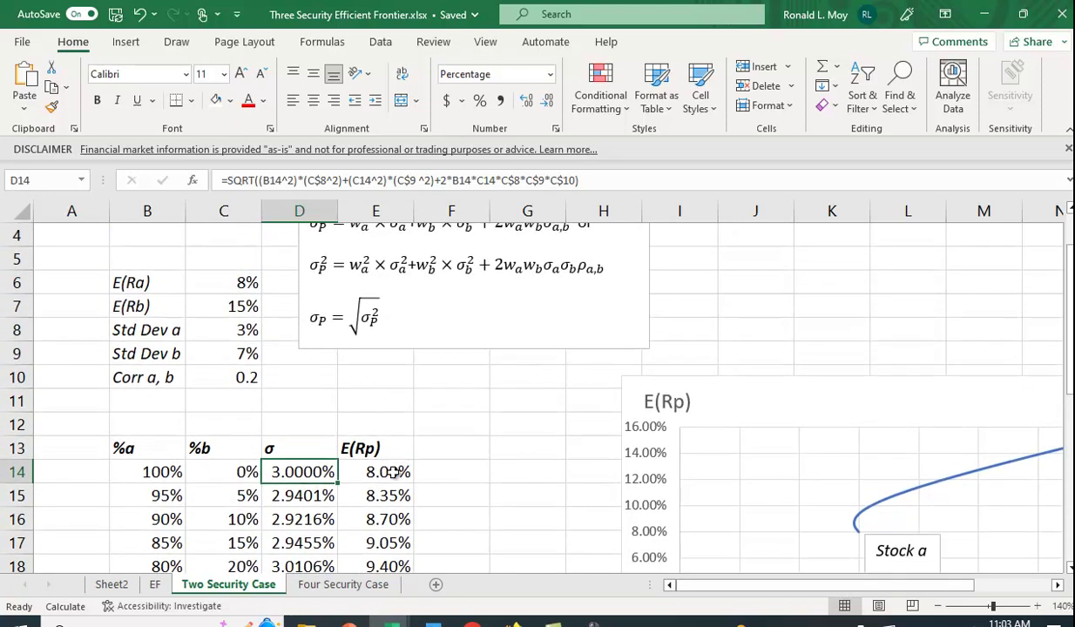
left_click(392, 475)
scroll(523, 484, "up", 1)
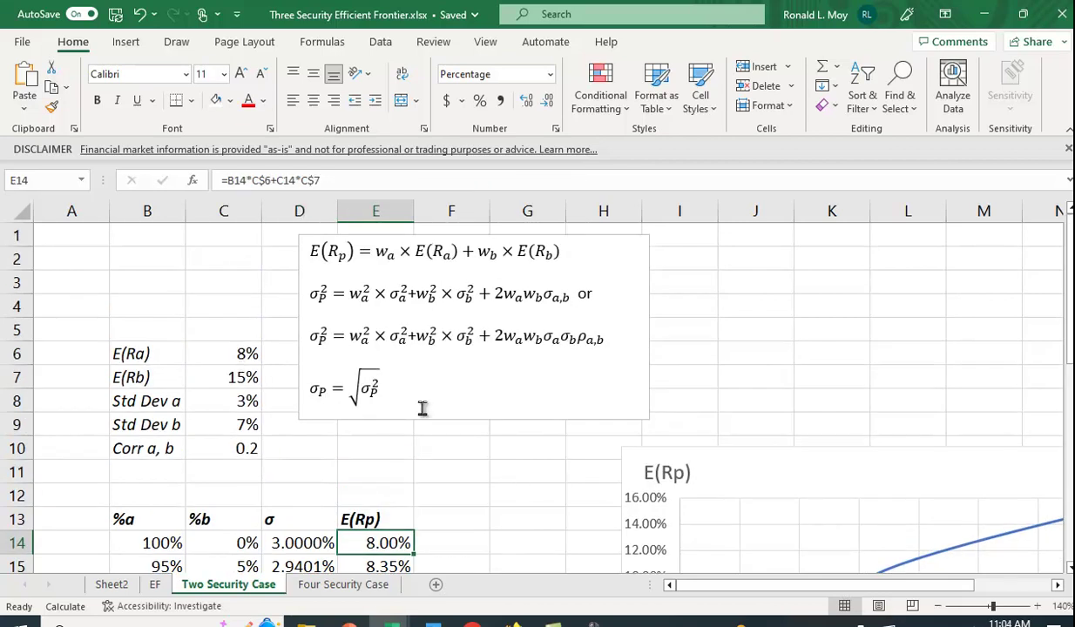
scroll(480, 424, "down", 7)
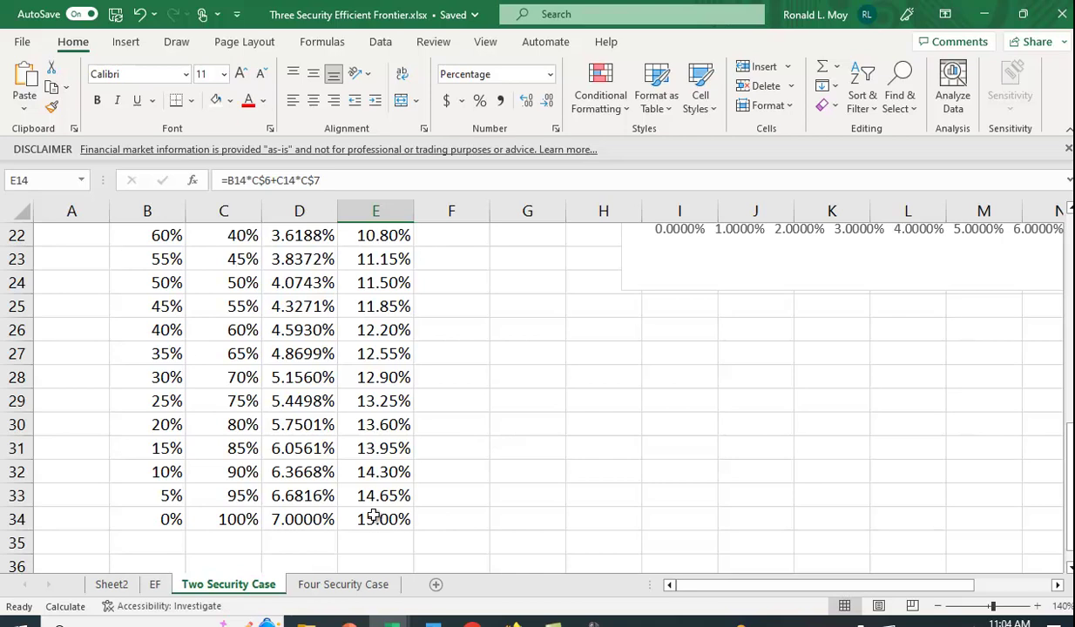
left_click(375, 519)
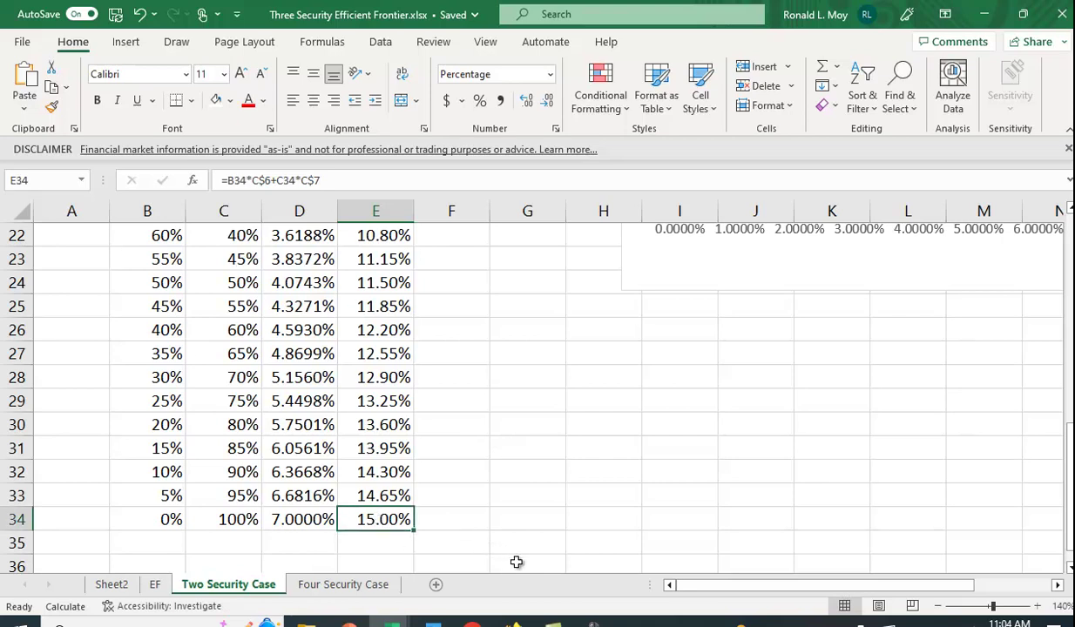
scroll(516, 561, "up", 5)
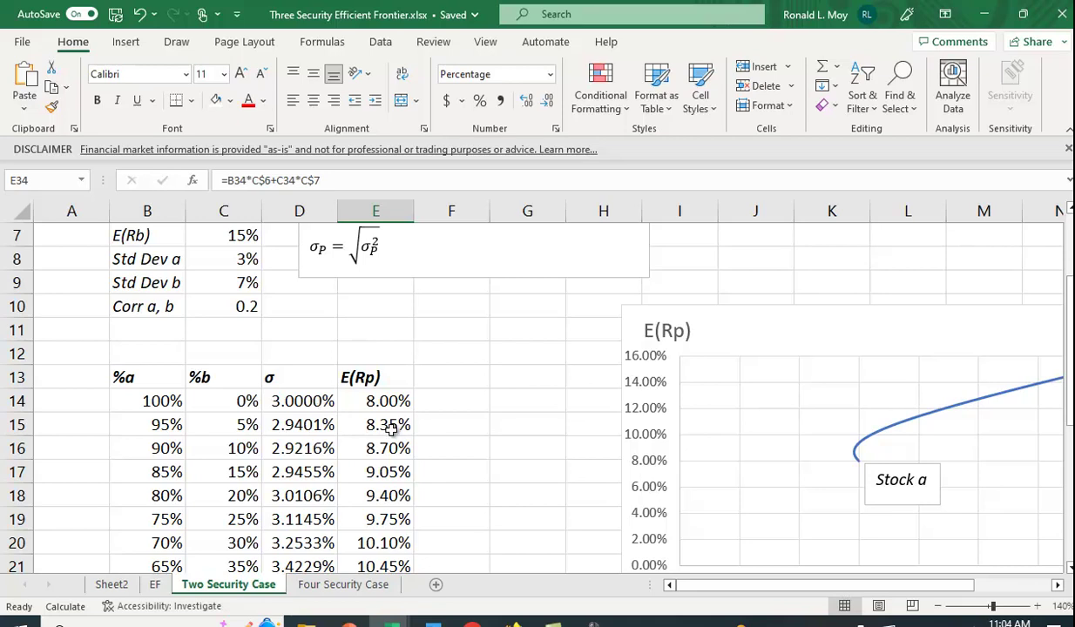
left_click(307, 393)
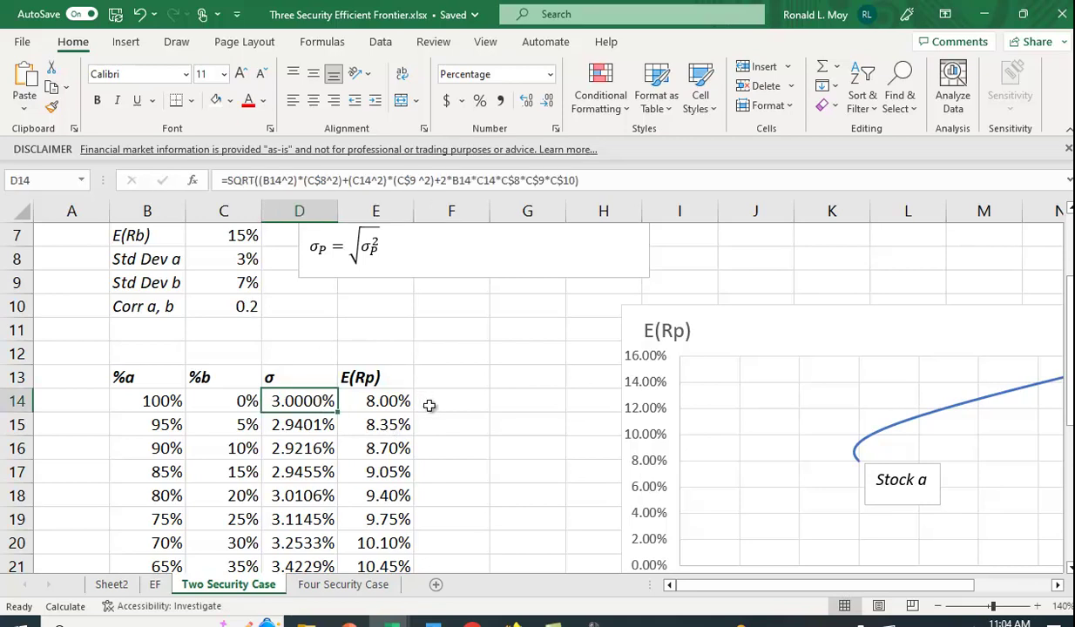
scroll(447, 427, "down", 5)
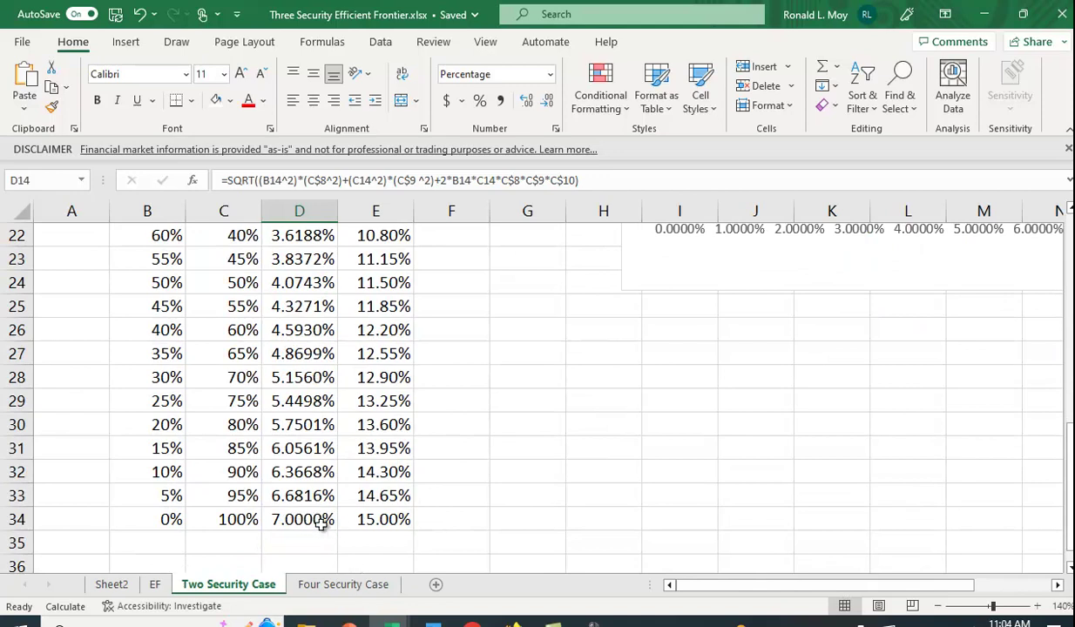
left_click(320, 521)
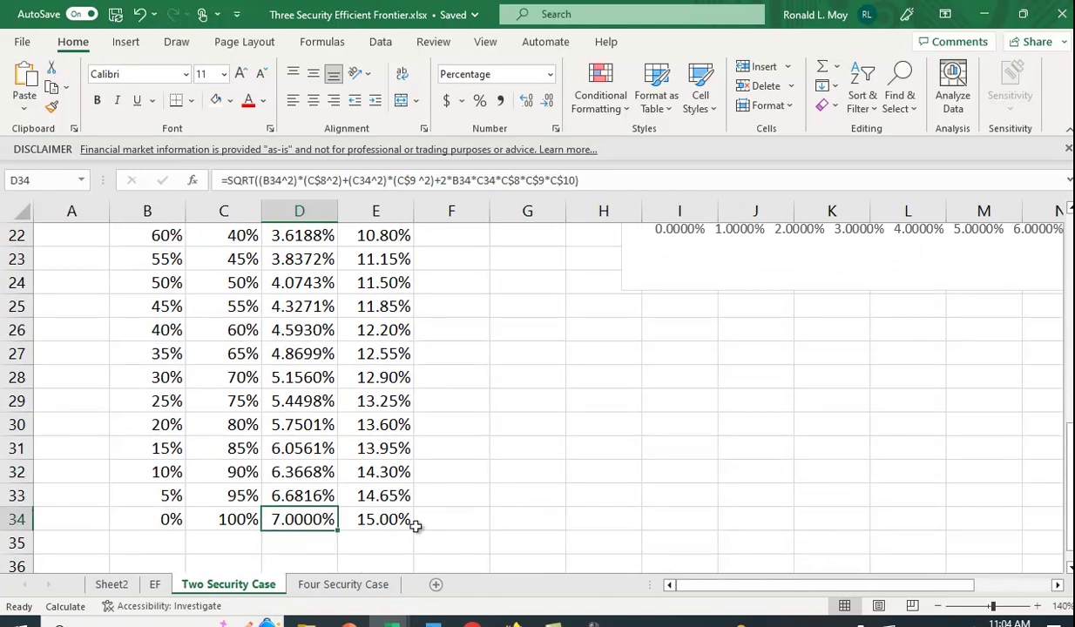
scroll(554, 545, "up", 7)
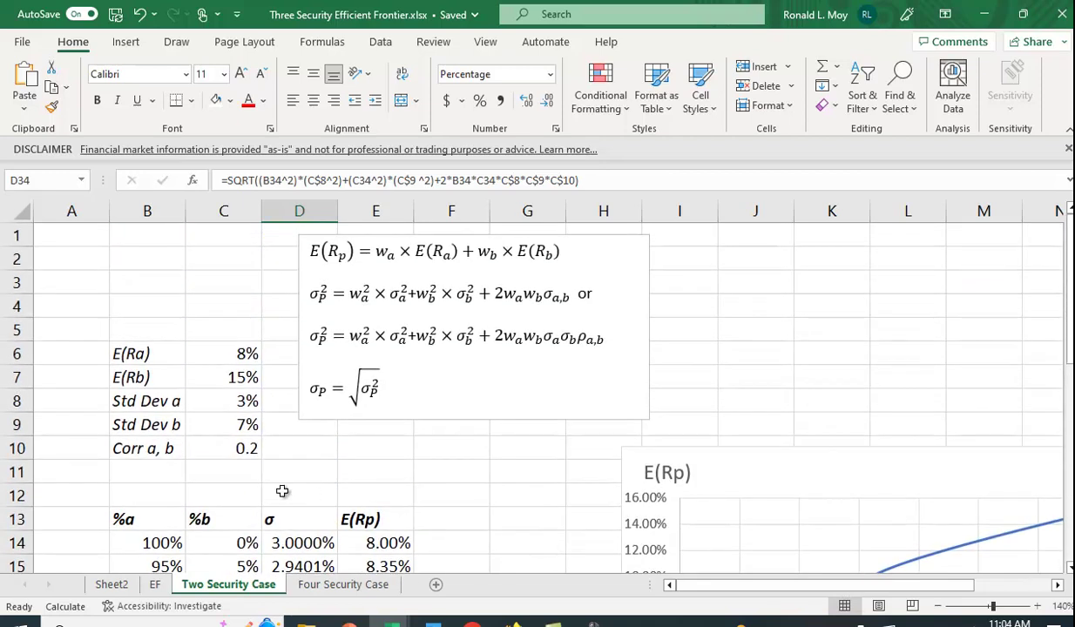
scroll(563, 491, "down", 2)
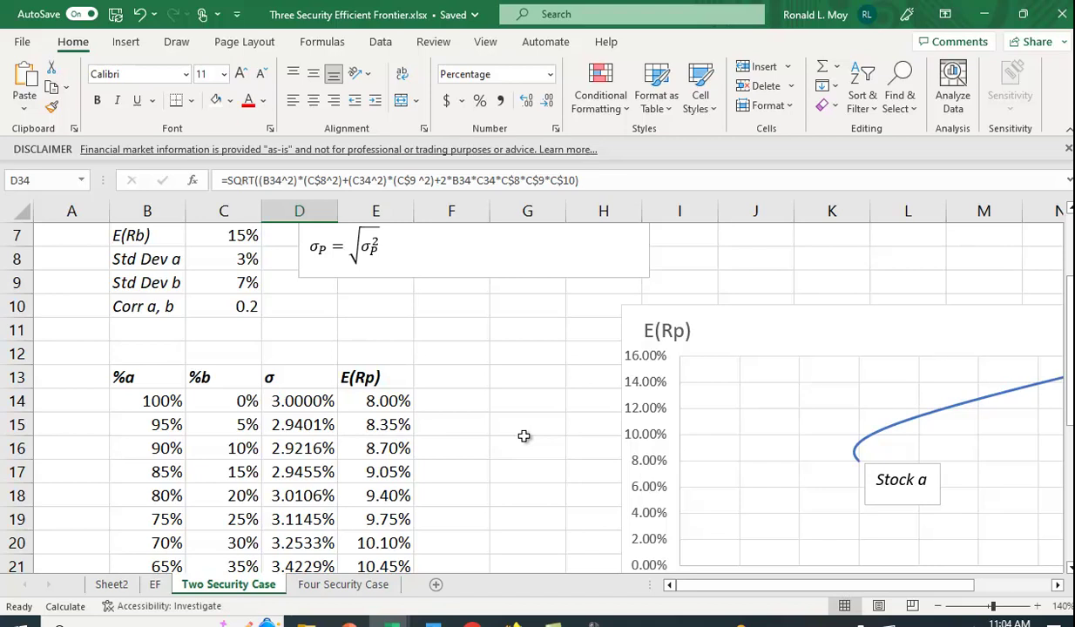
Open the Four Security Case sheet and examine its expected returns, weights, covariance matrix and matrix formula notes.
left_click(335, 586)
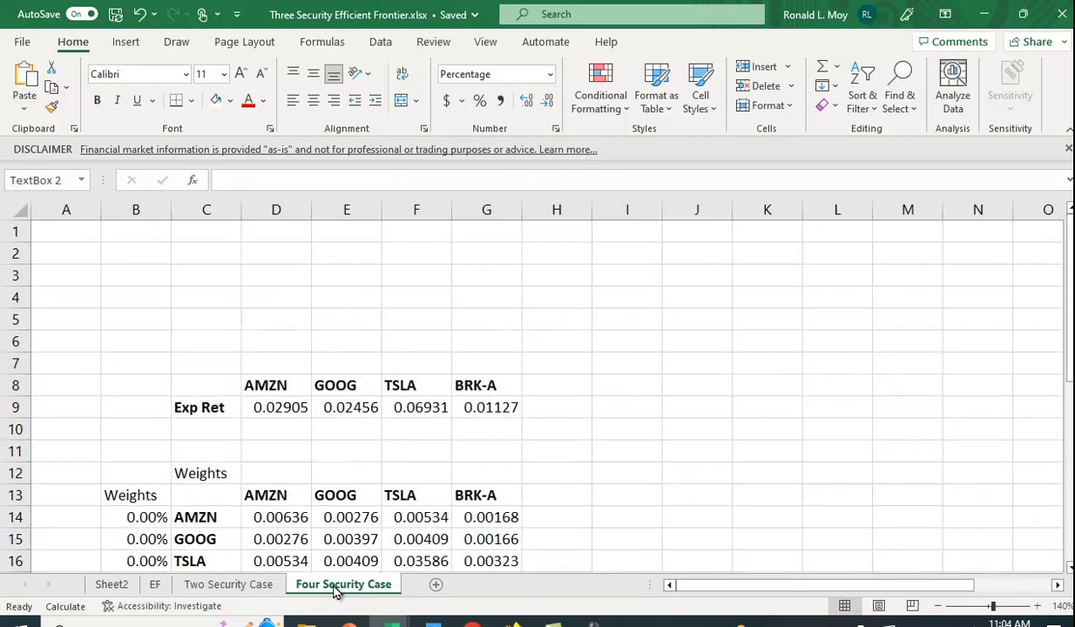
scroll(667, 470, "down", 2)
scroll(669, 473, "down", 1)
scroll(670, 471, "up", 3)
scroll(714, 449, "down", 1)
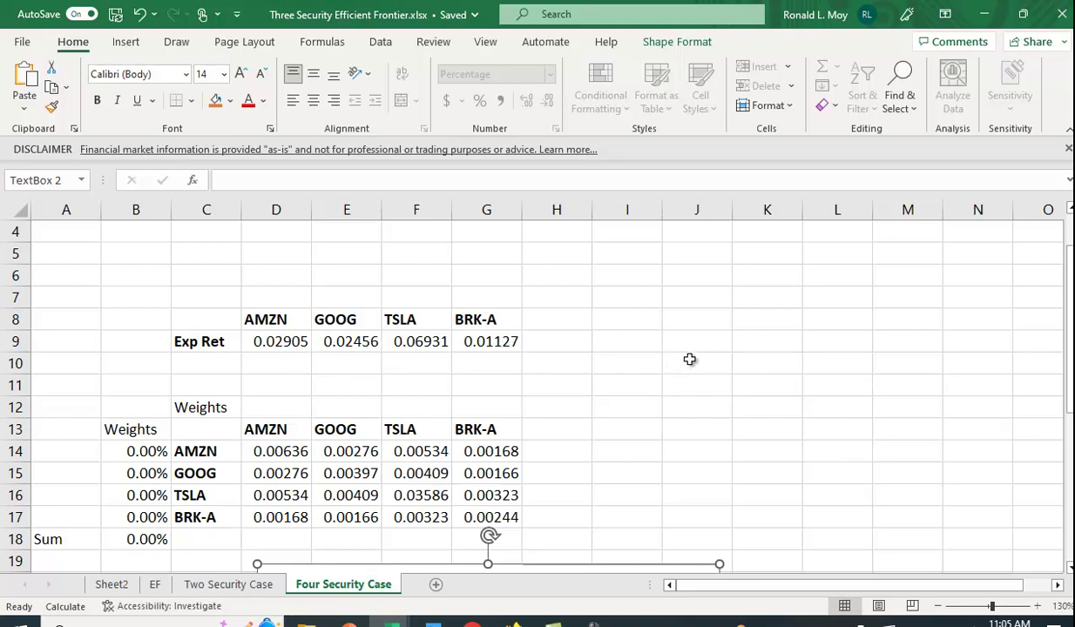
scroll(689, 359, "down", 4)
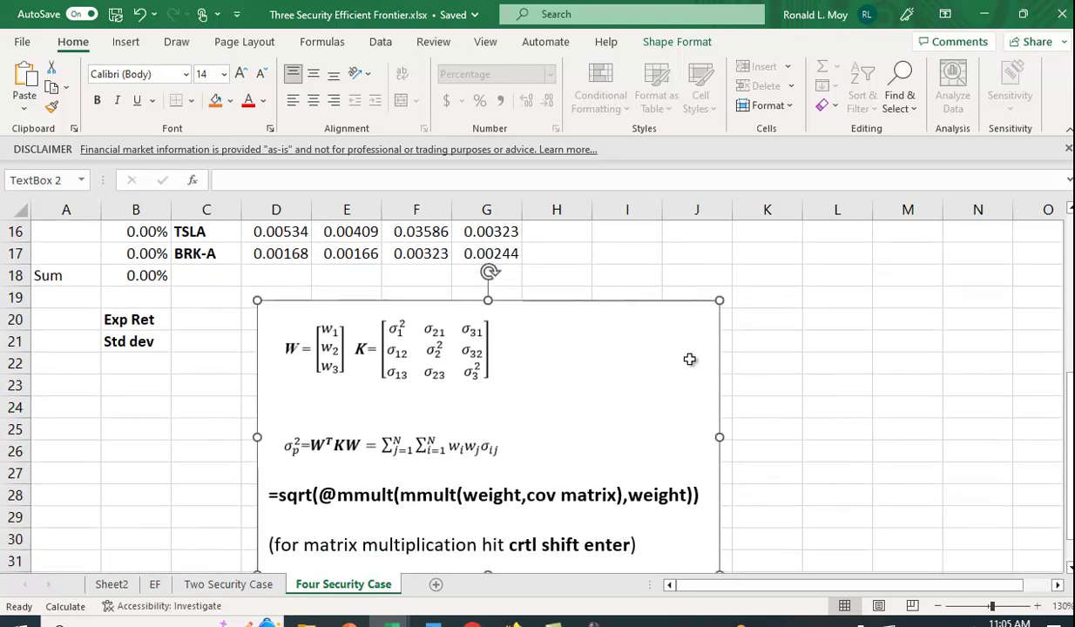
scroll(689, 362, "up", 2)
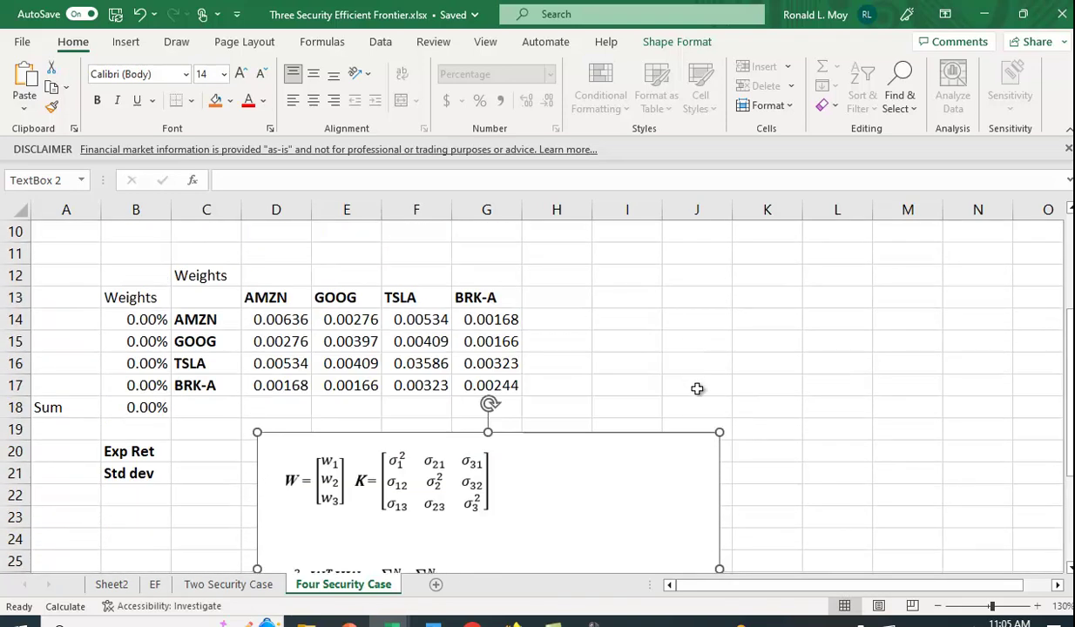
scroll(696, 388, "up", 2)
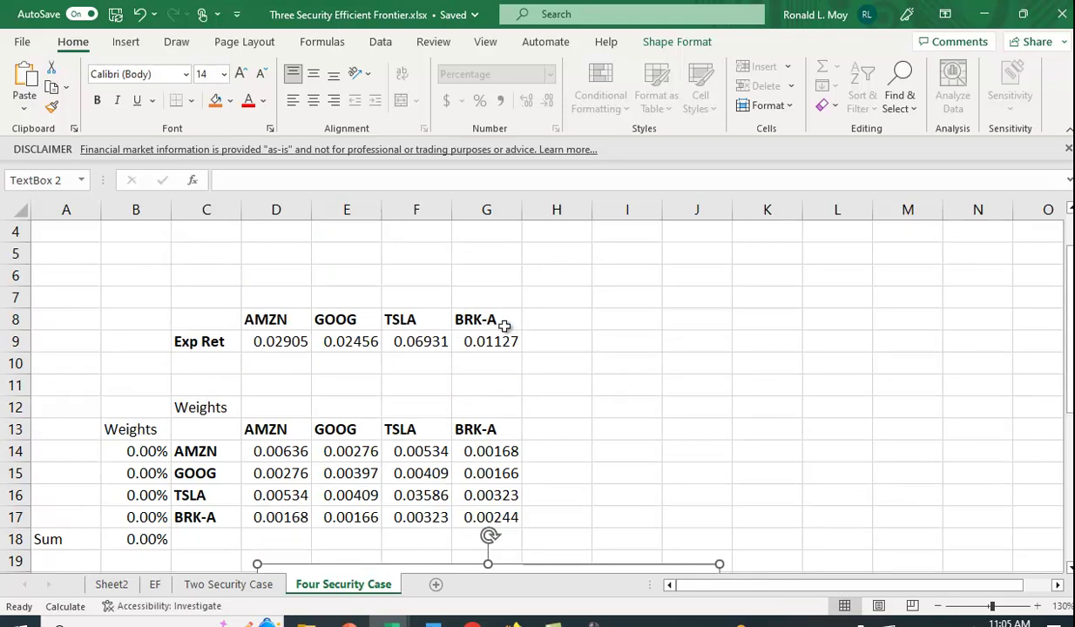
scroll(607, 353, "down", 3)
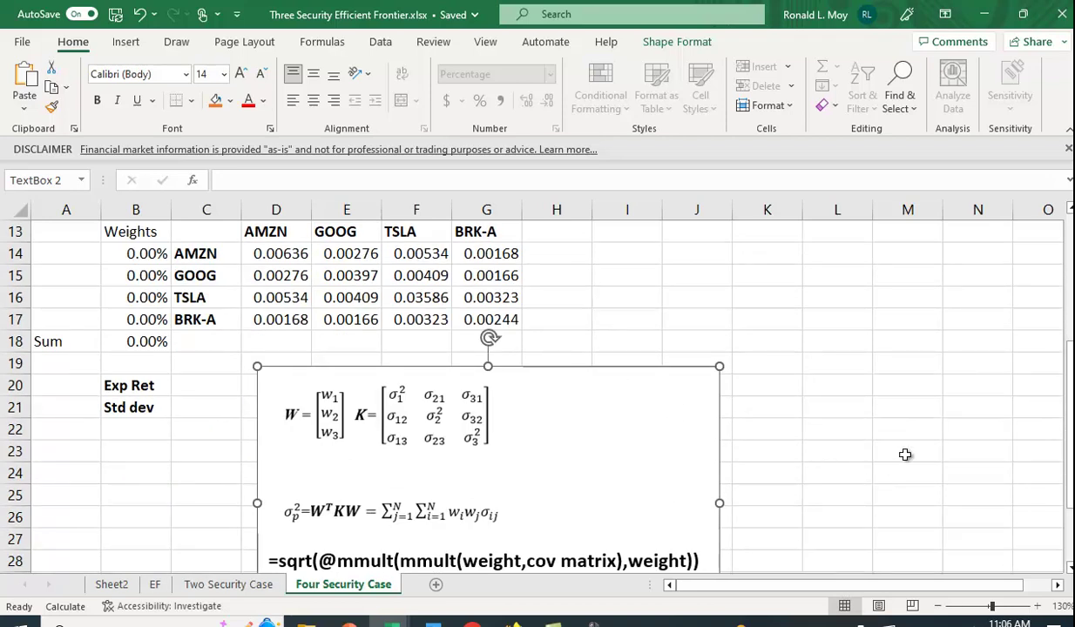
scroll(899, 396, "down", 1)
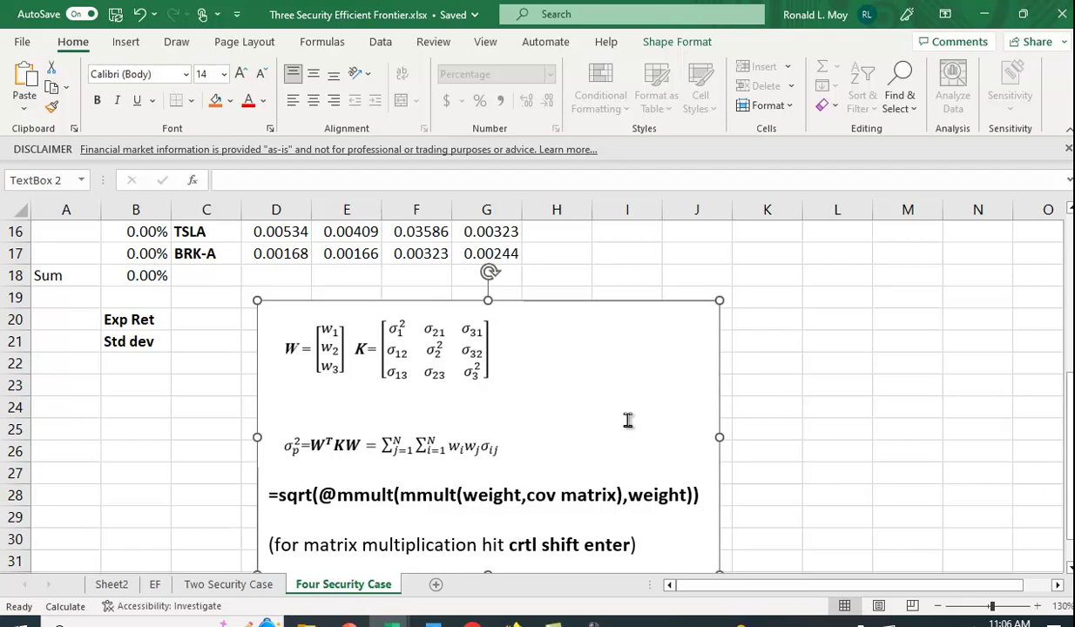
scroll(650, 387, "down", 1)
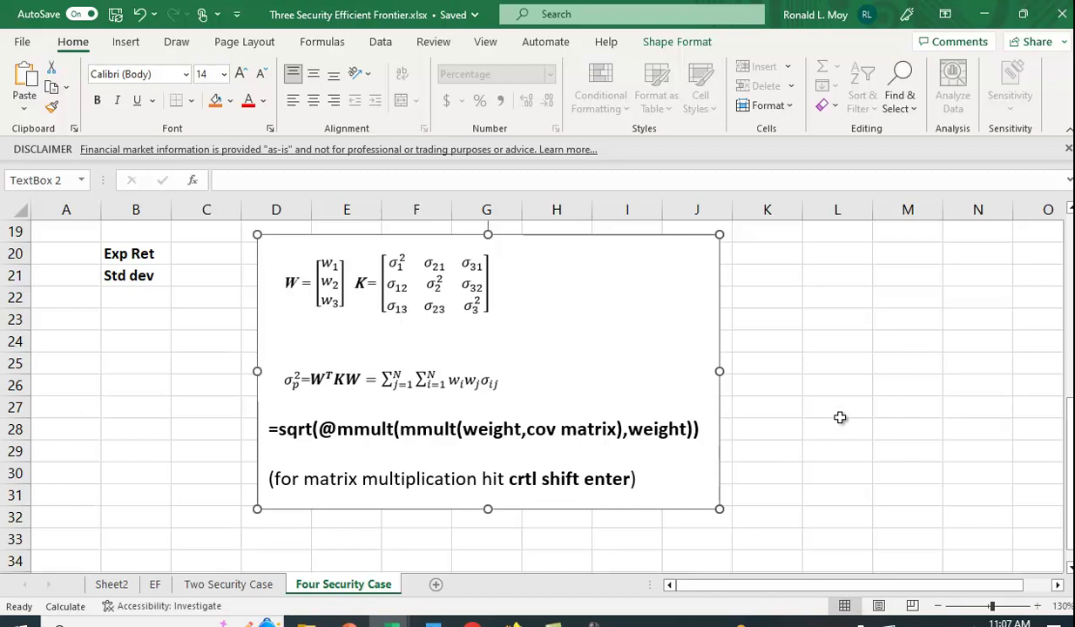
scroll(840, 423, "up", 3)
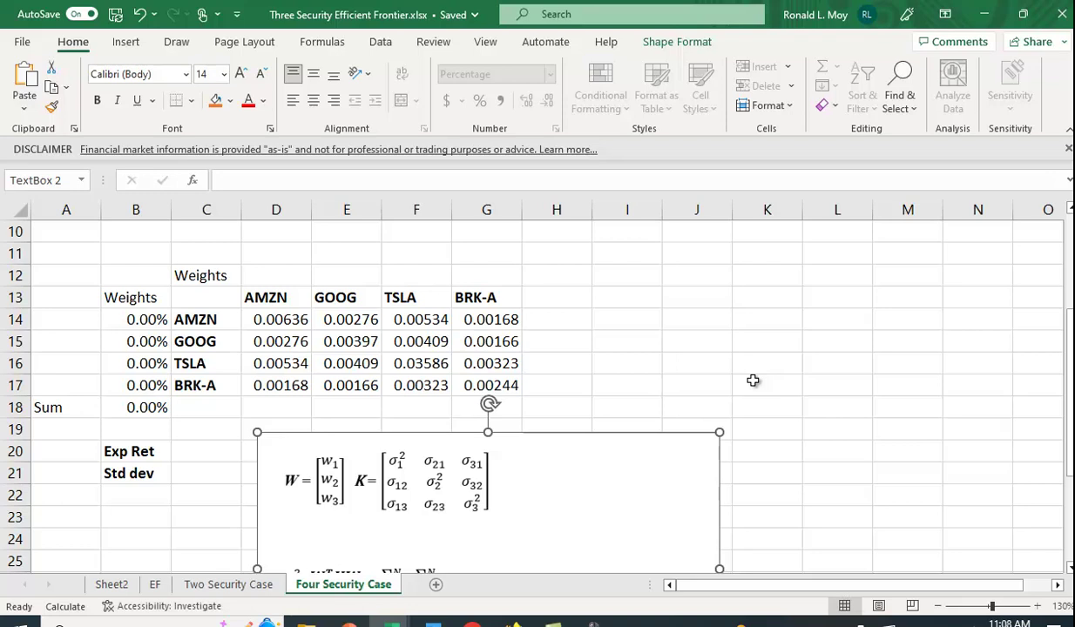
left_click(192, 446)
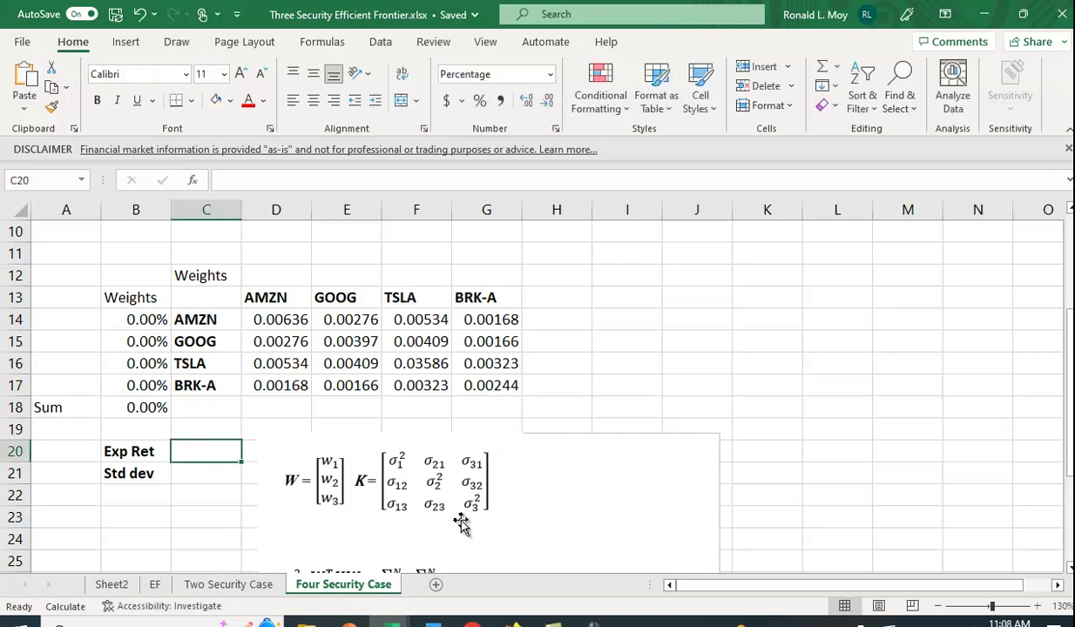
scroll(588, 481, "up", 1)
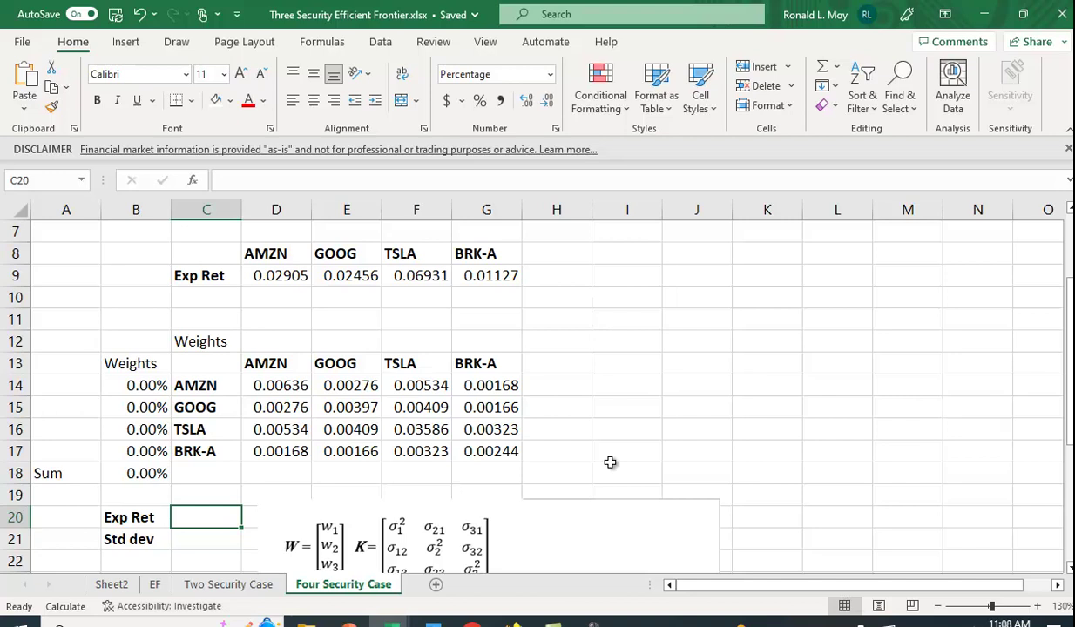
Generate a row of four random numbers starting in D11 with =RANDARRAY(1,4).
left_click(282, 319)
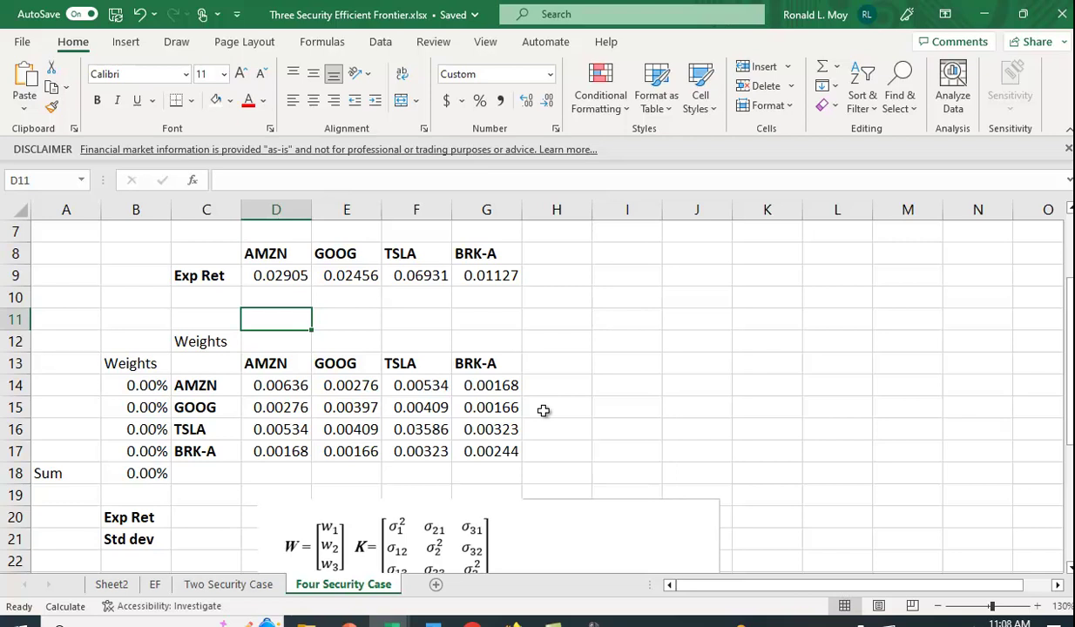
type("=")
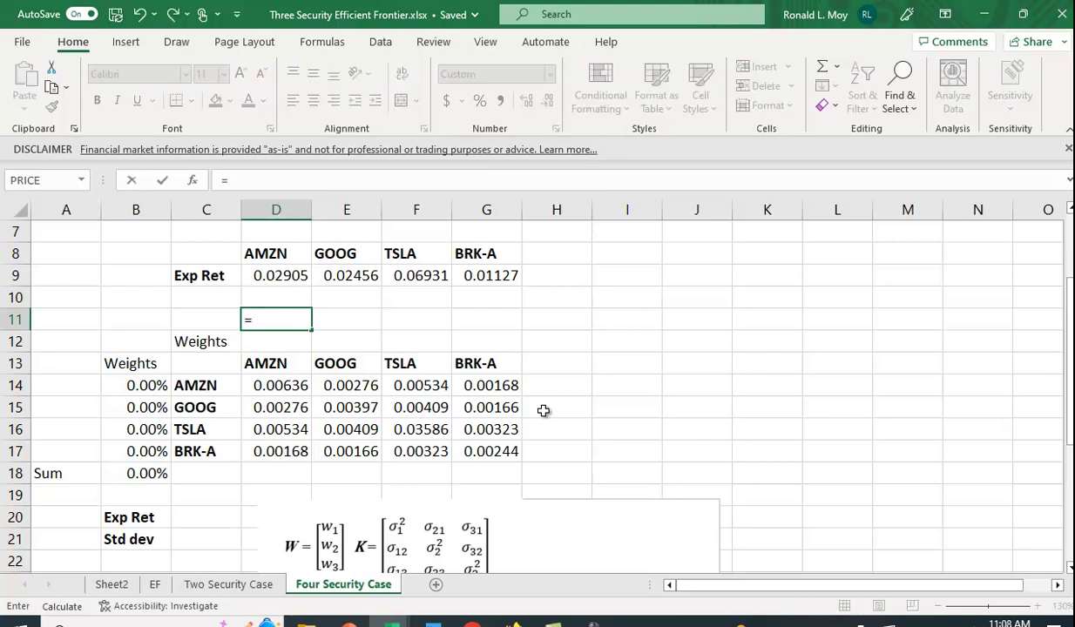
type("randa")
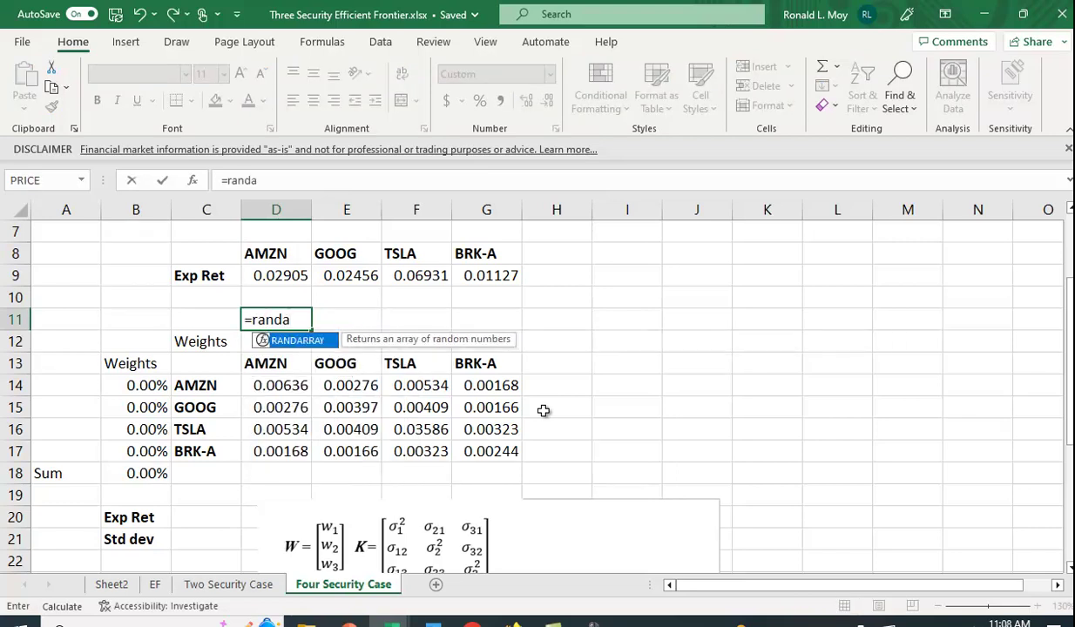
type("rray(")
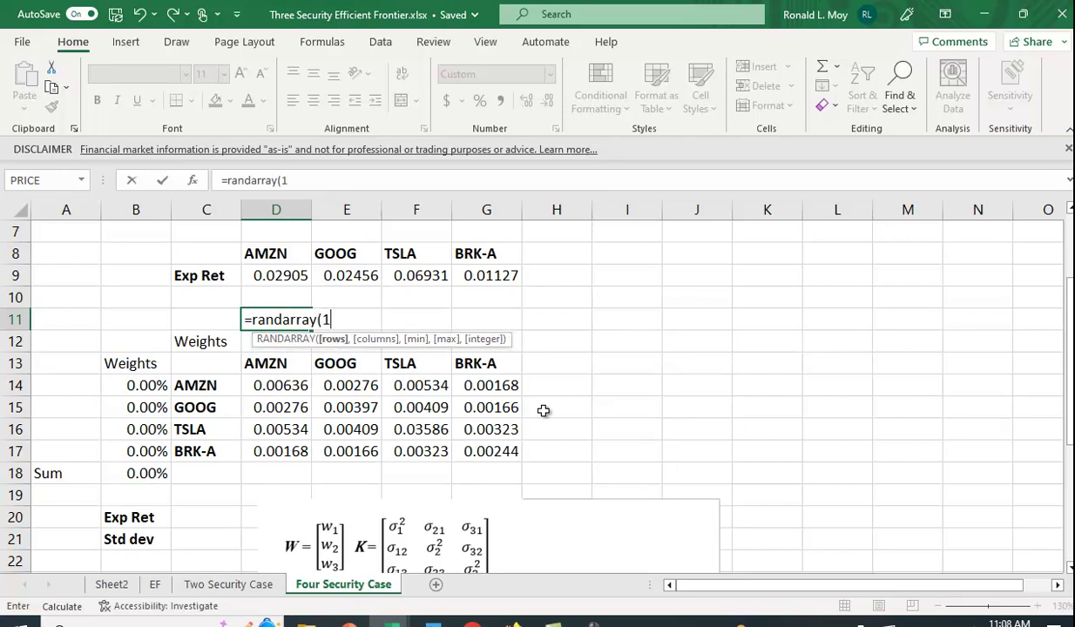
type("1,")
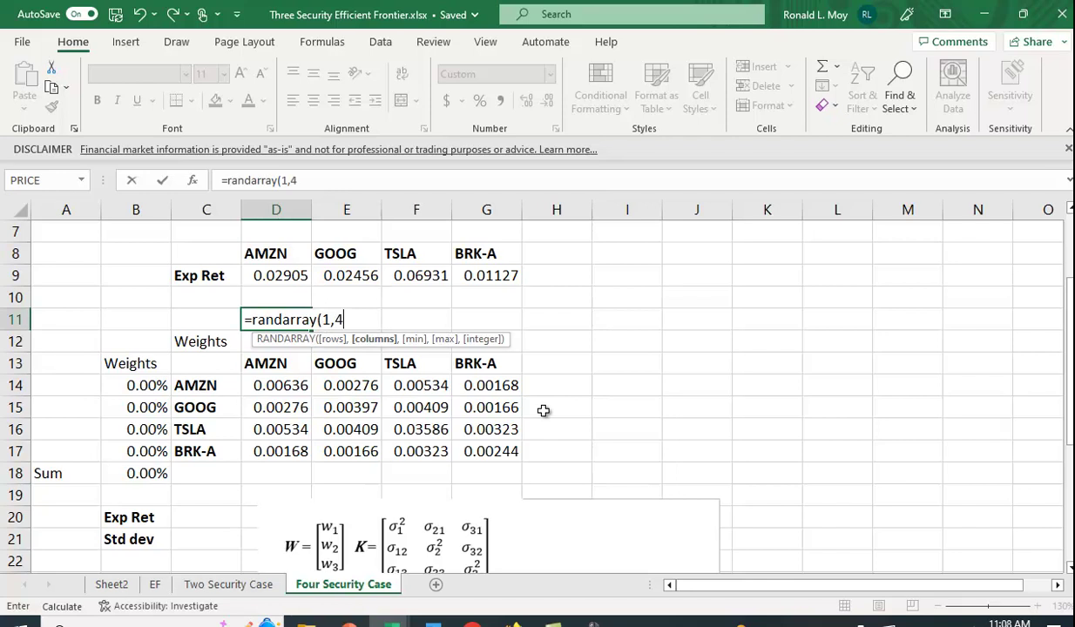
type("4)")
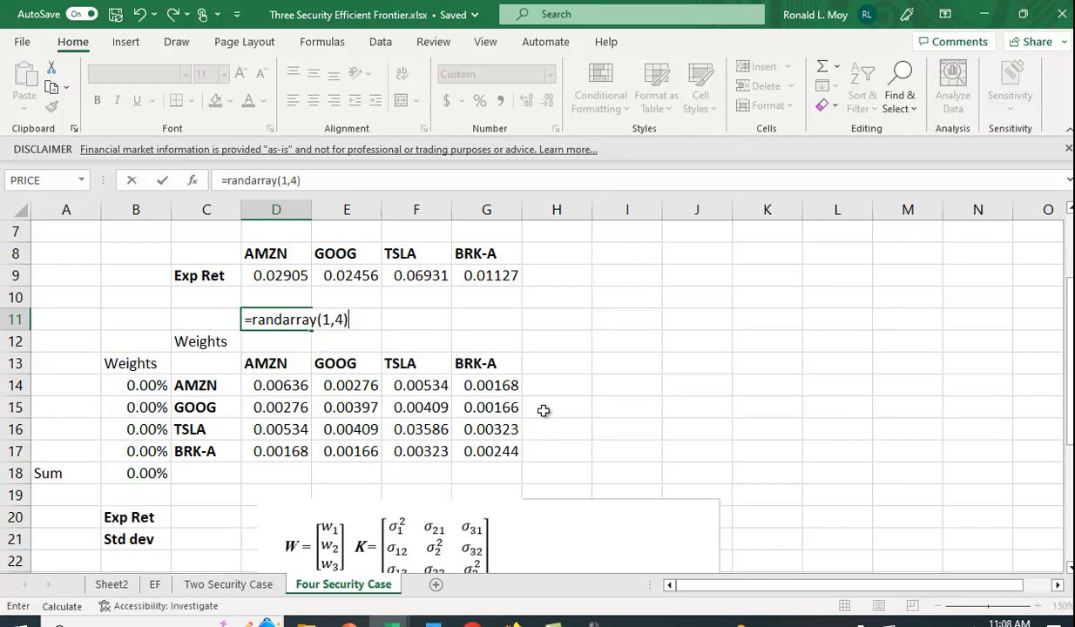
key("Return")
Total the random numbers of row 11 in H11 with =SUM(D11#).
scroll(523, 405, "up", 2)
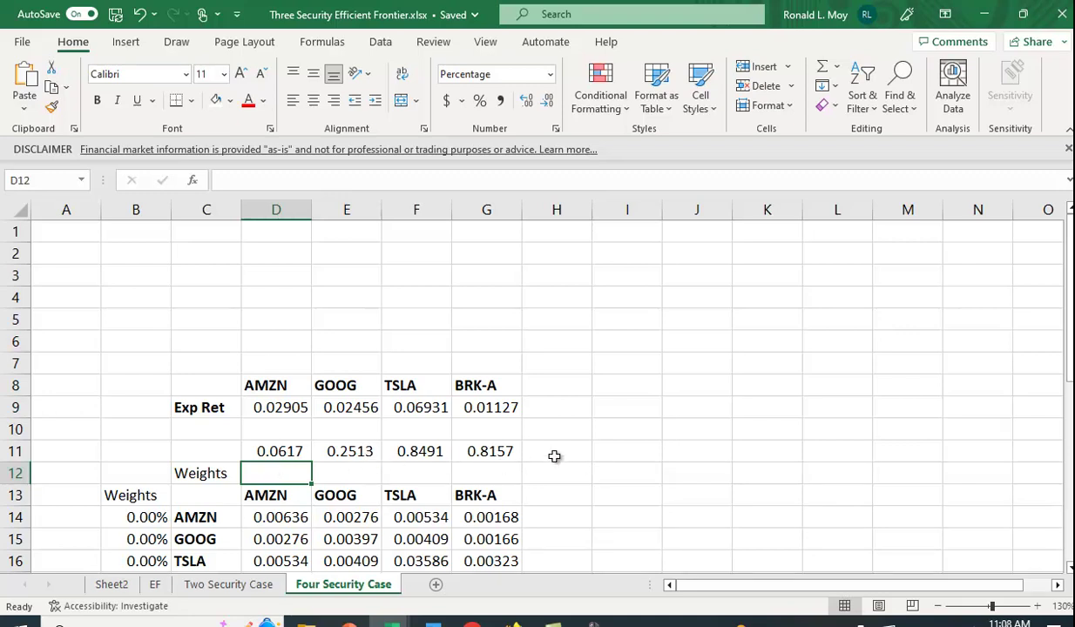
left_click(554, 452)
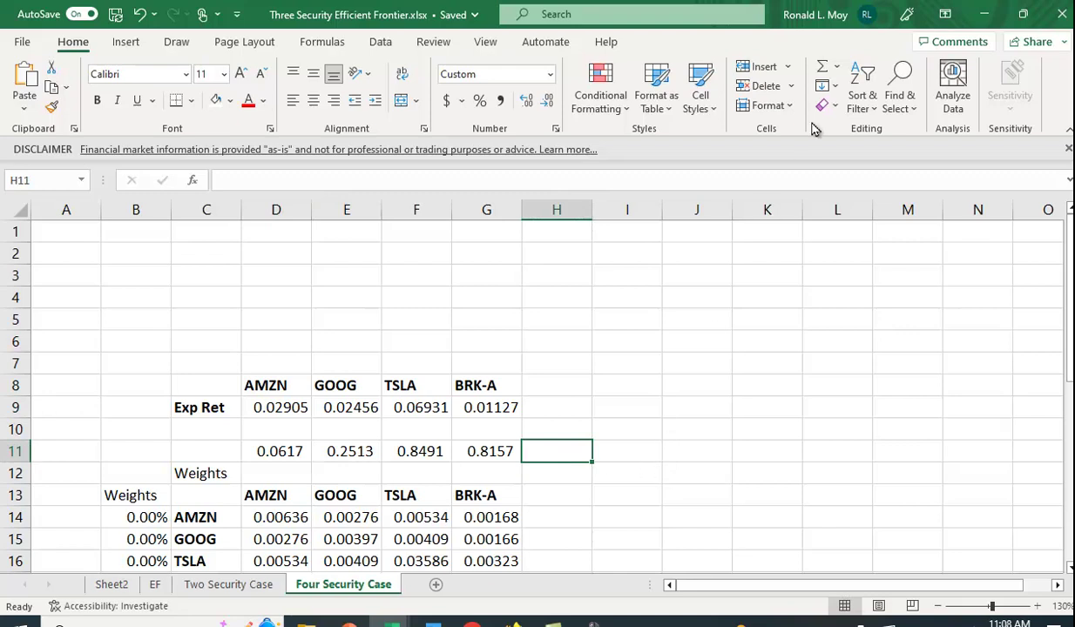
left_click(822, 66)
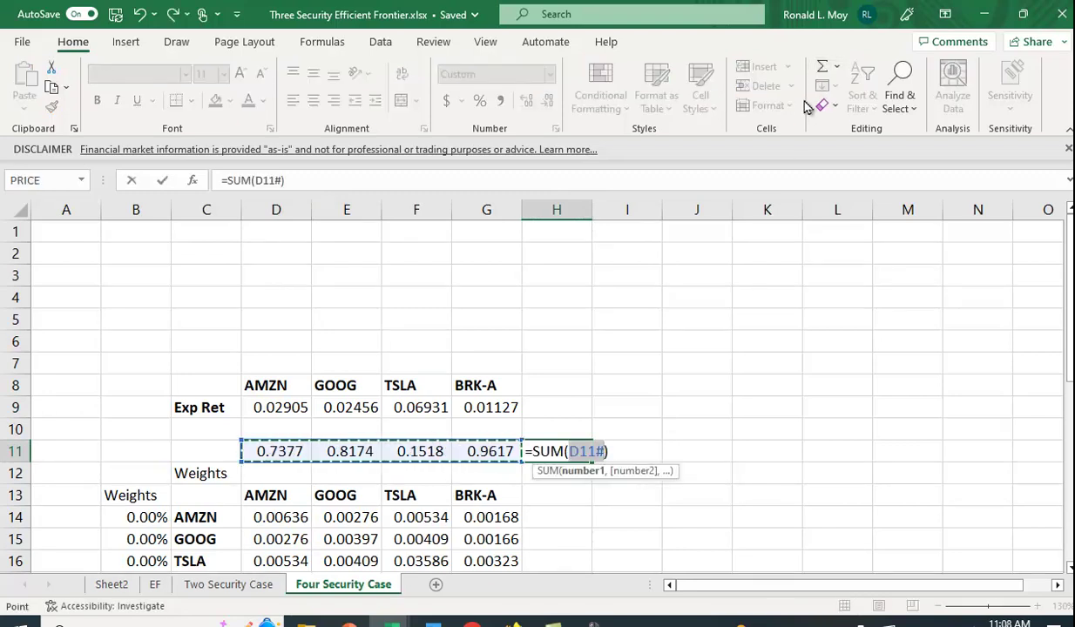
key("Return")
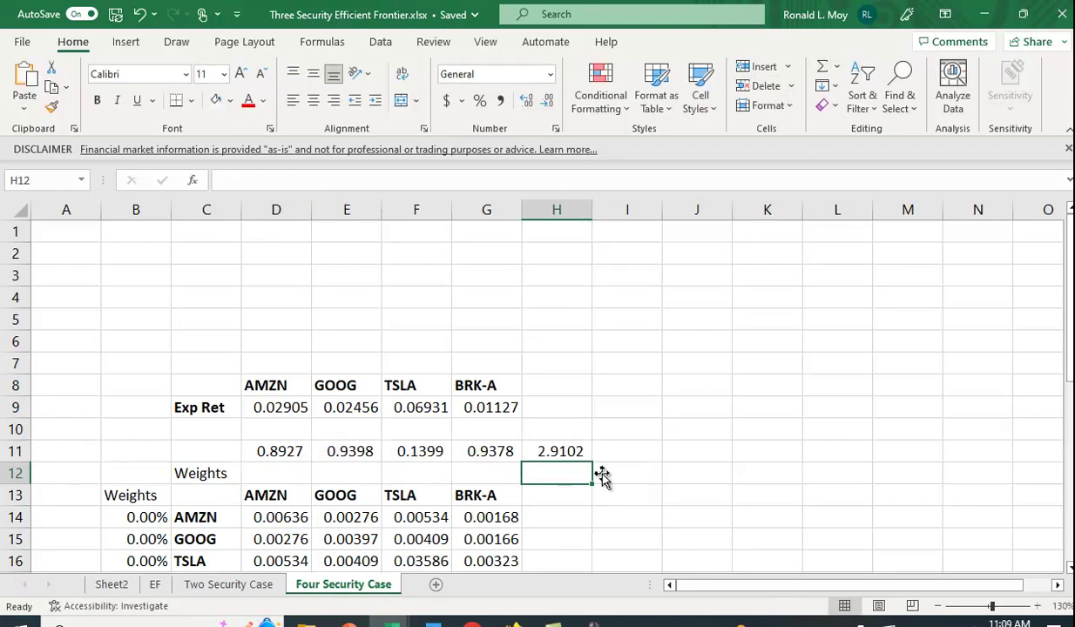
Calculate the AMZN weight in D12 with =D11/$H$11 and fill the formula across to G12.
left_click(282, 473)
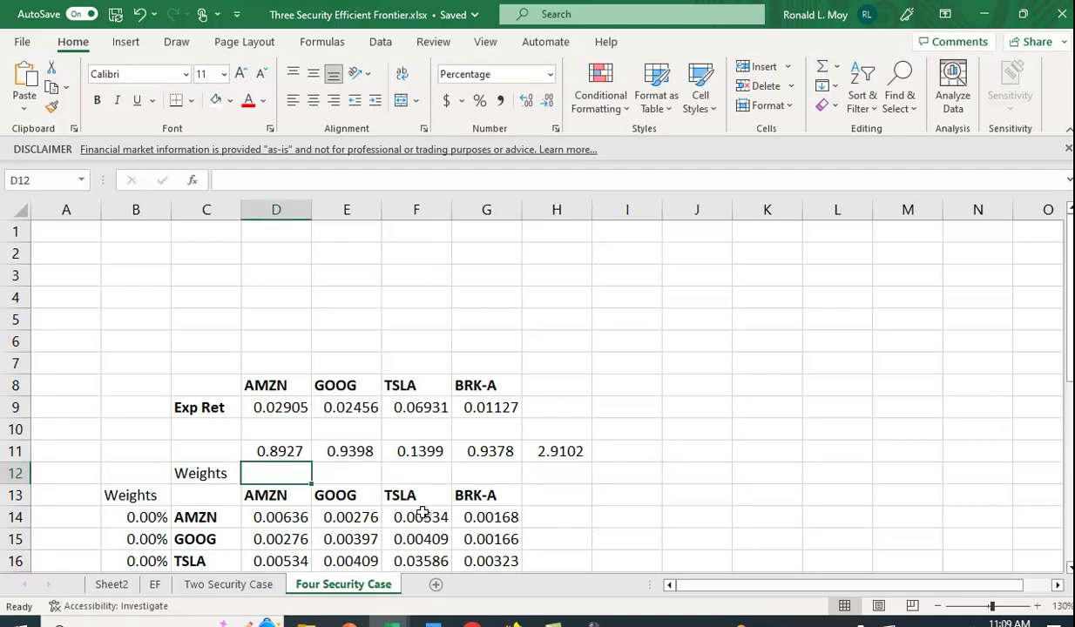
type("=")
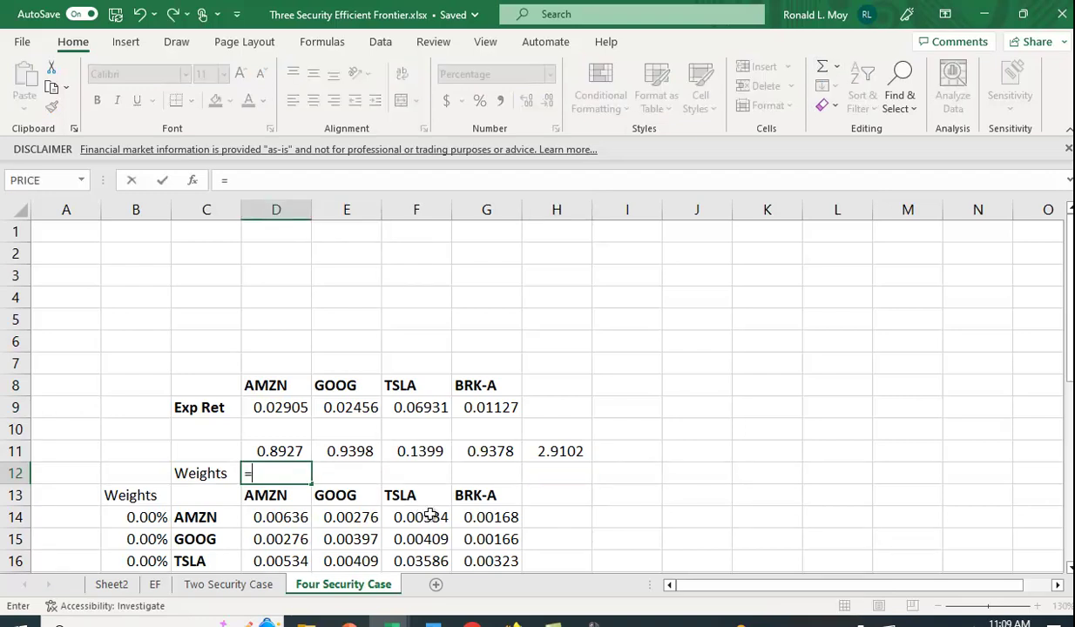
left_click(271, 451)
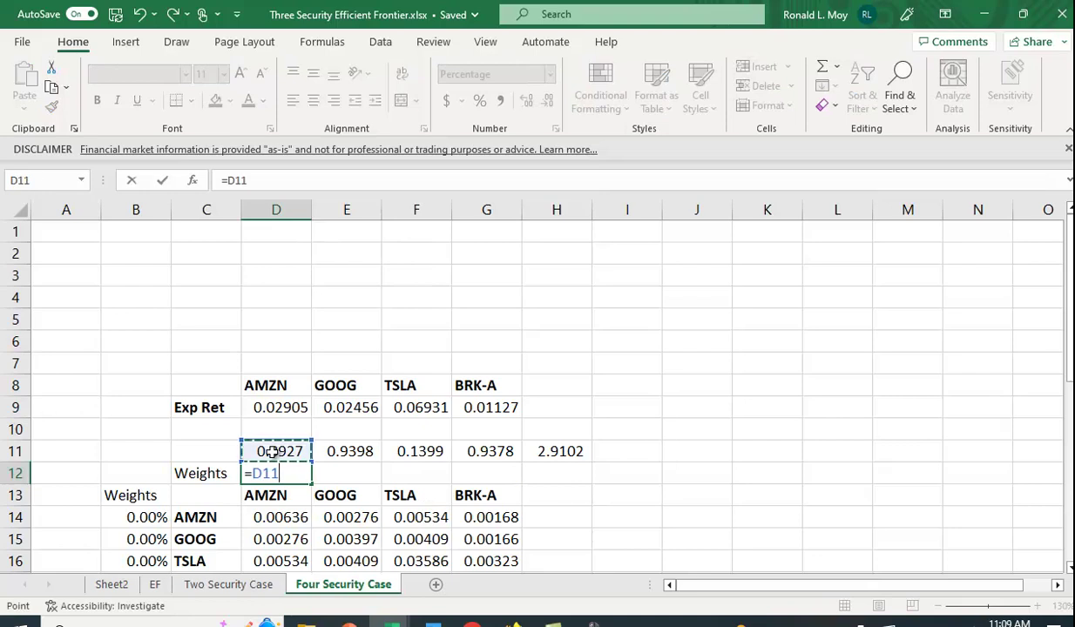
type("/")
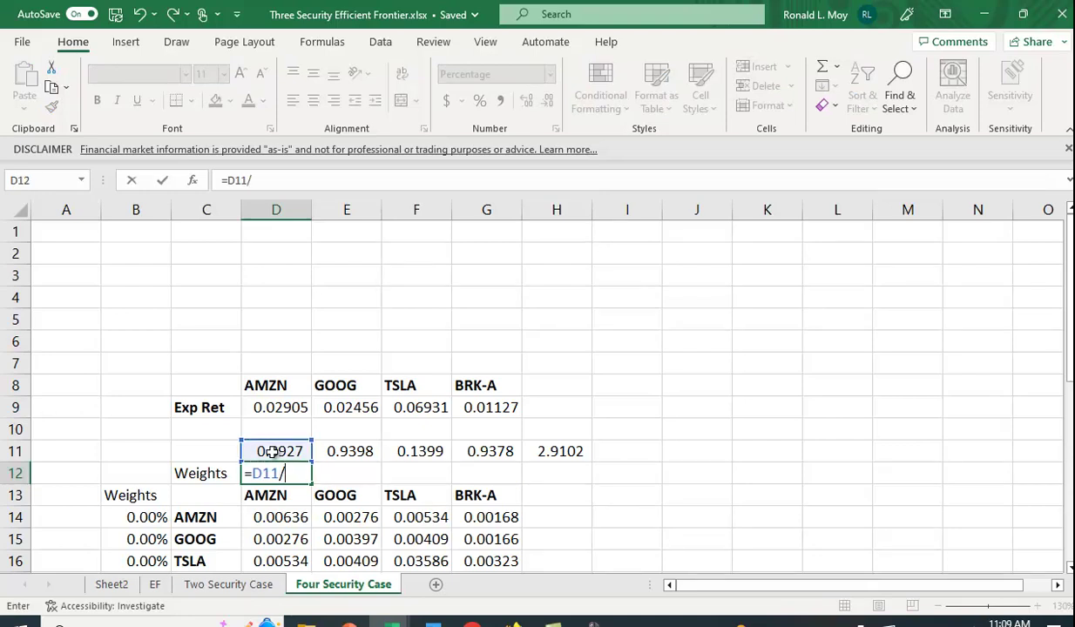
left_click(549, 450)
key("F4")
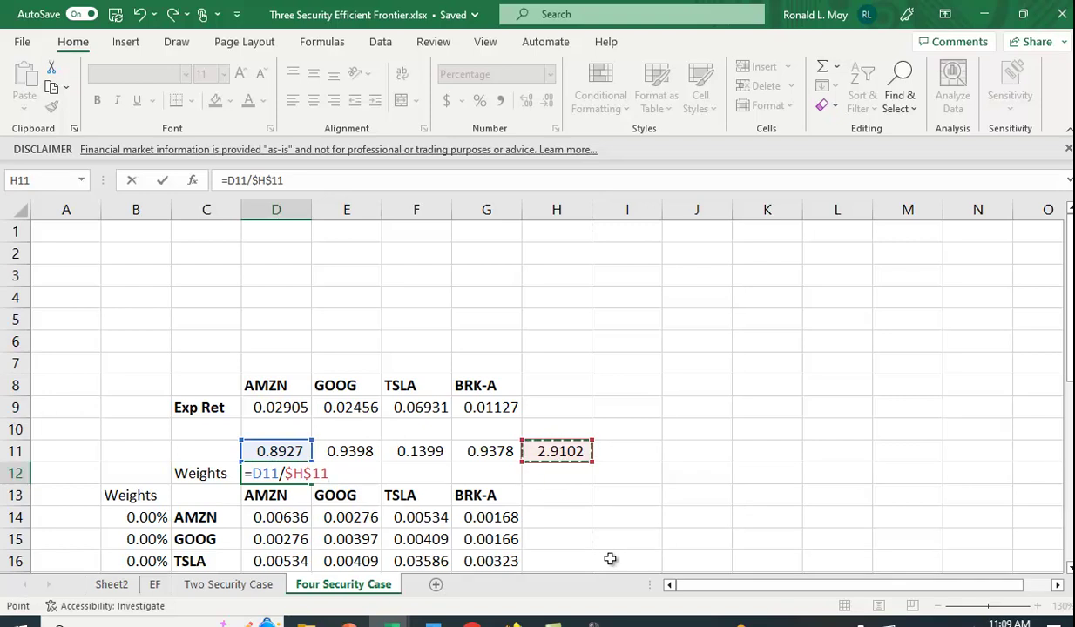
key("Return")
left_click(287, 470)
left_click_drag(314, 484, 495, 483)
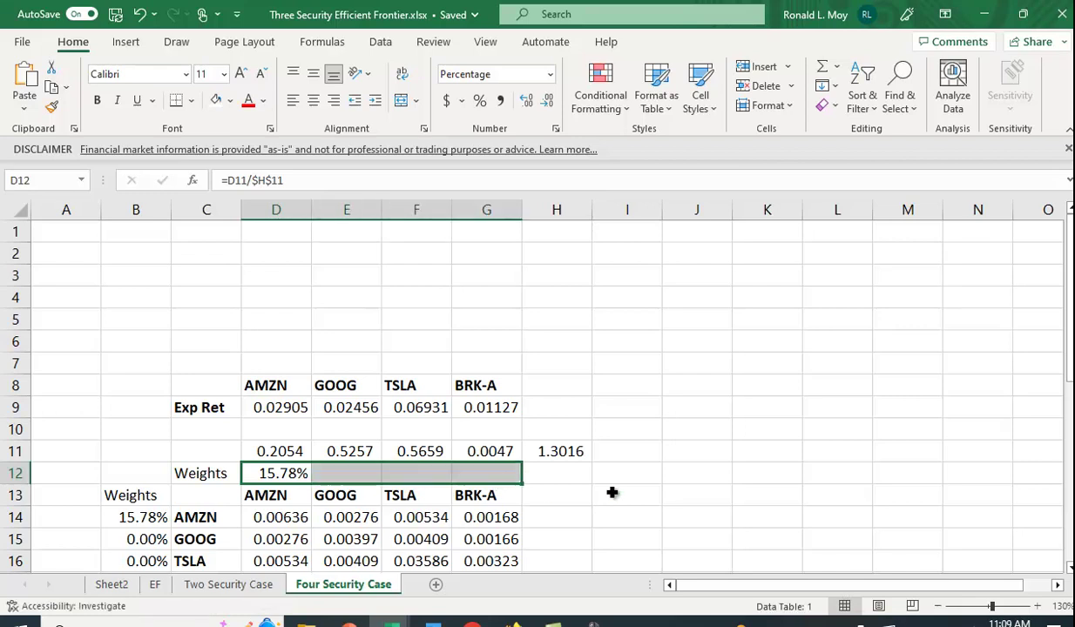
left_click(765, 494)
Check the AMZN weight link in B14 and the formula for the sum of weights in B18.
scroll(751, 469, "down", 2)
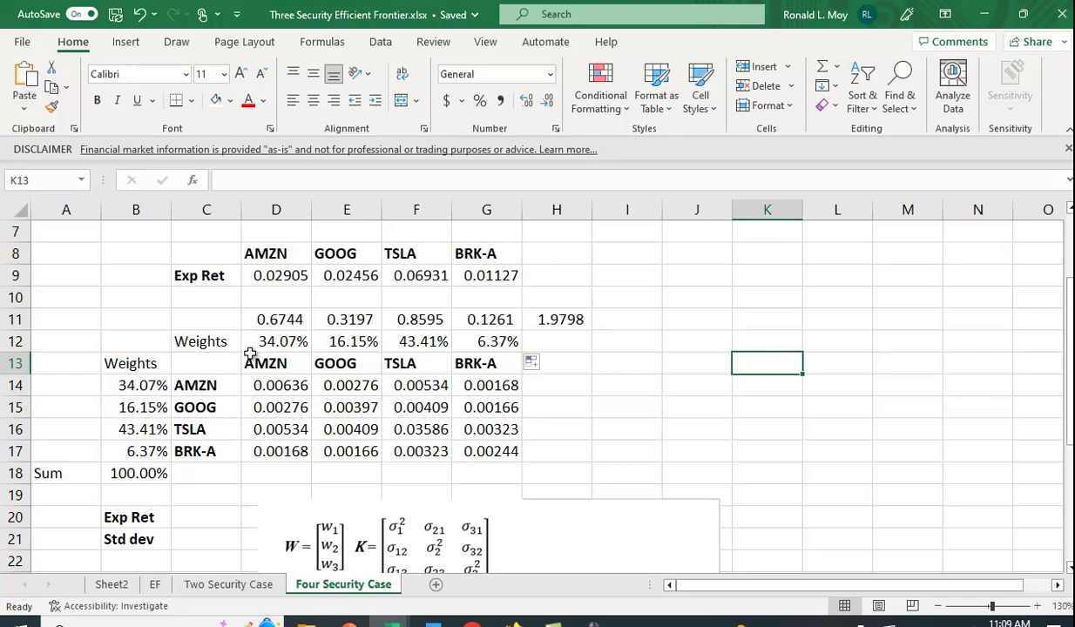
left_click(140, 386)
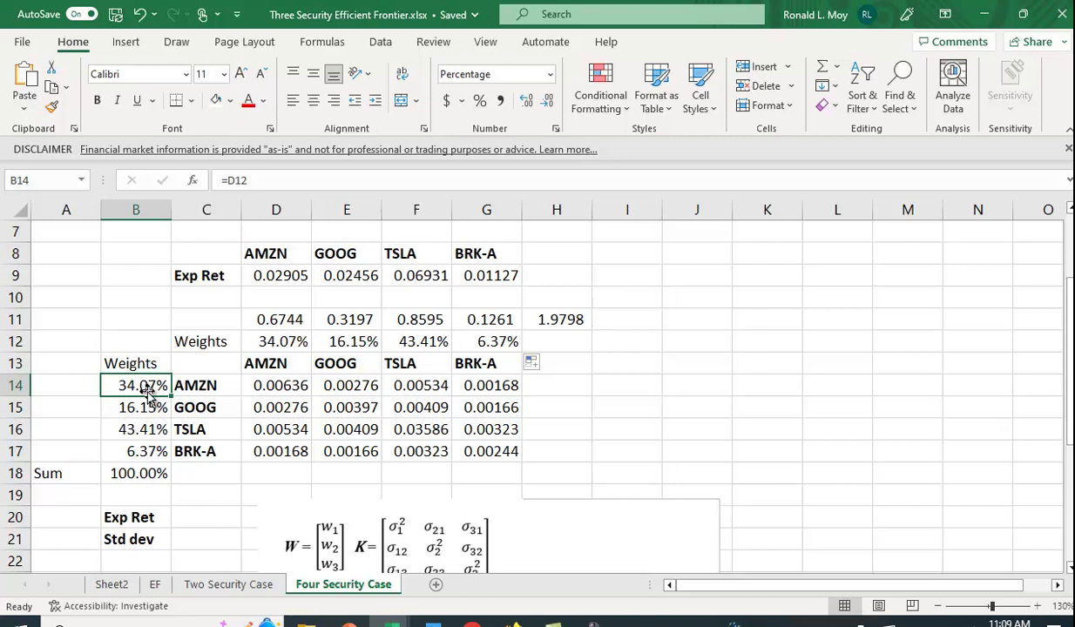
left_click(147, 473)
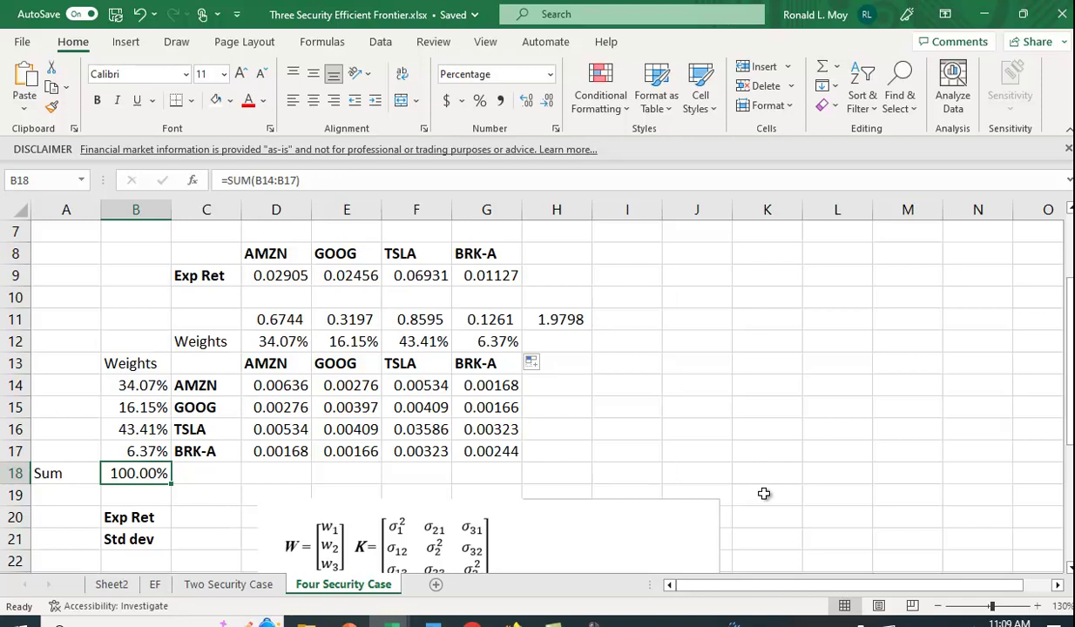
Nudge the matrix notes text box beside the Exp Ret and Std dev cells slightly down and to the right.
scroll(719, 432, "down", 1)
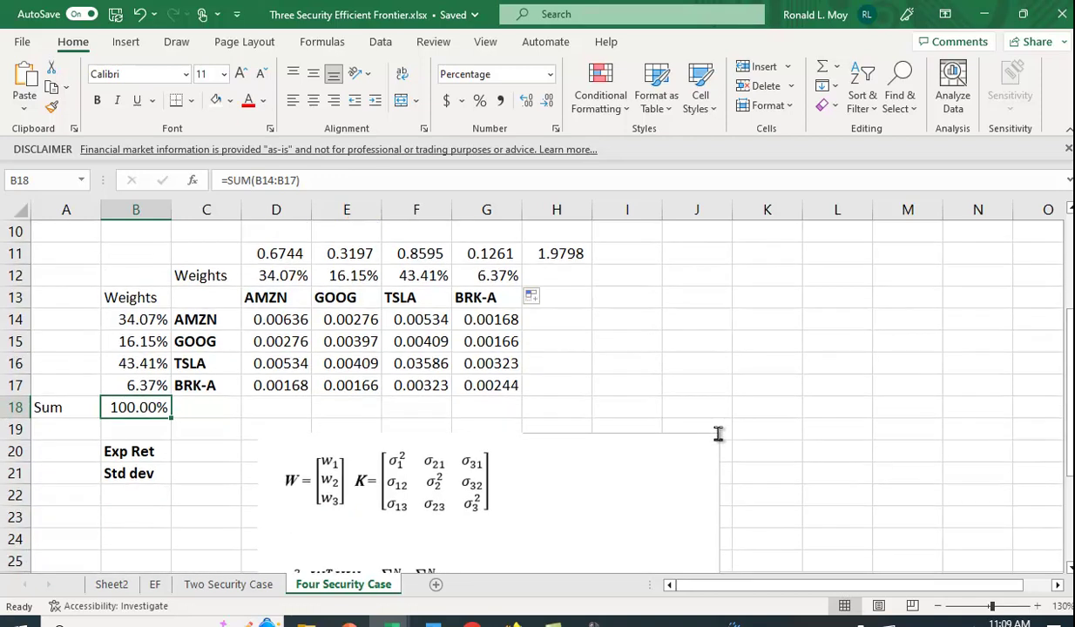
left_click(209, 451)
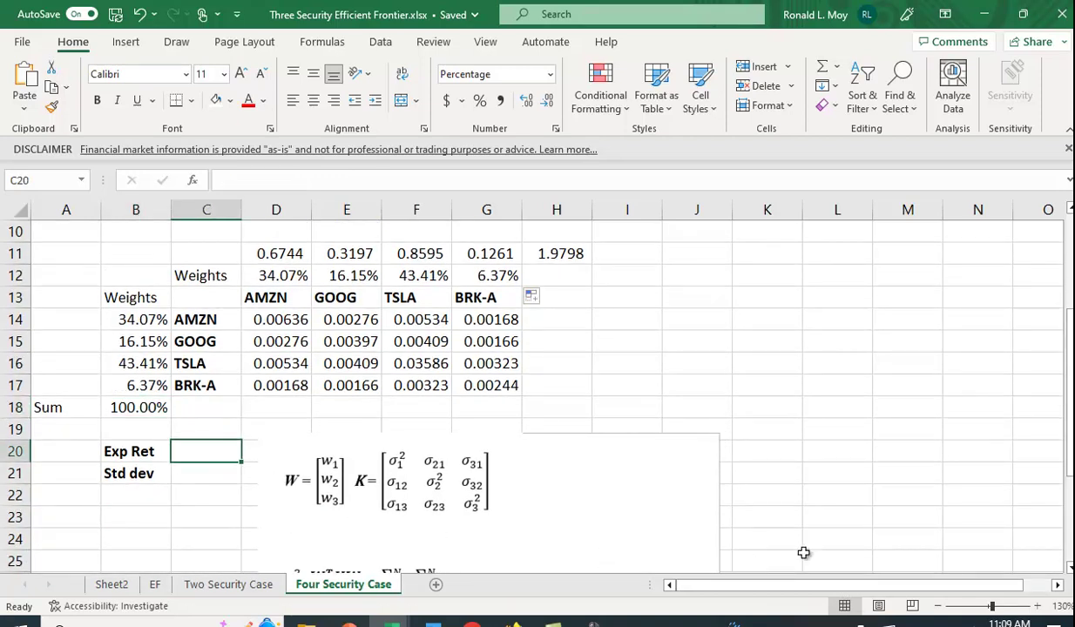
left_click(841, 497)
left_click(657, 469)
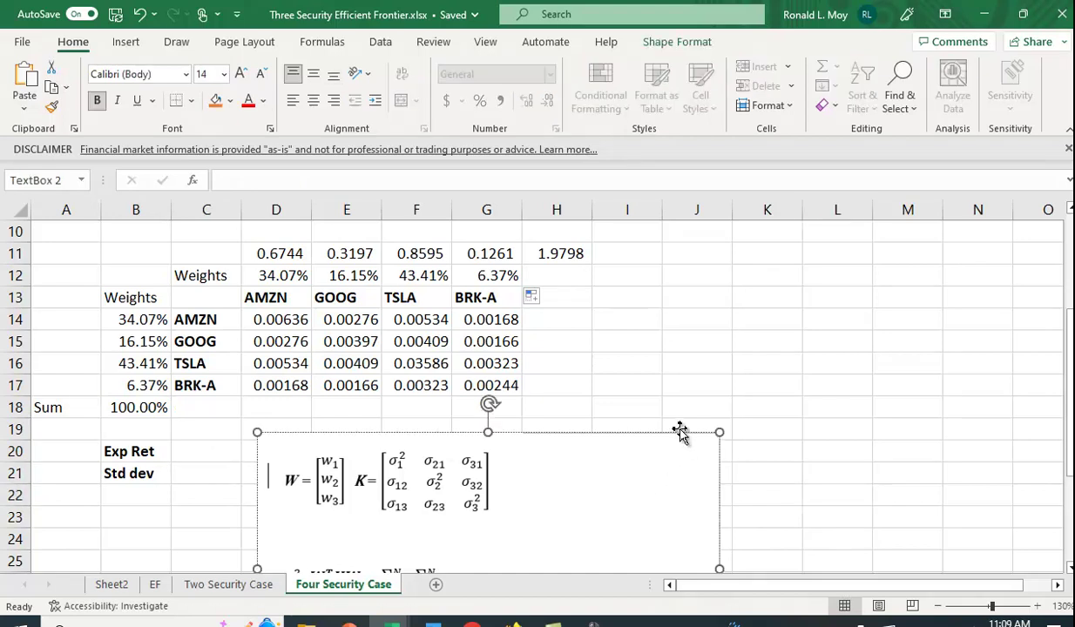
Calculate the portfolio expected return in C20 with =SUMPRODUCT(D12:G12,D9:G9).
left_click(192, 446)
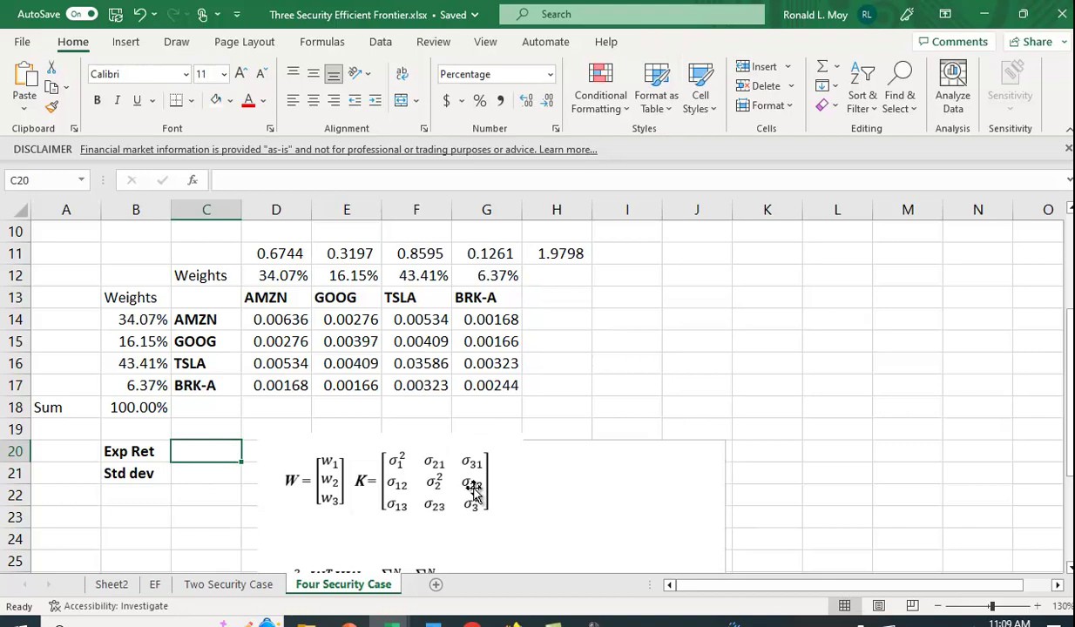
scroll(472, 484, "up", 2)
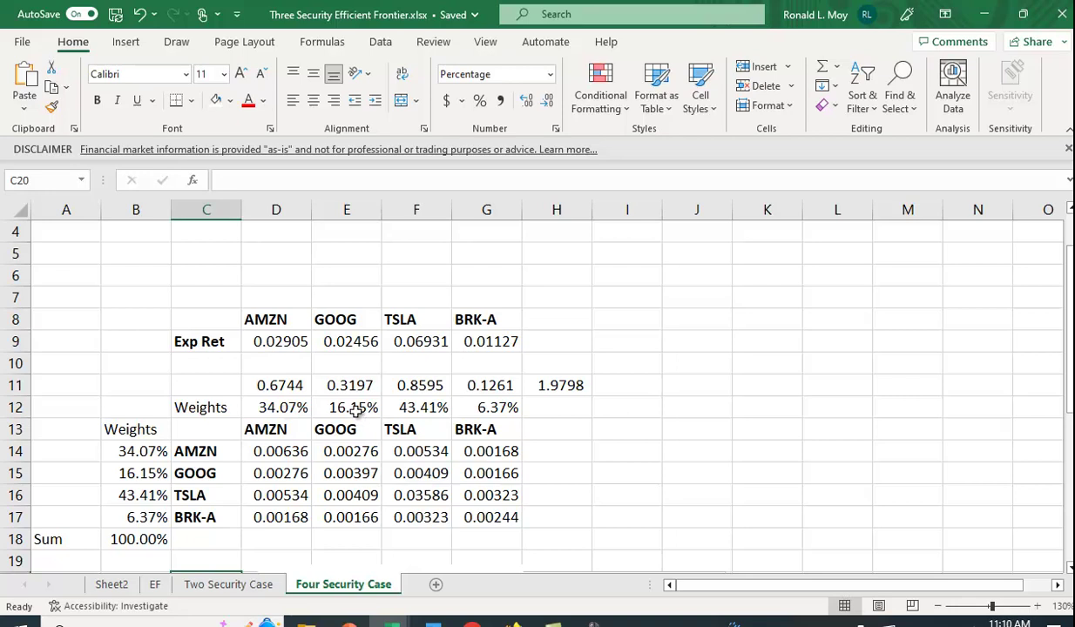
scroll(540, 367, "down", 1)
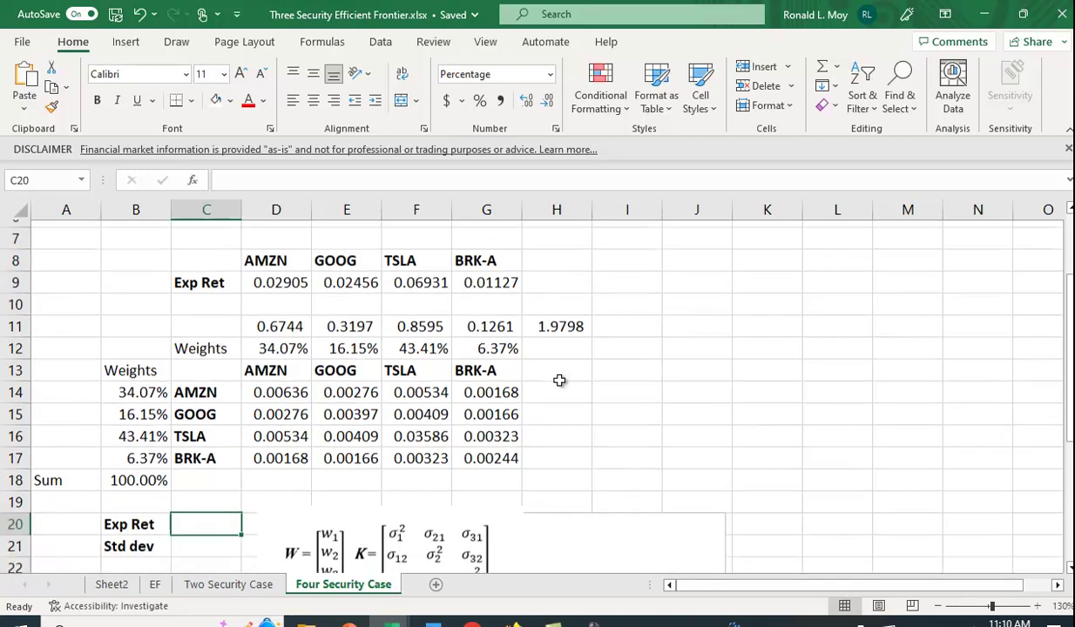
type("=")
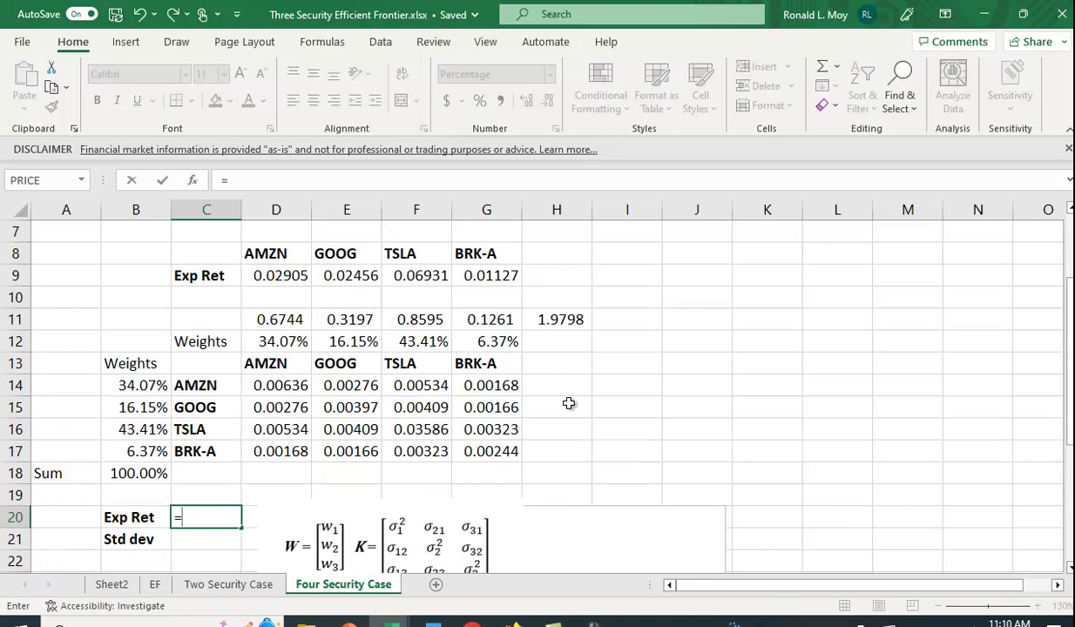
type("sumpr")
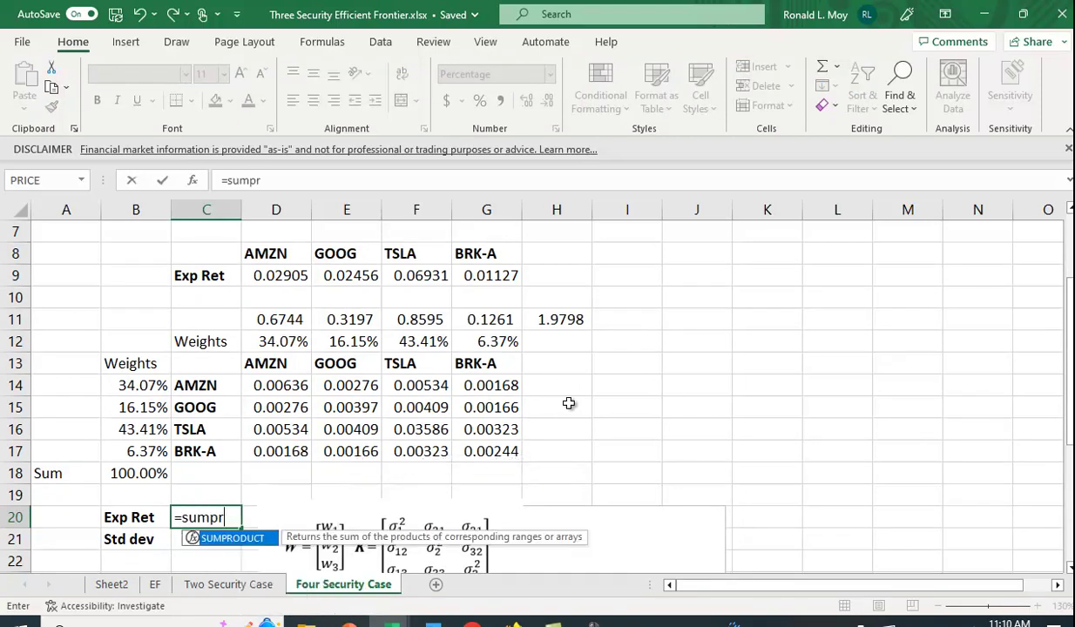
type("oduct(")
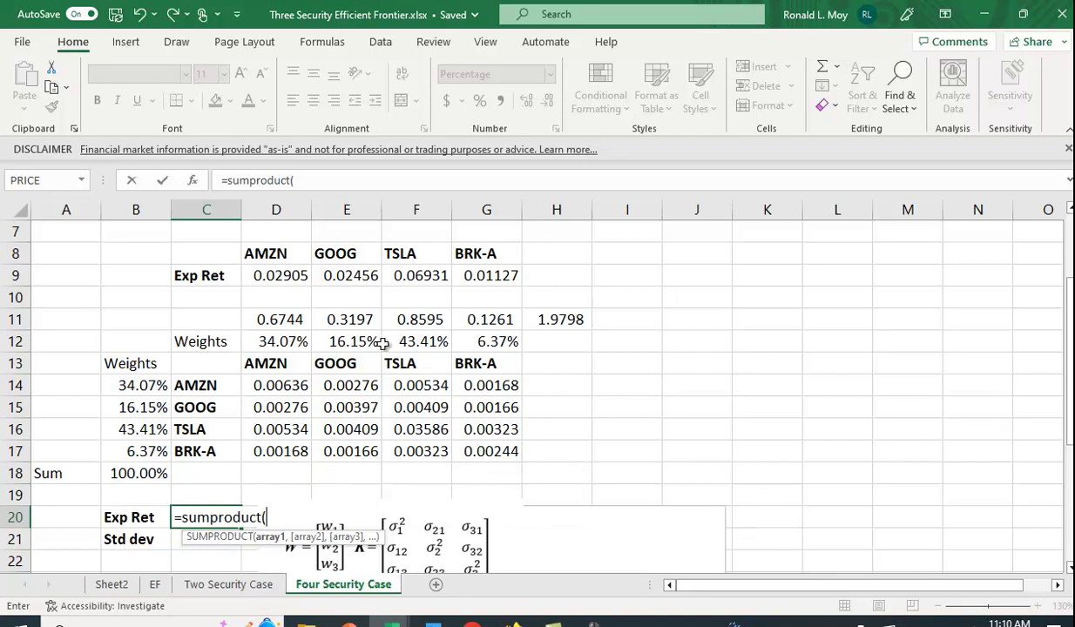
left_click_drag(288, 346, 475, 346)
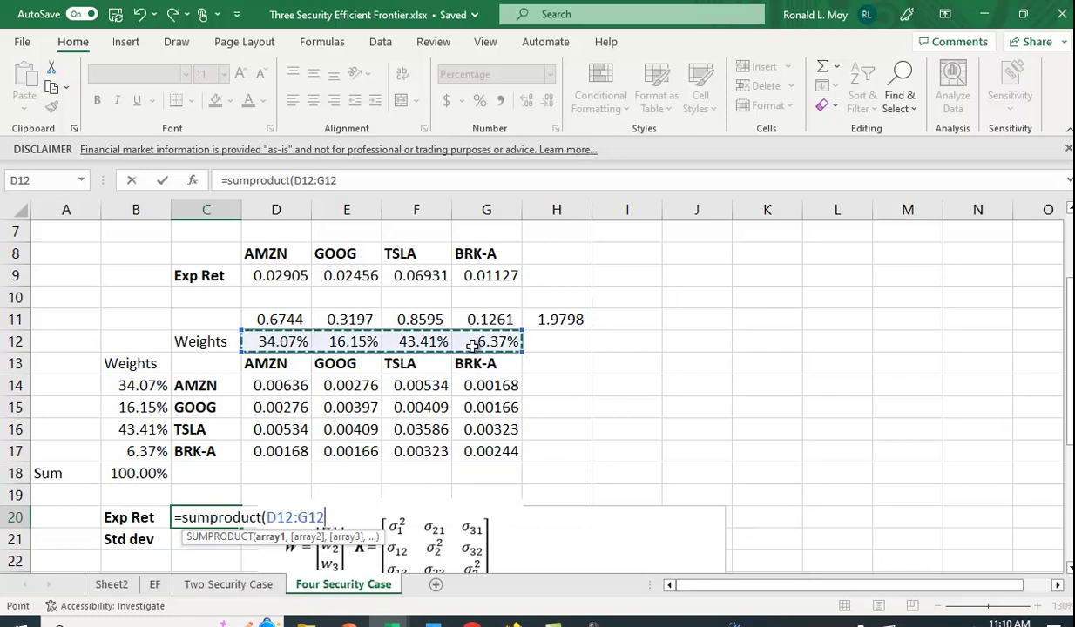
type(",")
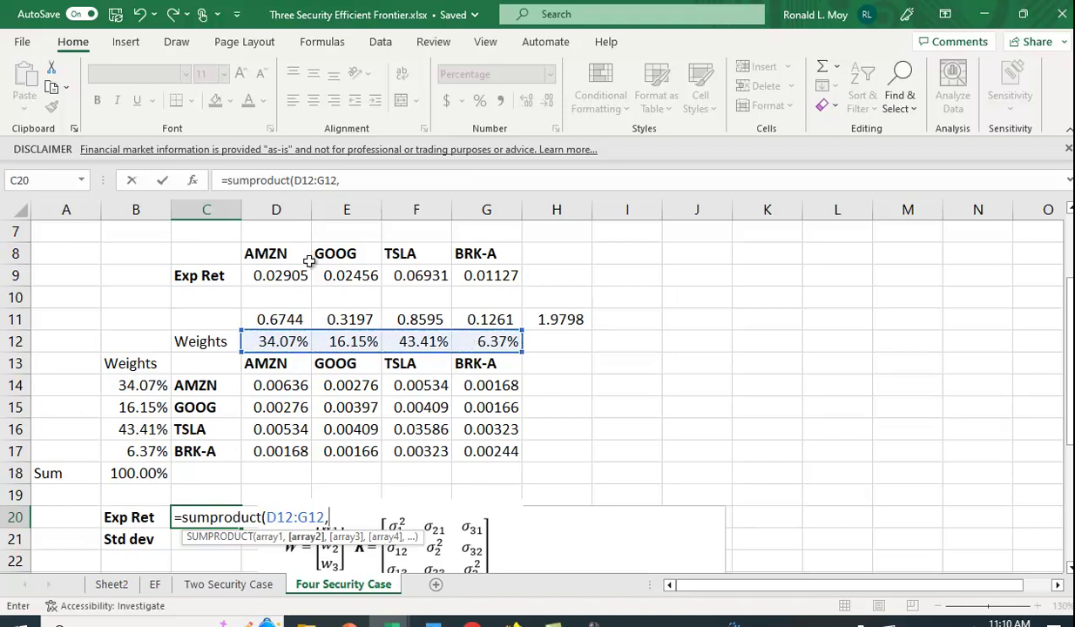
left_click_drag(279, 273, 470, 284)
type(")")
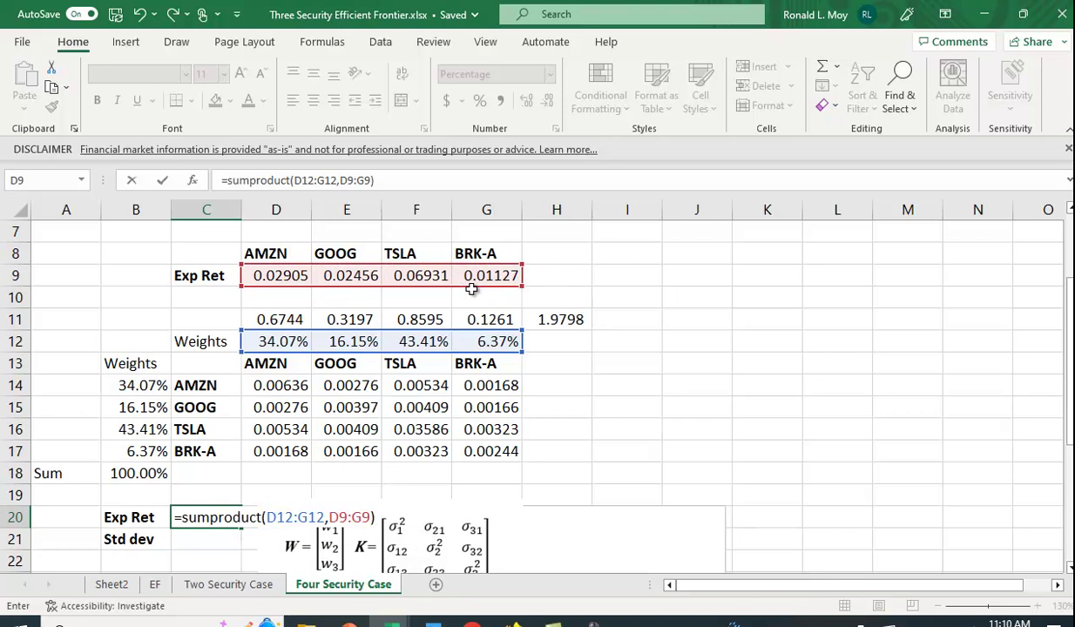
key("Return")
left_click(206, 516)
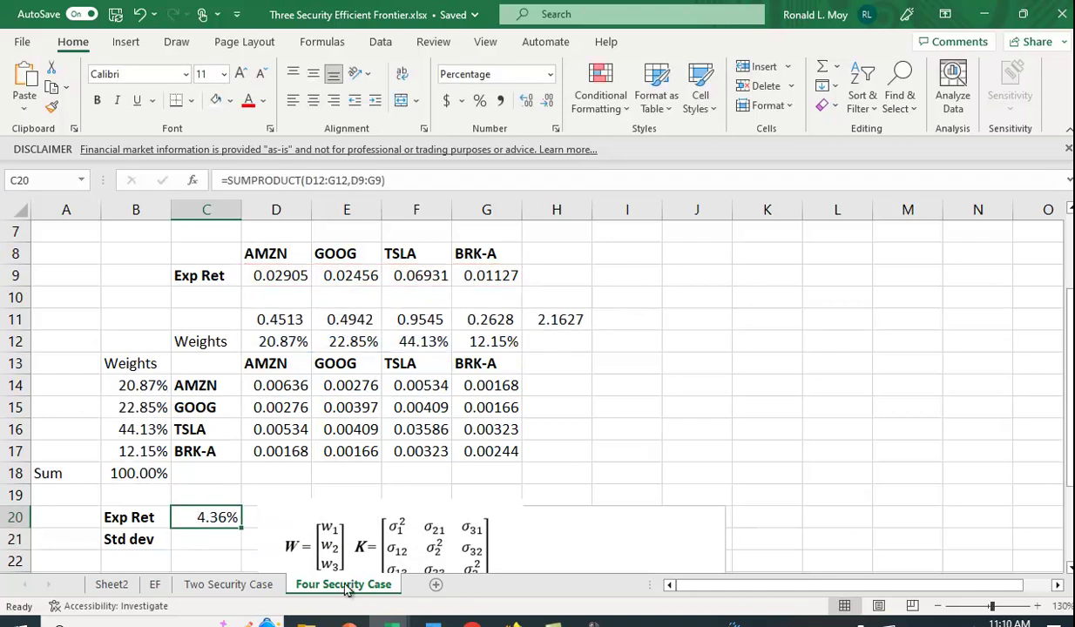
scroll(613, 490, "down", 2)
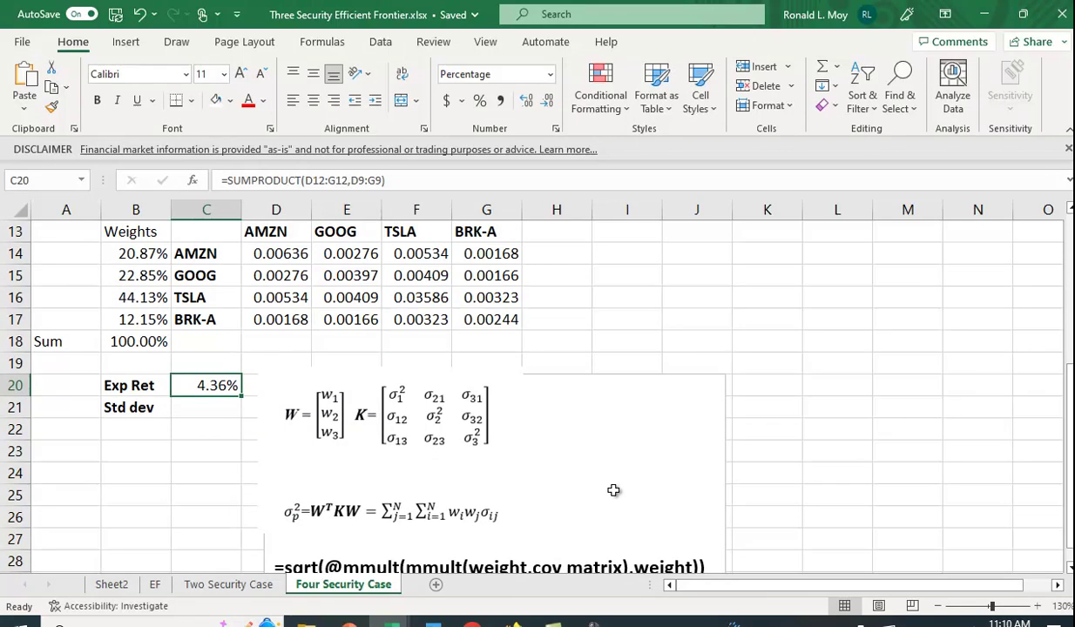
scroll(613, 490, "down", 1)
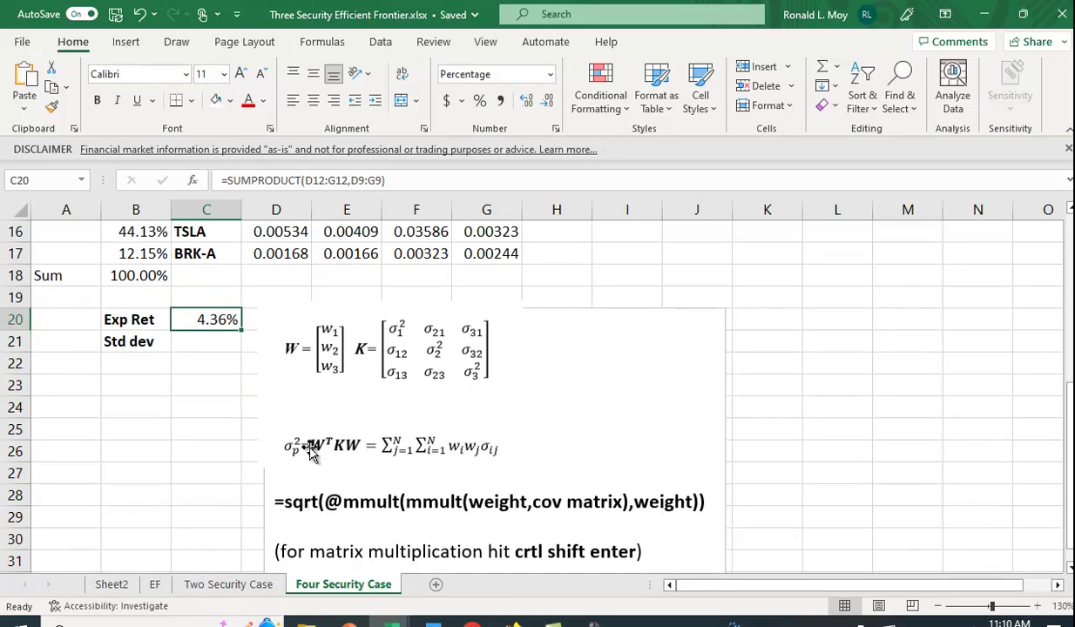
left_click(211, 339)
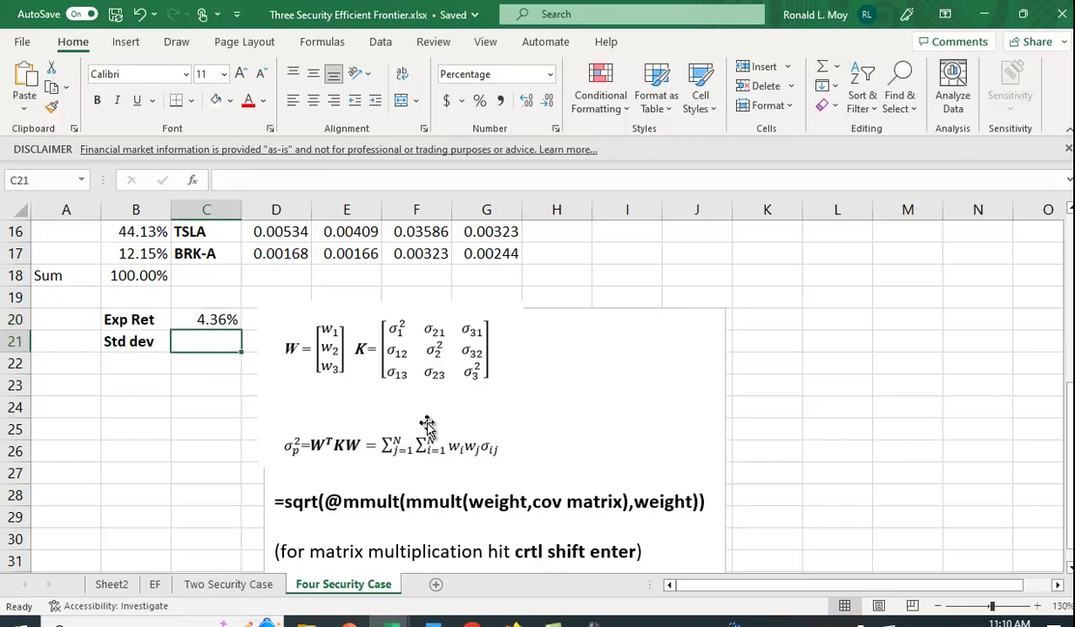
type("=sq")
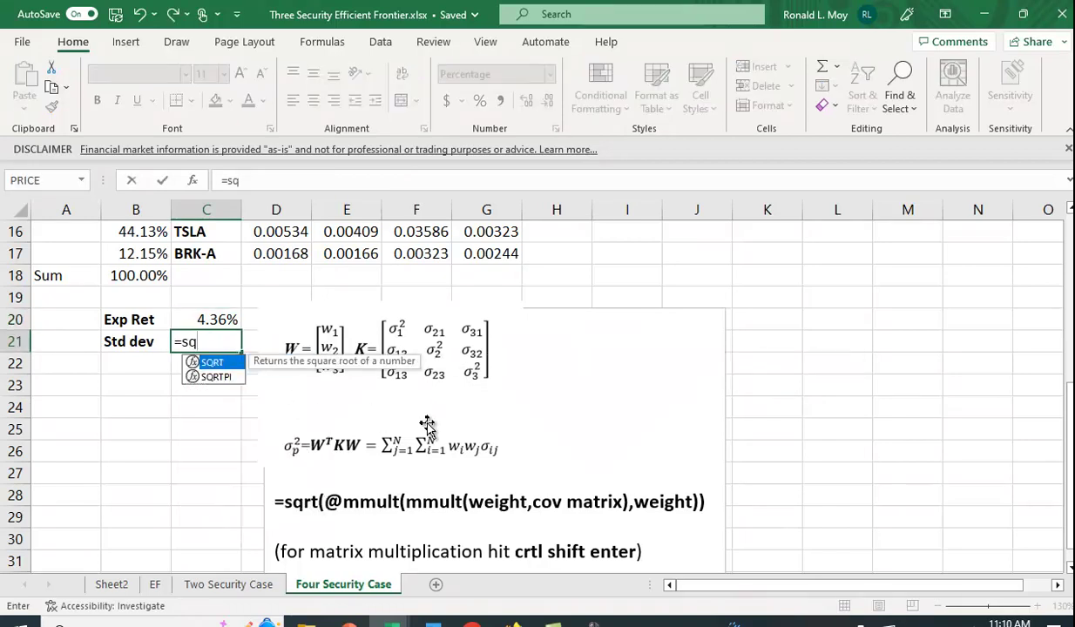
type("rt")
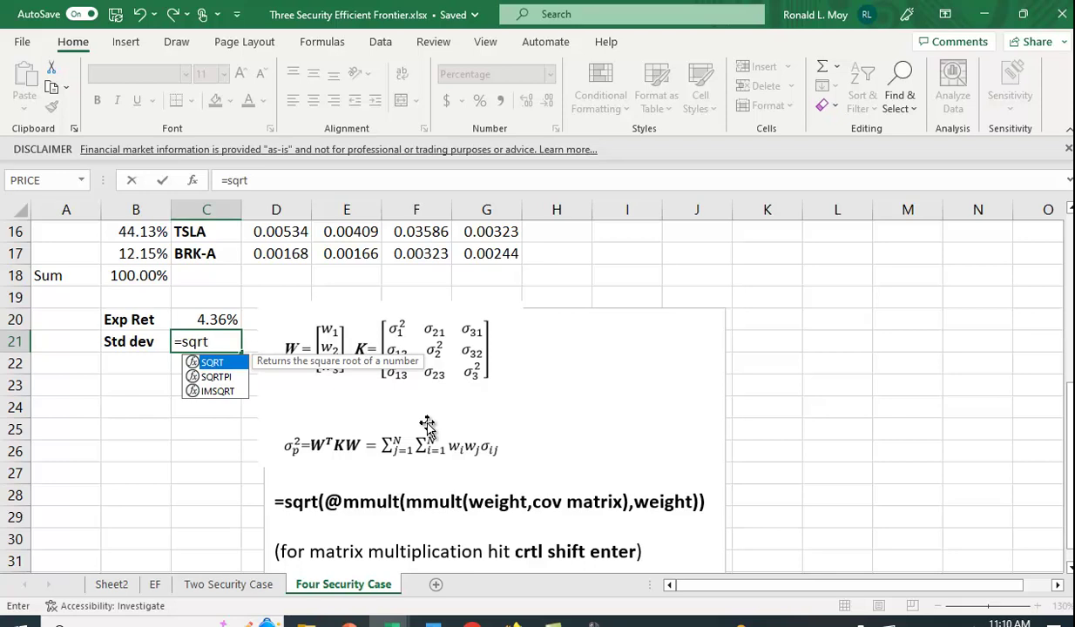
type("(")
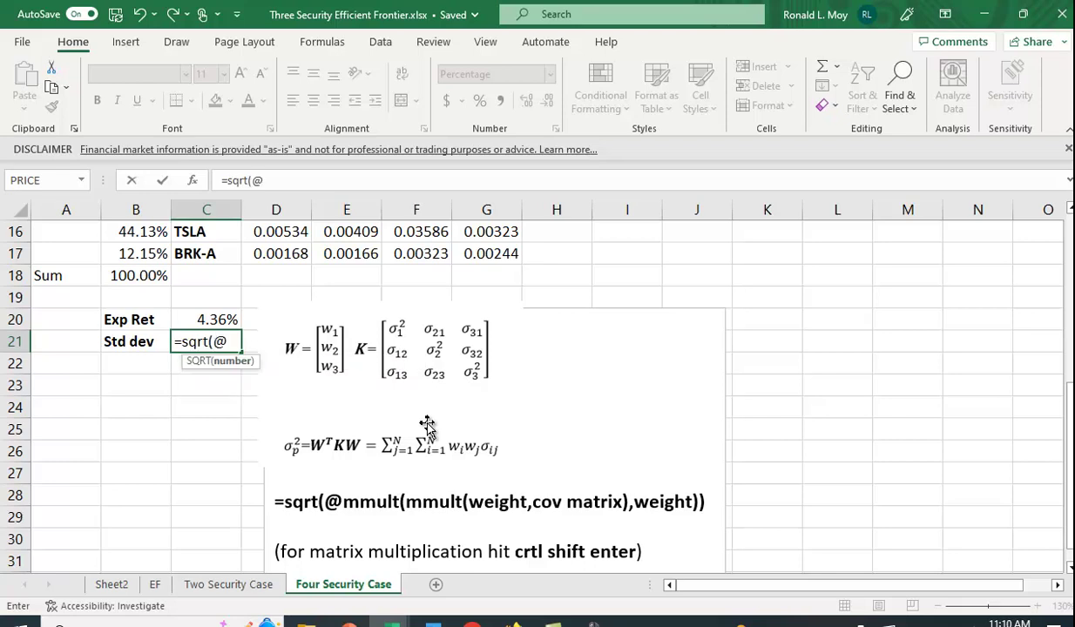
type("@mmult")
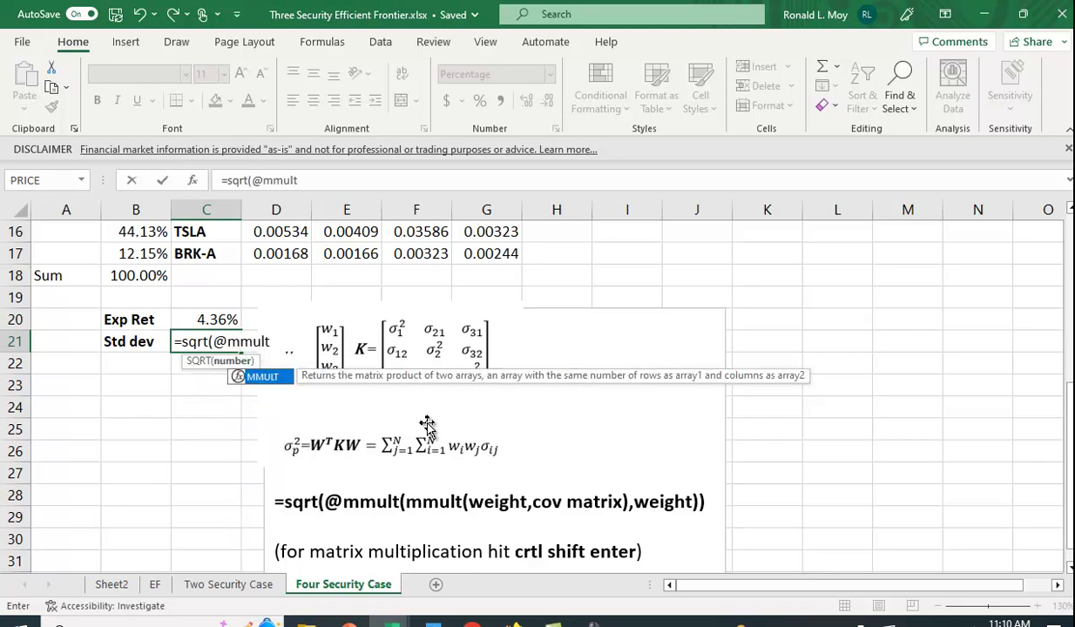
type("(")
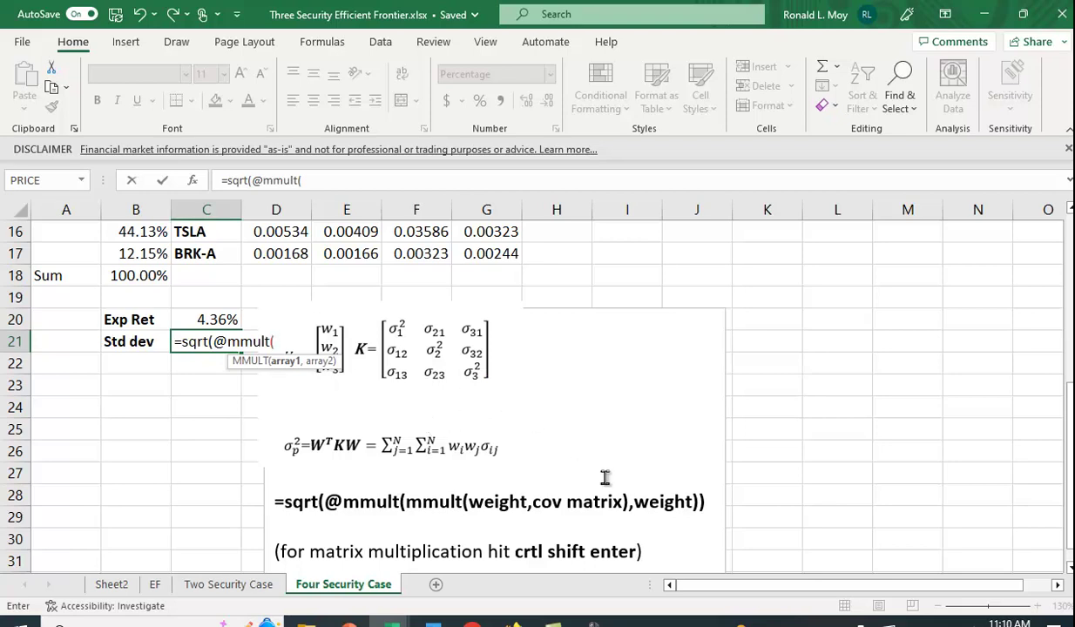
scroll(604, 477, "up", 1)
scroll(606, 482, "up", 1)
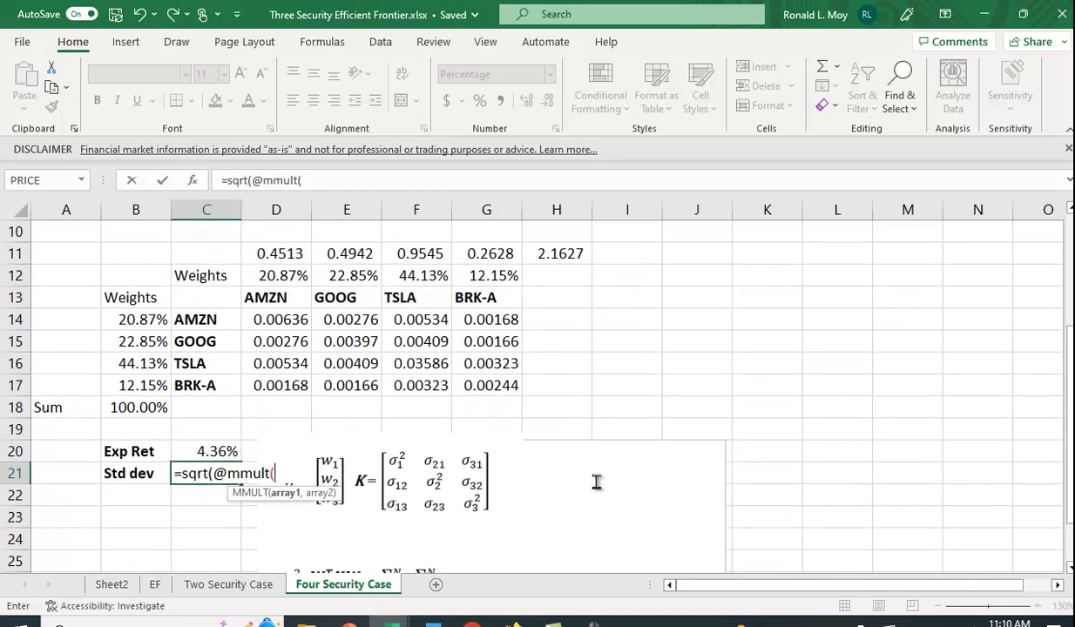
left_click_drag(276, 276, 489, 288)
type(",")
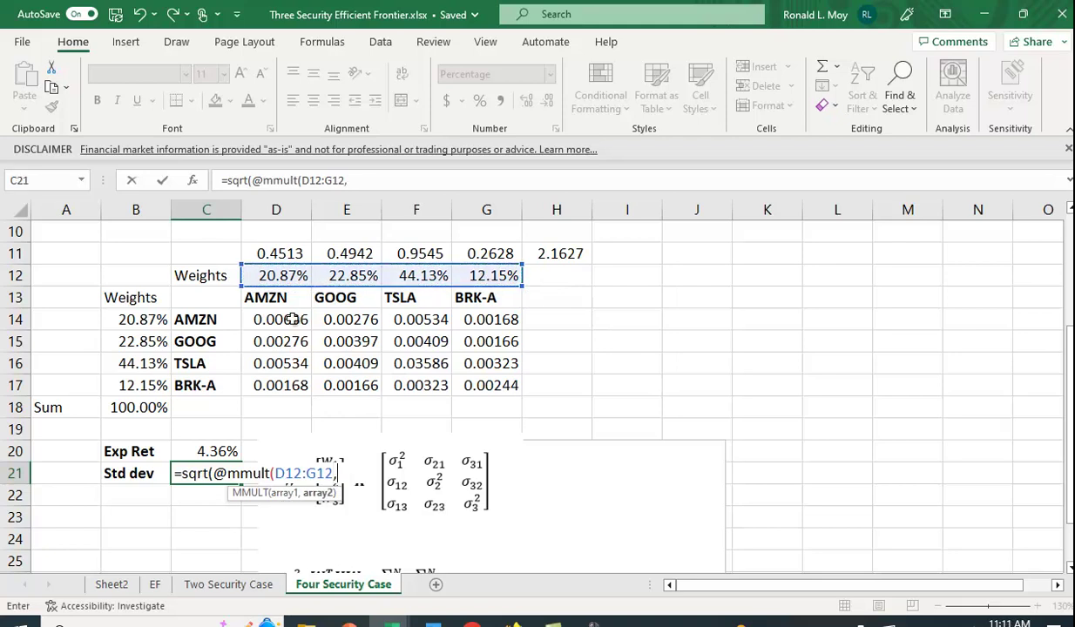
left_click_drag(278, 323, 503, 409)
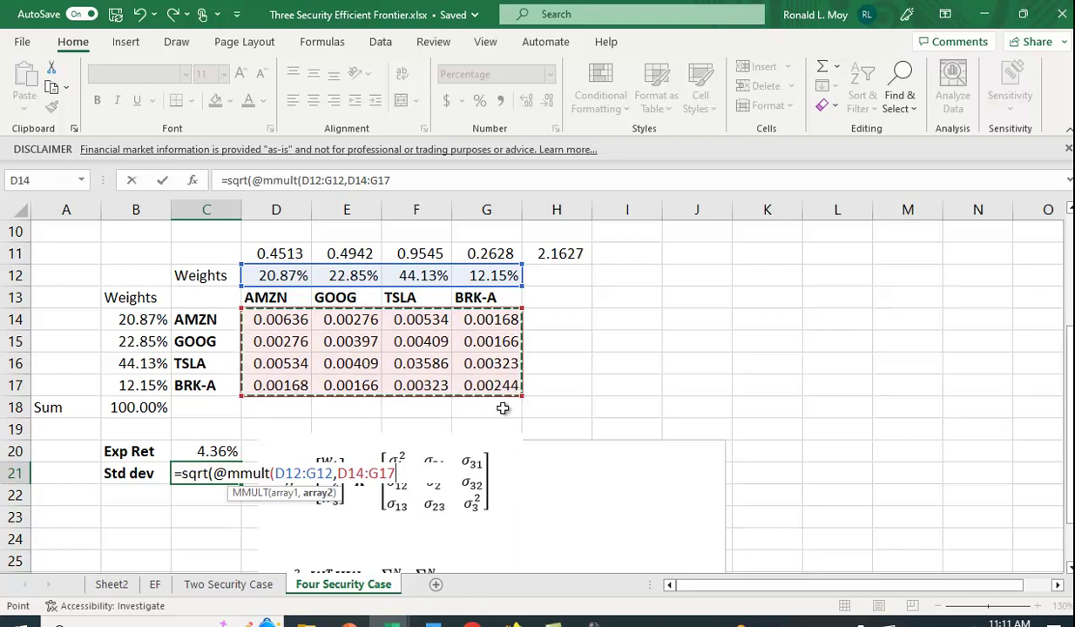
type(")")
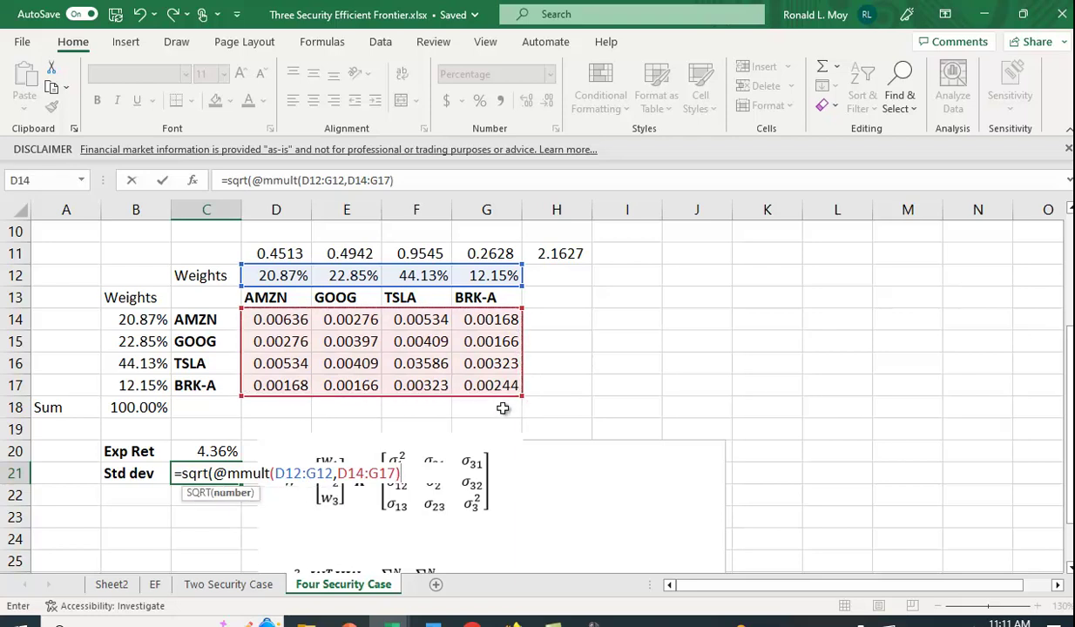
scroll(503, 409, "down", 2)
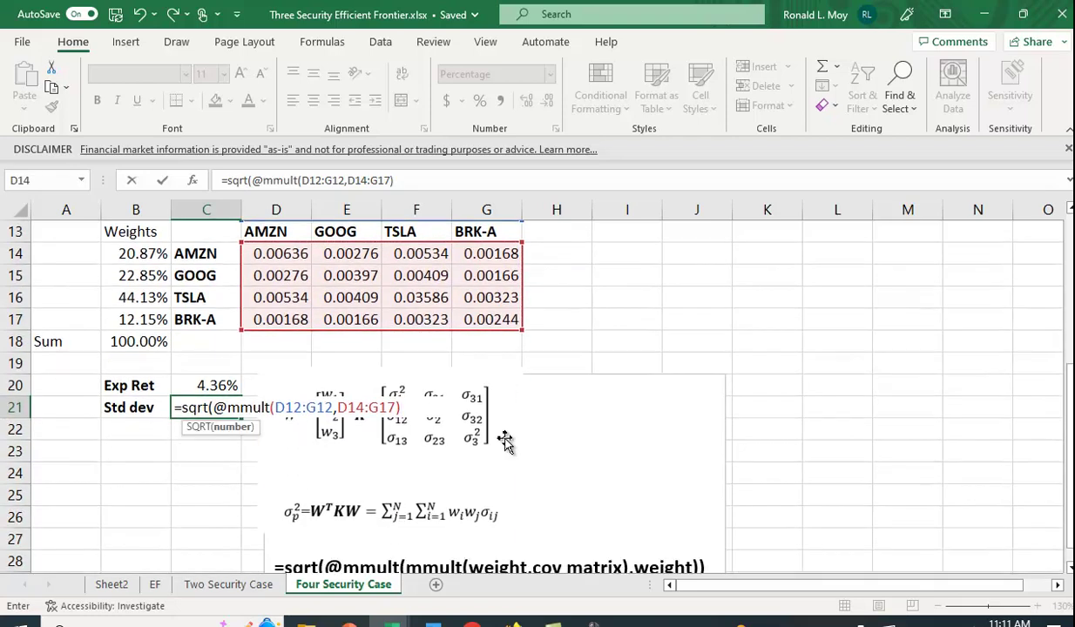
scroll(502, 440, "up", 1)
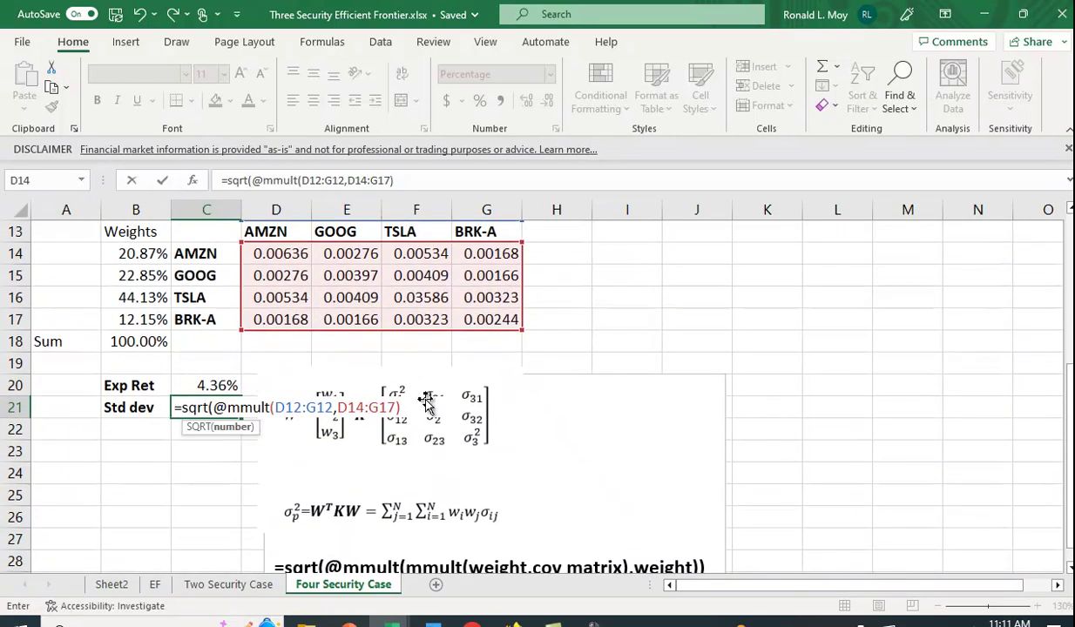
key("BackSpace")
key("BackSpace")
key("BackSpace")
key("BackSpace")
key("BackSpace")
key("BackSpace")
key("BackSpace")
key("BackSpace")
key("BackSpace")
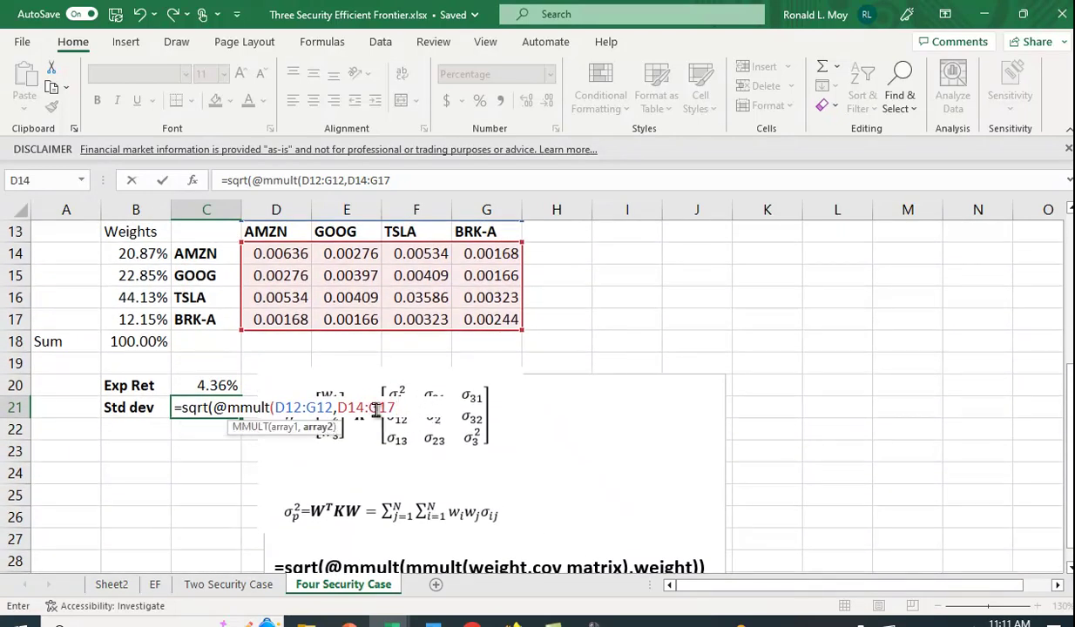
key("BackSpace")
key("BackSpace")
key("BackSpace")
key("BackSpace")
key("BackSpace")
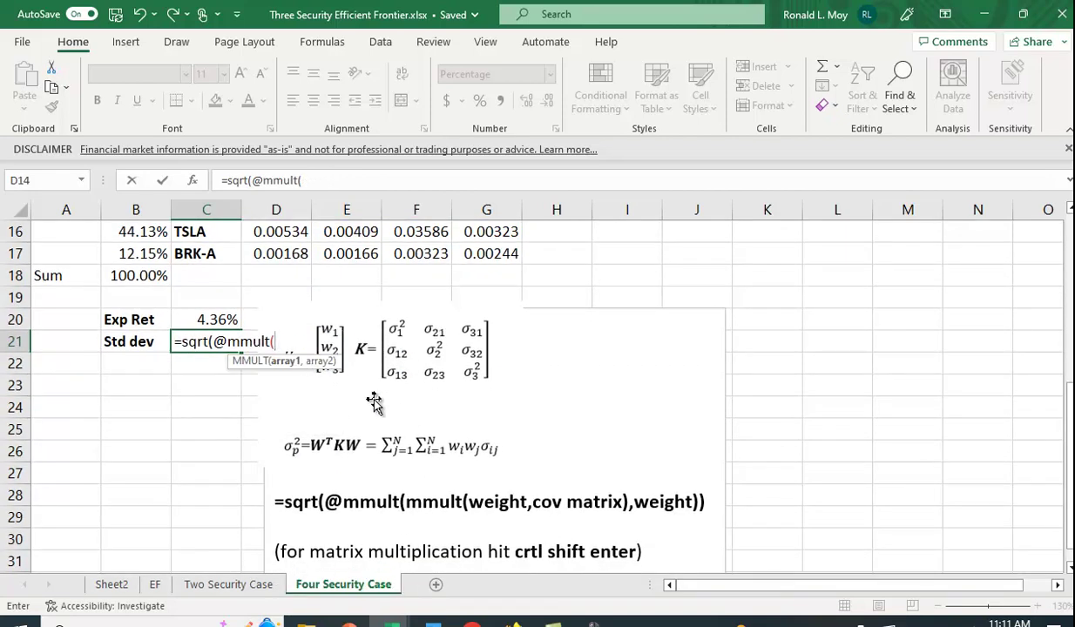
Nest mmult(D12:G12,D14:G17) as the first array of the C21 formula, multiplying the weight row by the covariance matrix.
type("m")
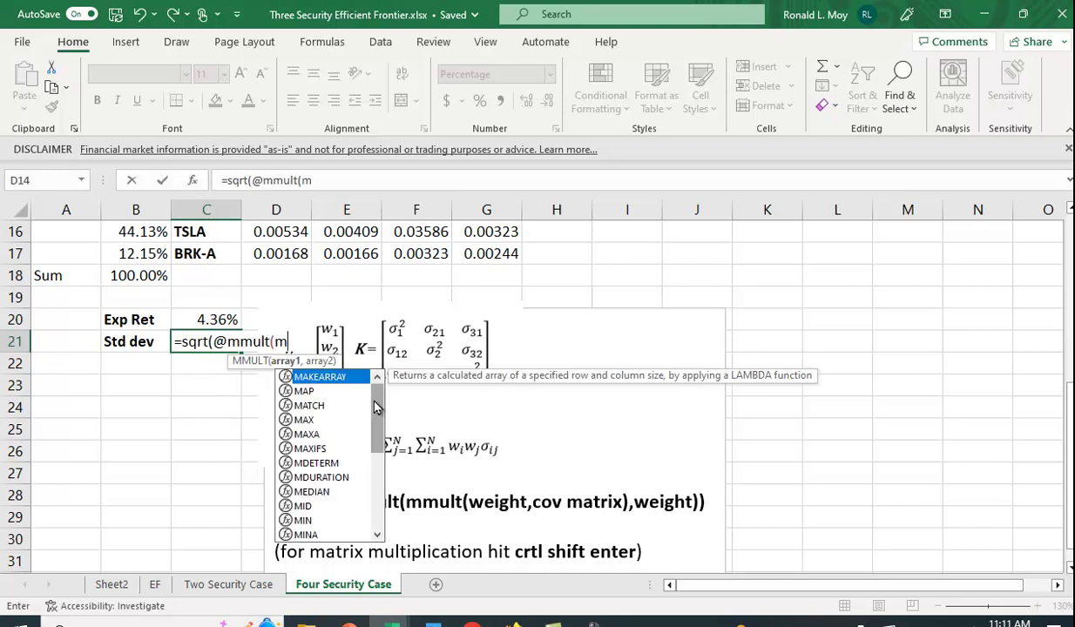
type("mul")
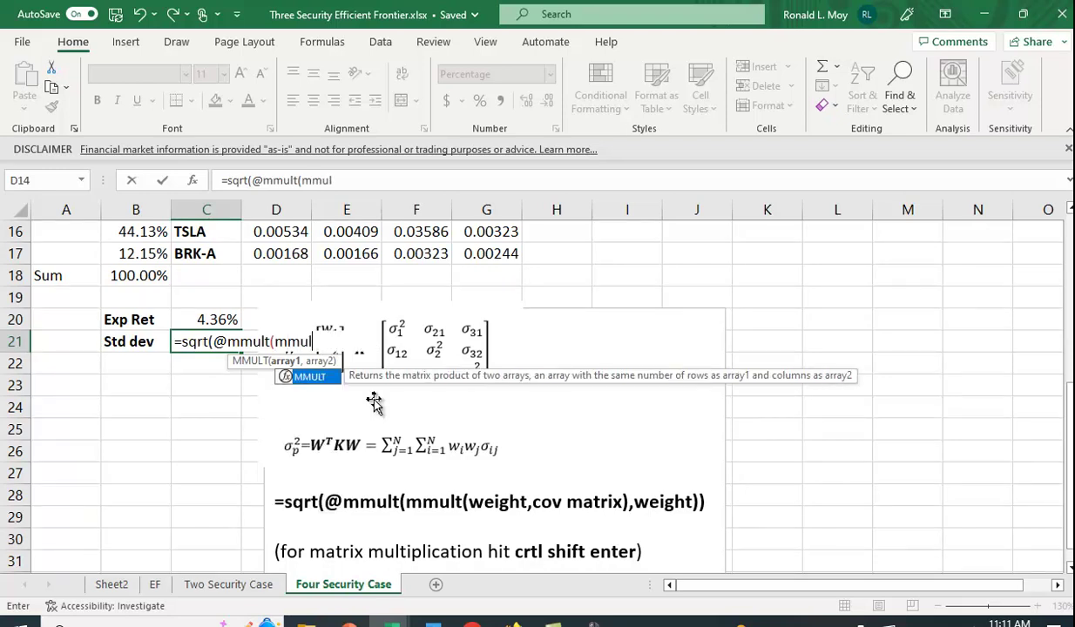
type("t(")
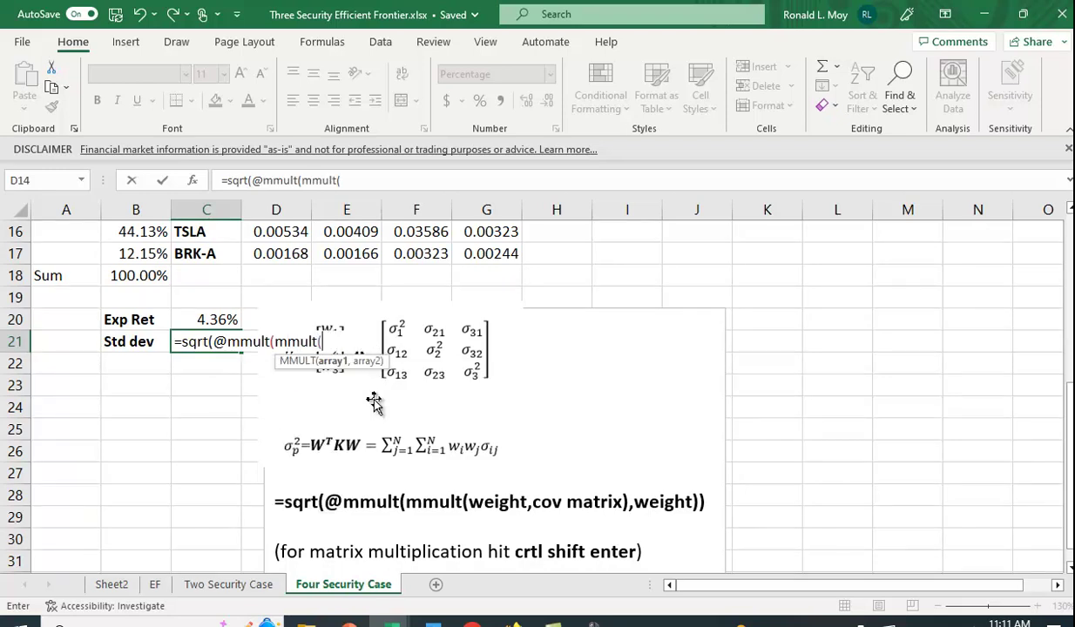
scroll(509, 325, "up", 1)
scroll(509, 325, "up", 1)
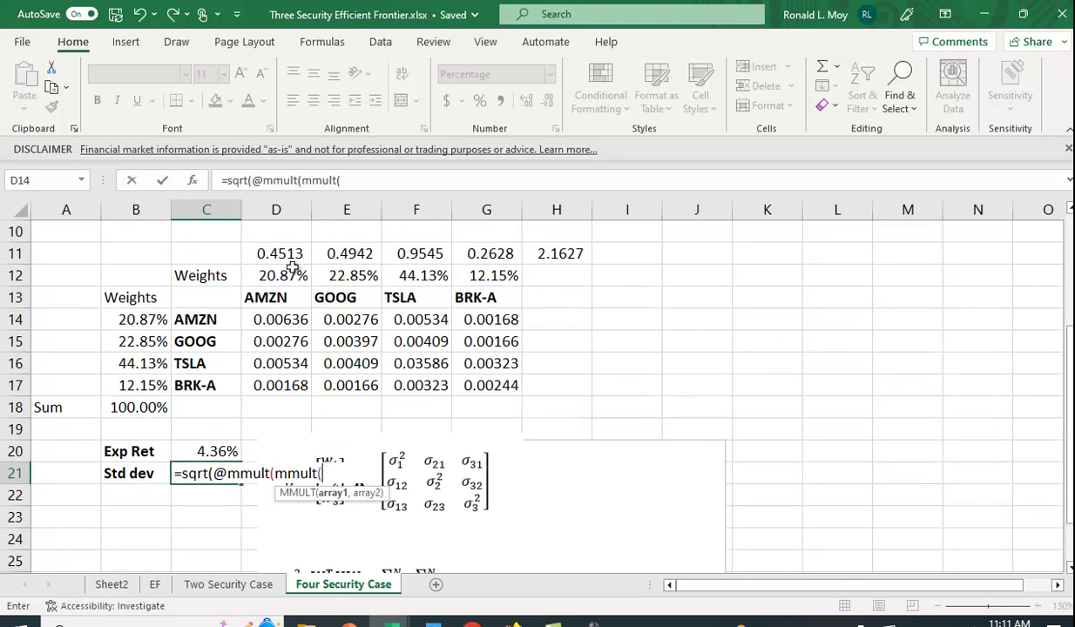
left_click_drag(266, 270, 480, 281)
type(",")
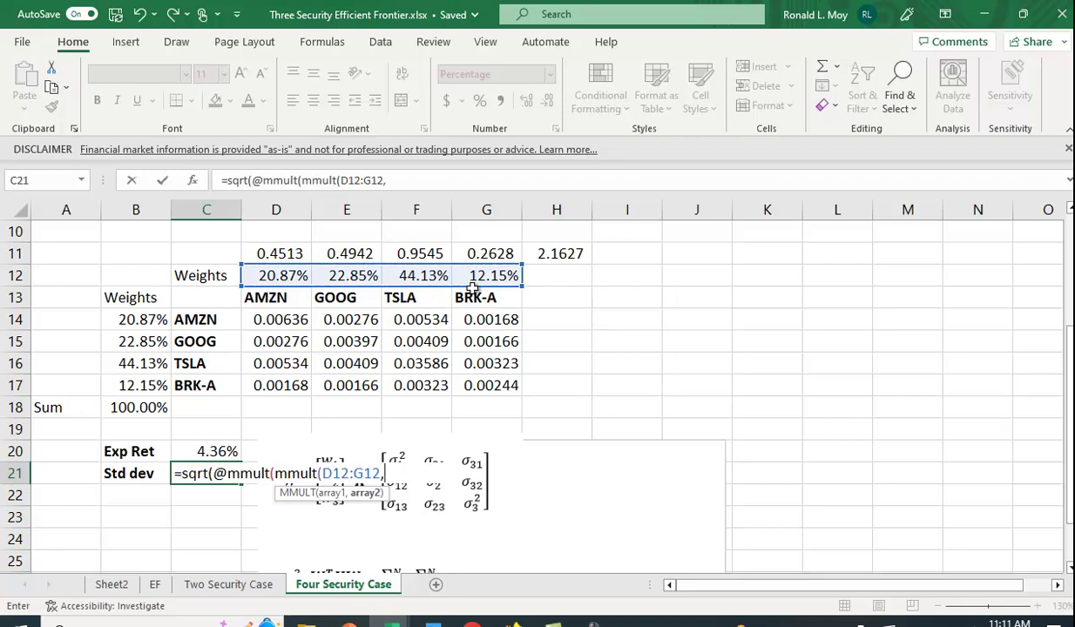
left_click_drag(283, 318, 454, 383)
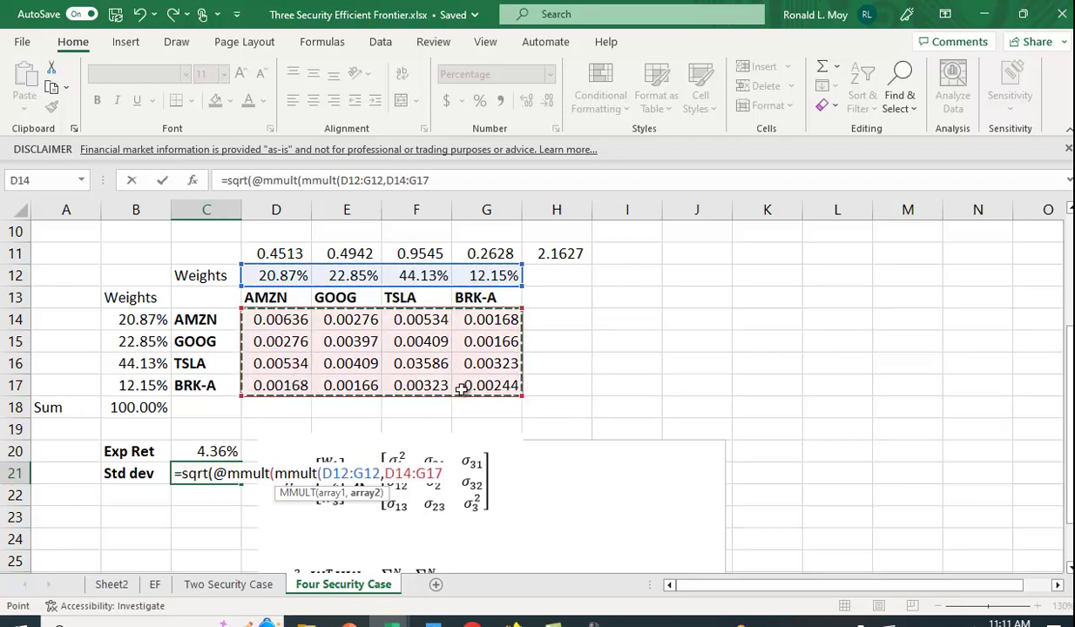
type(")")
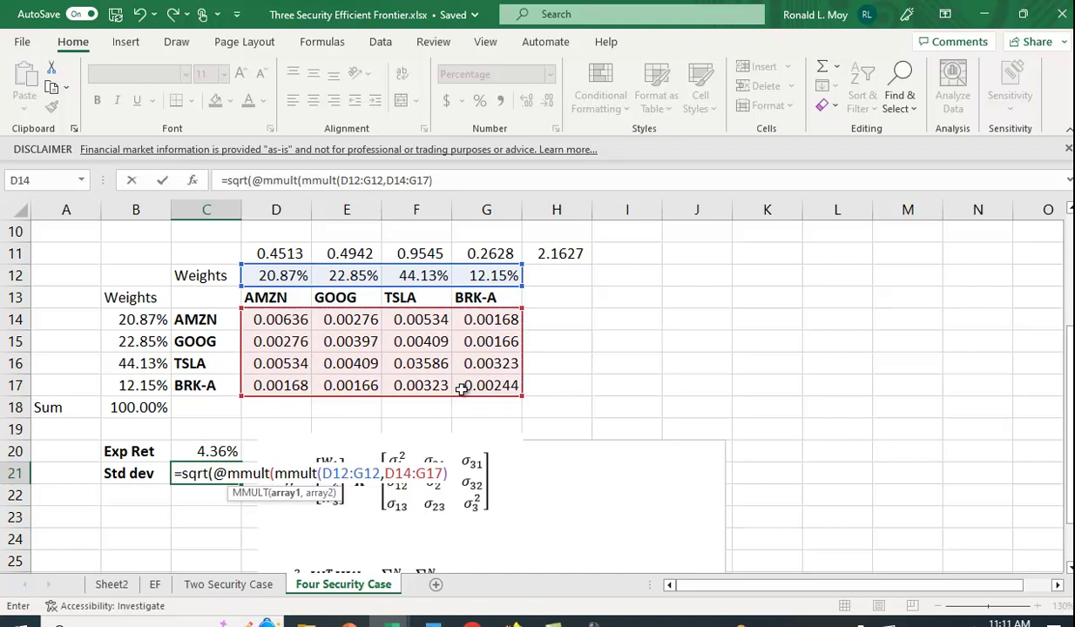
Add the weight column B14:B17 as the outer MMULT's second array and enter the C21 formula as an array formula.
type(",")
left_click_drag(145, 318, 157, 392)
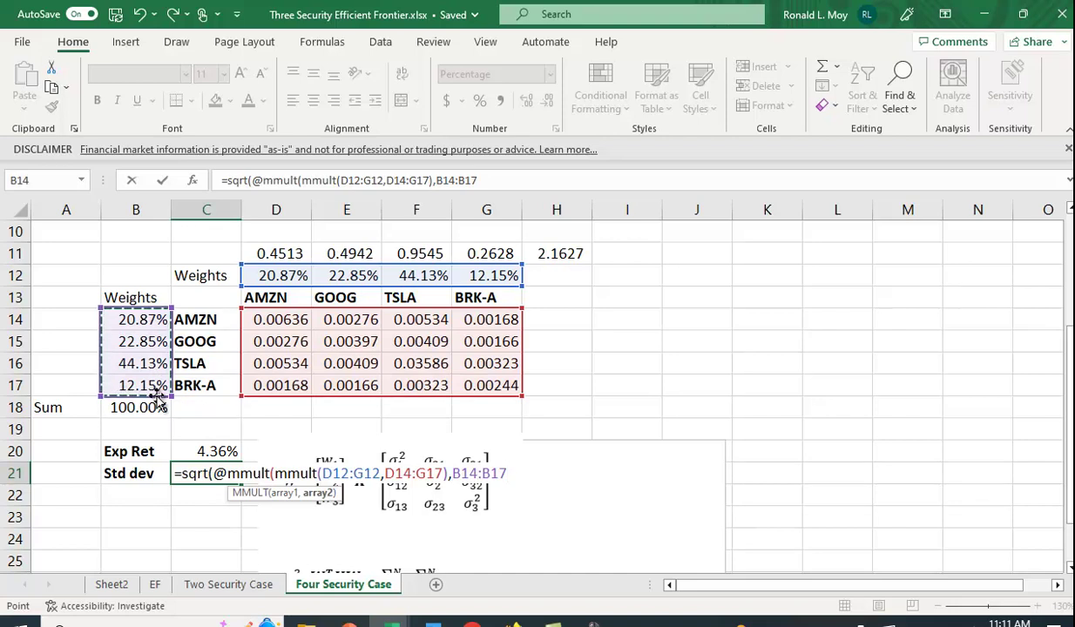
type(")")
scroll(356, 378, "down", 1)
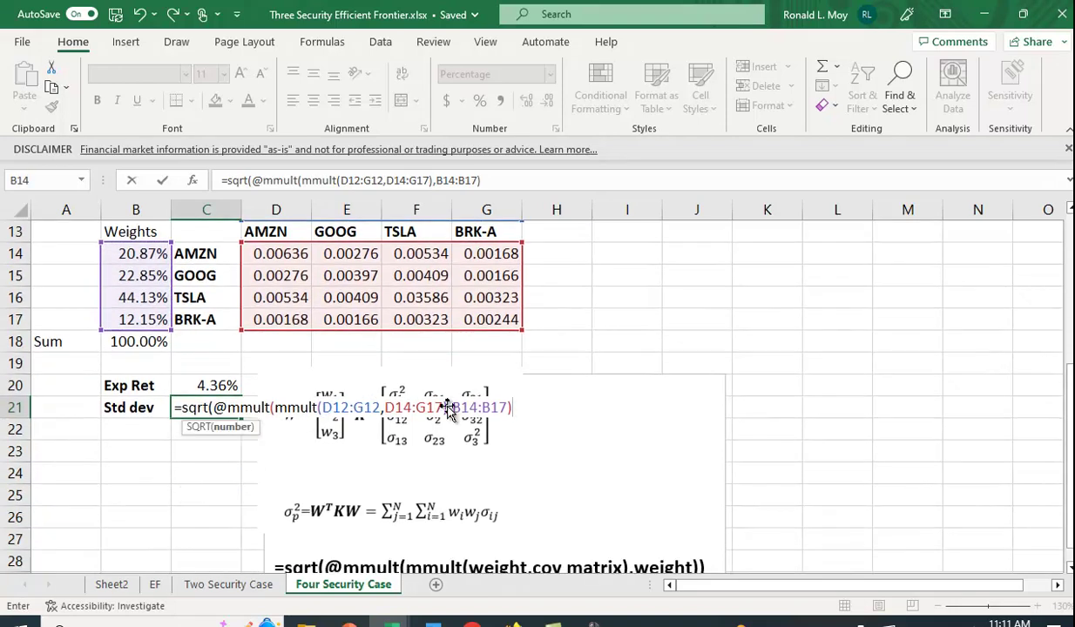
type(")")
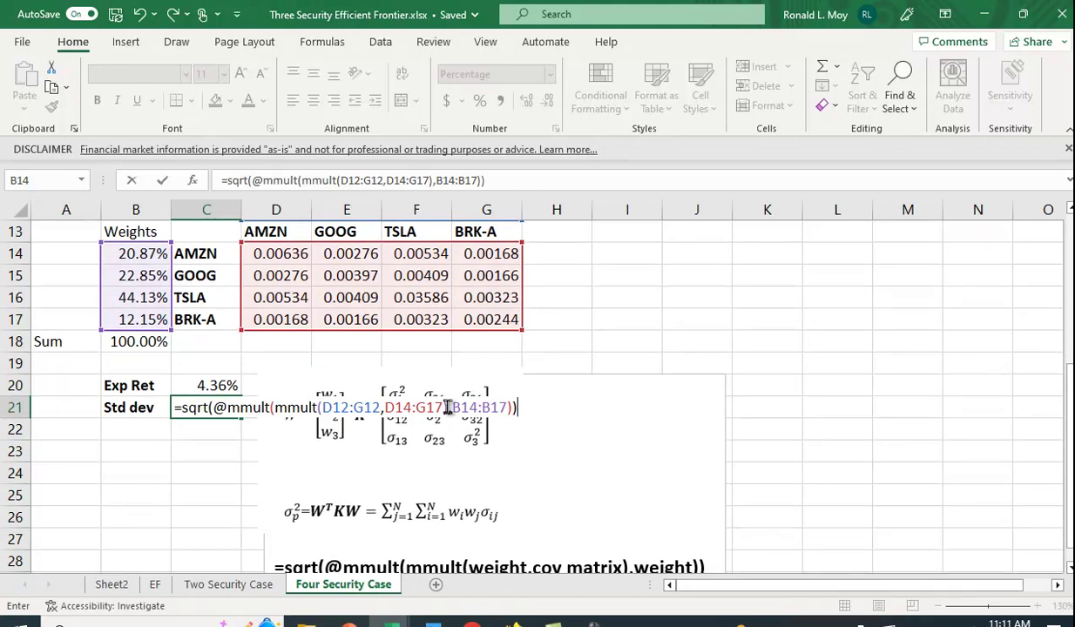
key("ctrl+shift+Return")
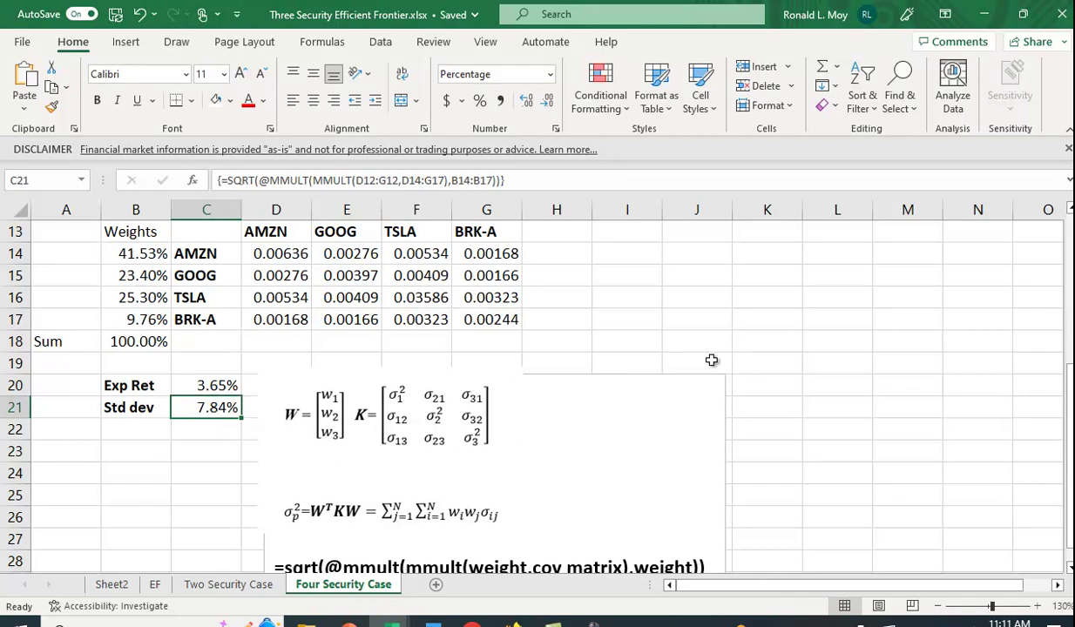
scroll(619, 277, "up", 1)
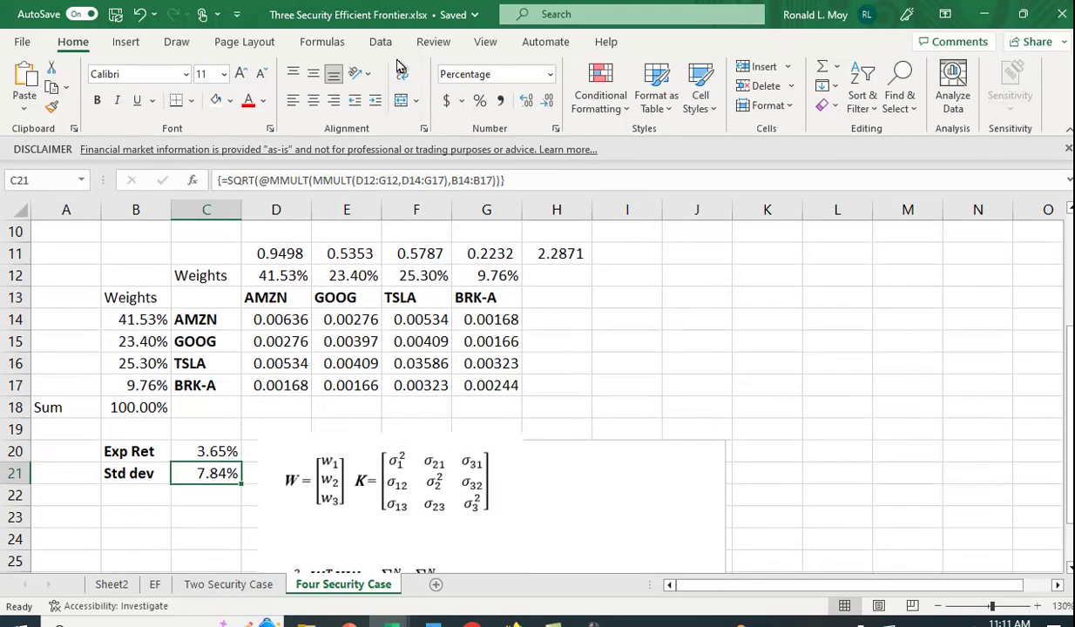
left_click(380, 42)
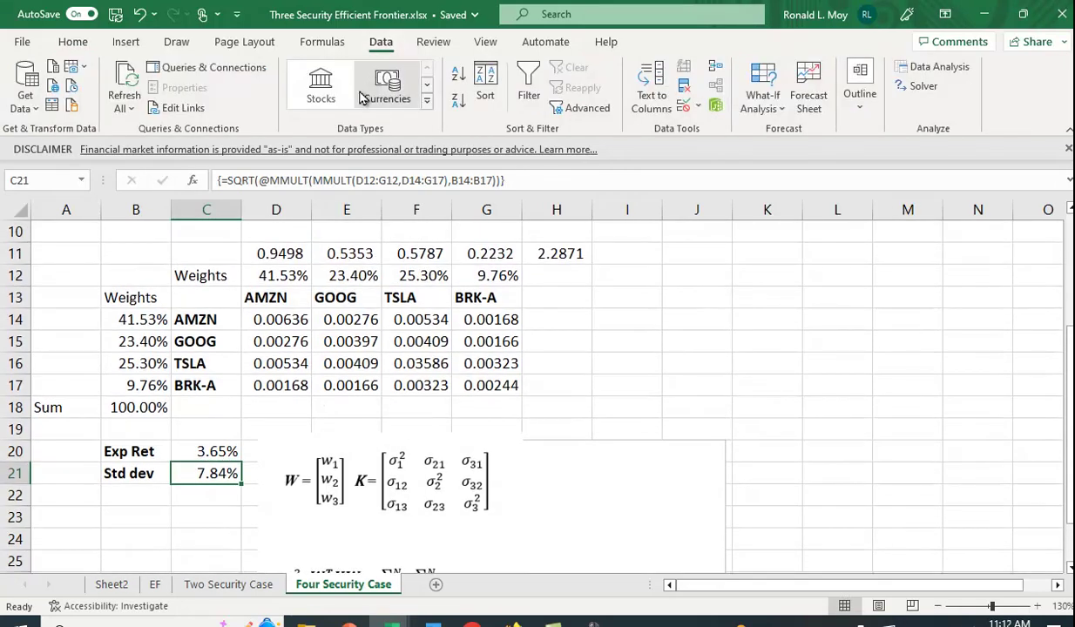
left_click(575, 342)
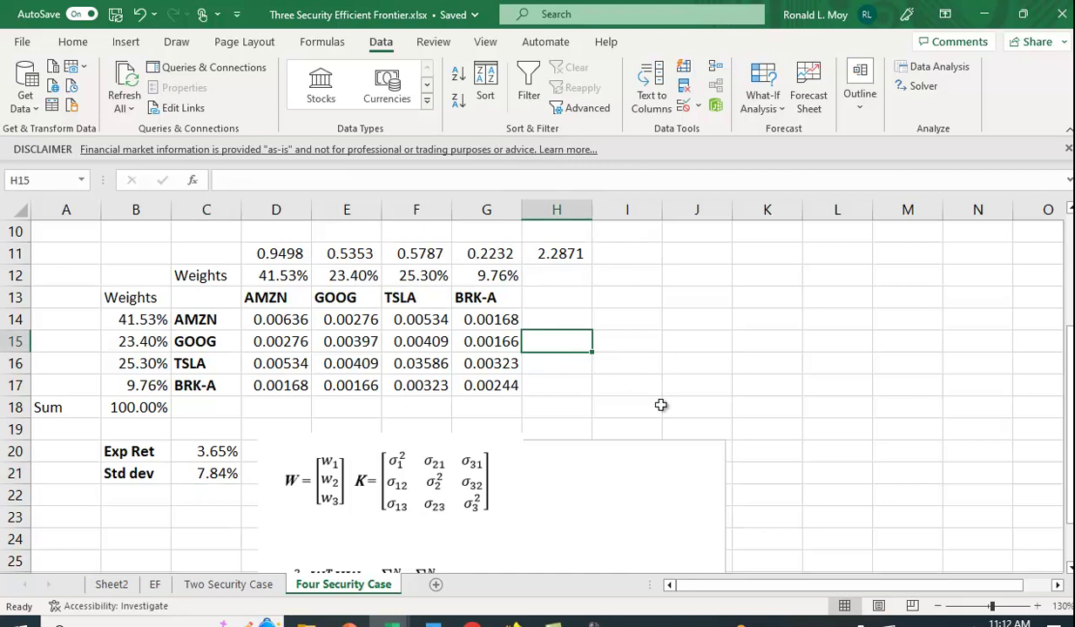
left_click(701, 427)
scroll(871, 425, "up", 2)
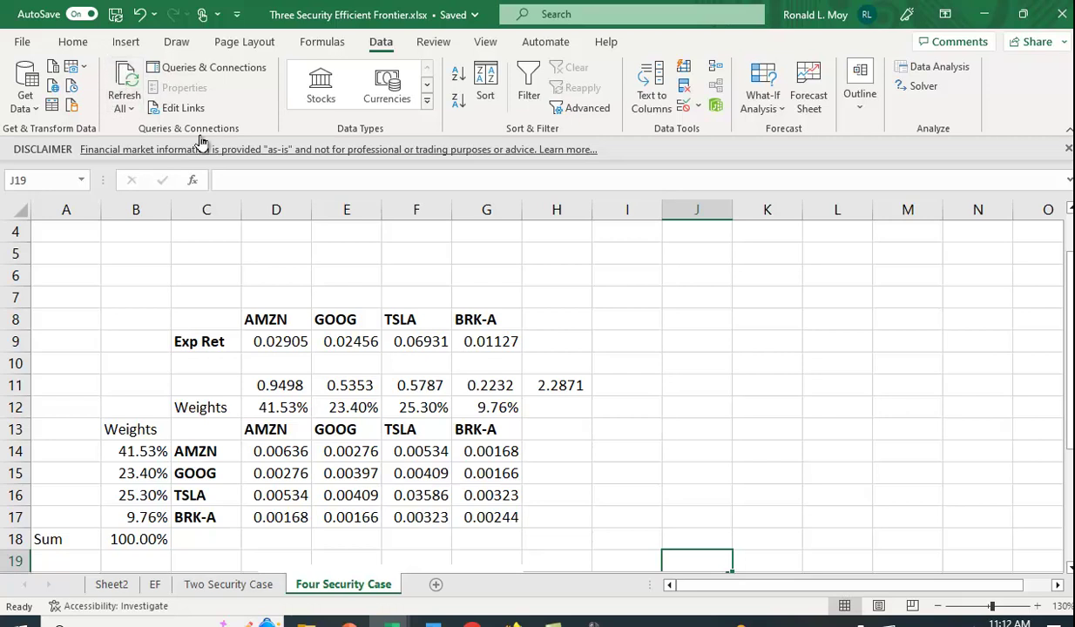
scroll(632, 309, "down", 2)
scroll(764, 360, "up", 3)
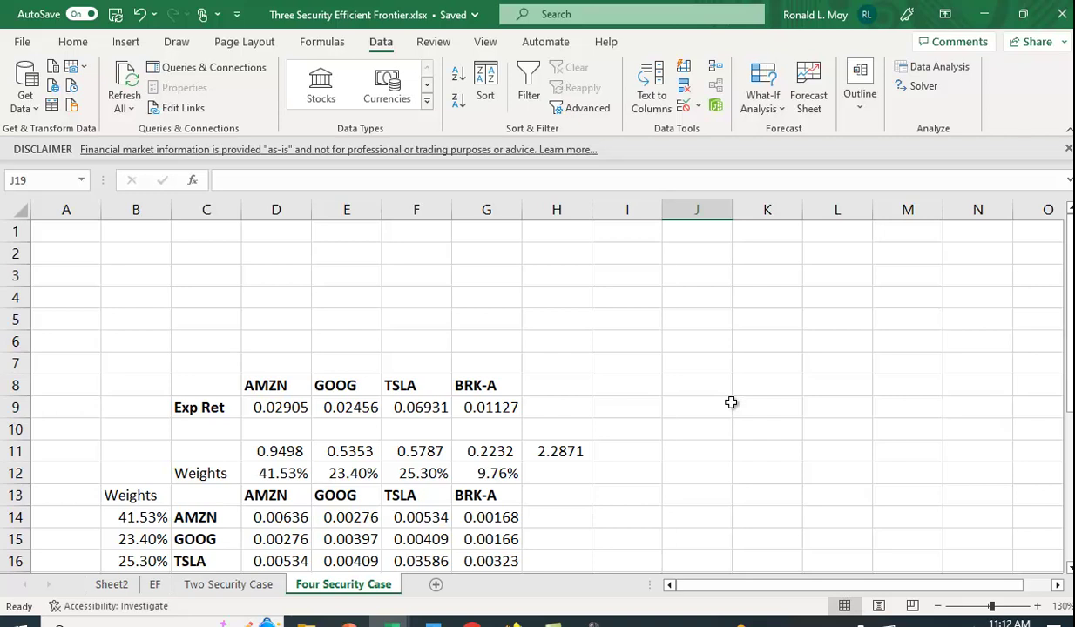
scroll(675, 449, "down", 3)
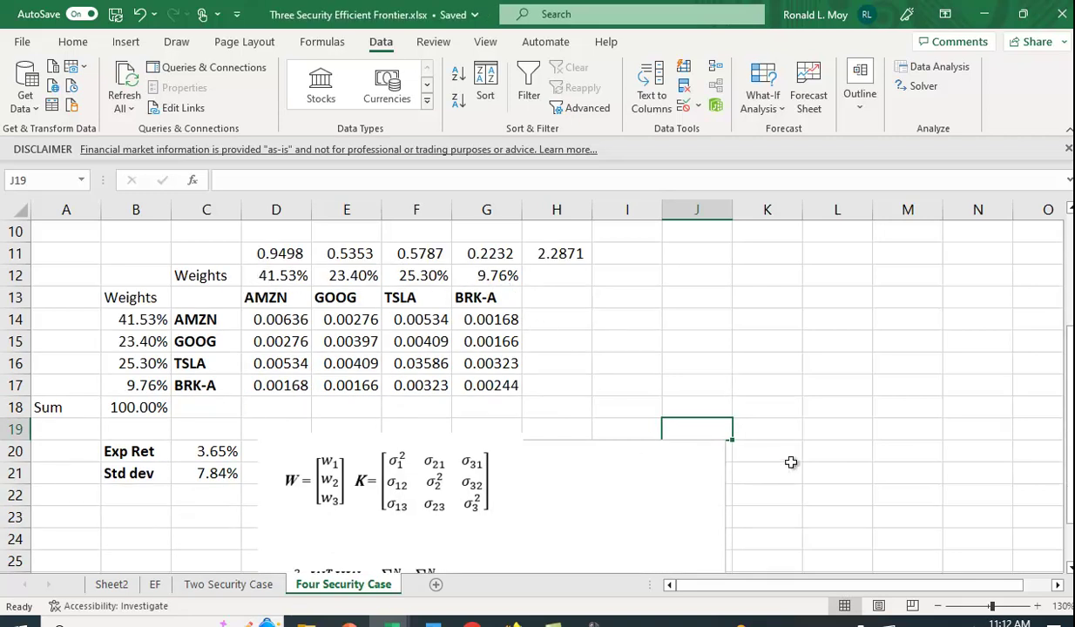
scroll(923, 455, "up", 3)
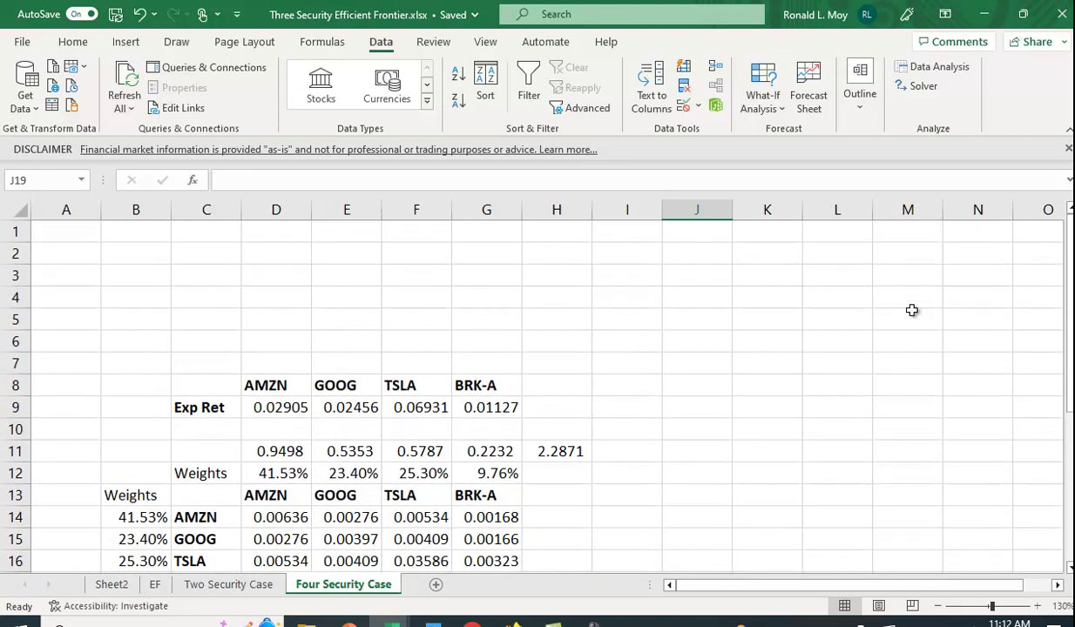
left_click(838, 275)
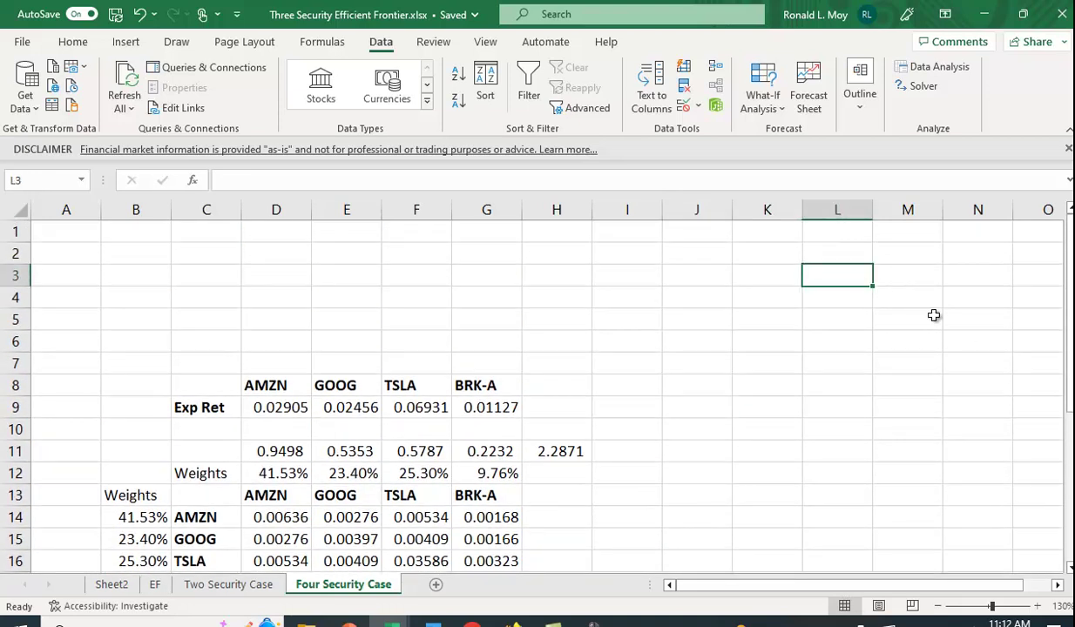
Enter the label Trial in L3 and the first trial number 1 in L4.
type("Trial")
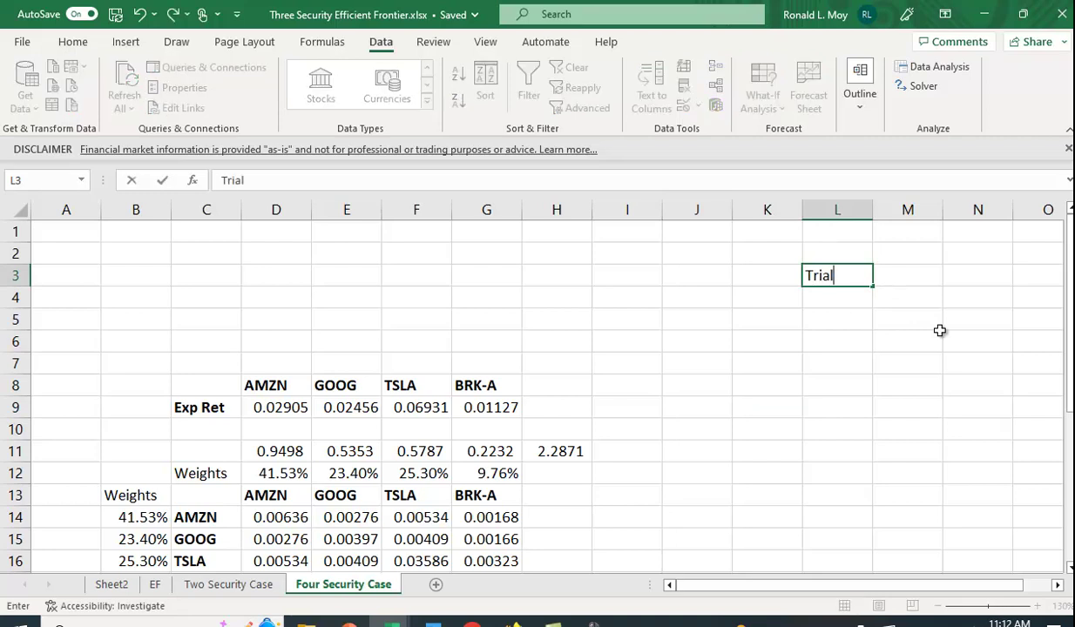
key("Return")
type("1")
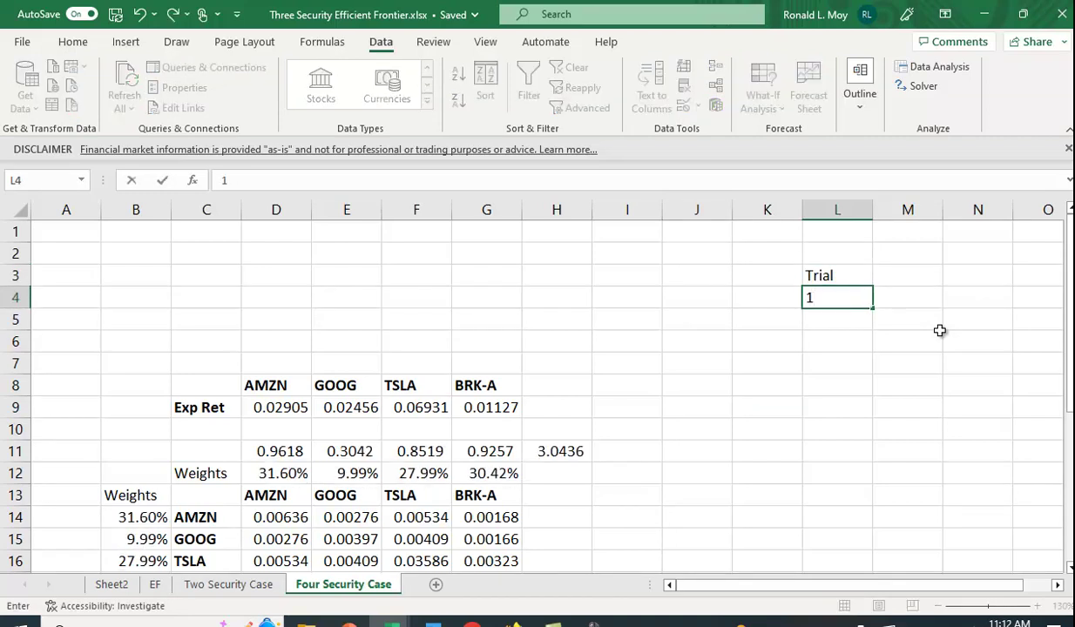
key("Return")
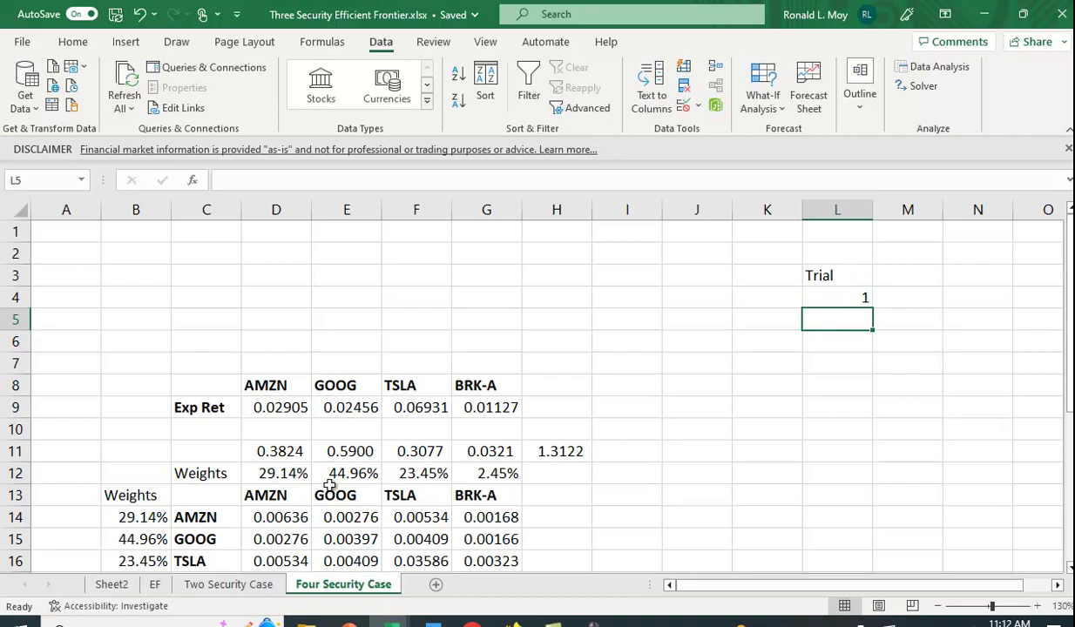
Fill a linear series down column L from L4, with step value 1 and stop value 1000.
left_click(854, 304)
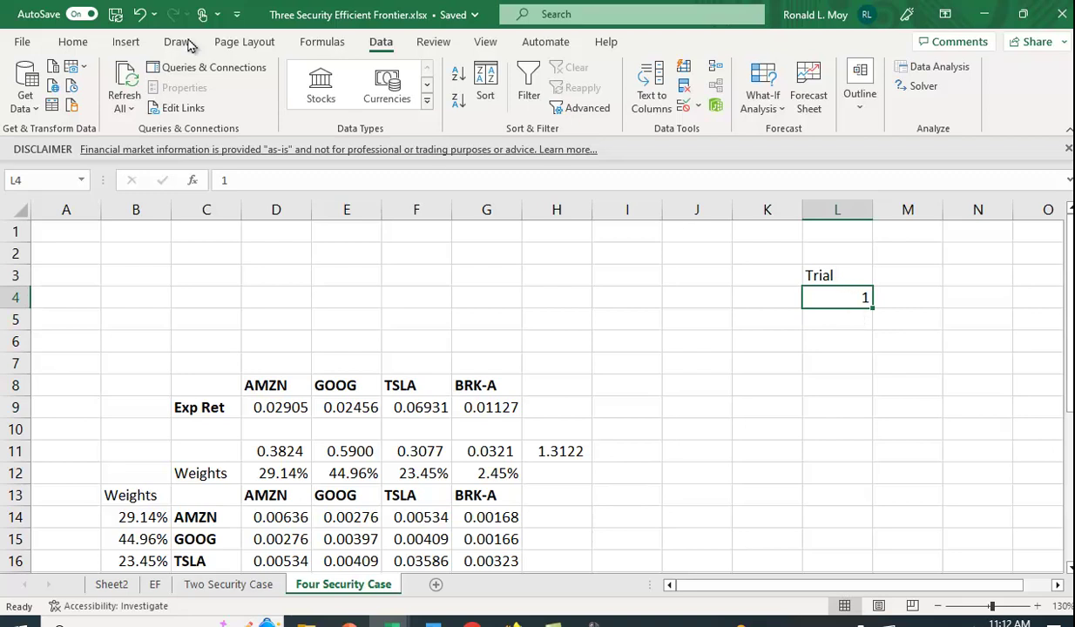
left_click(75, 47)
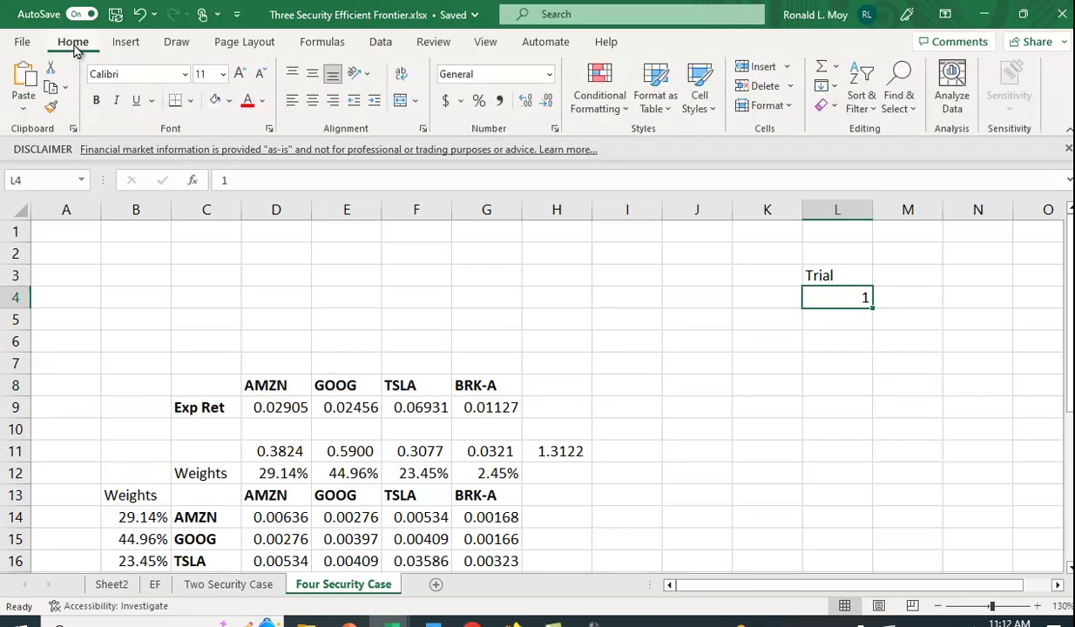
left_click(835, 88)
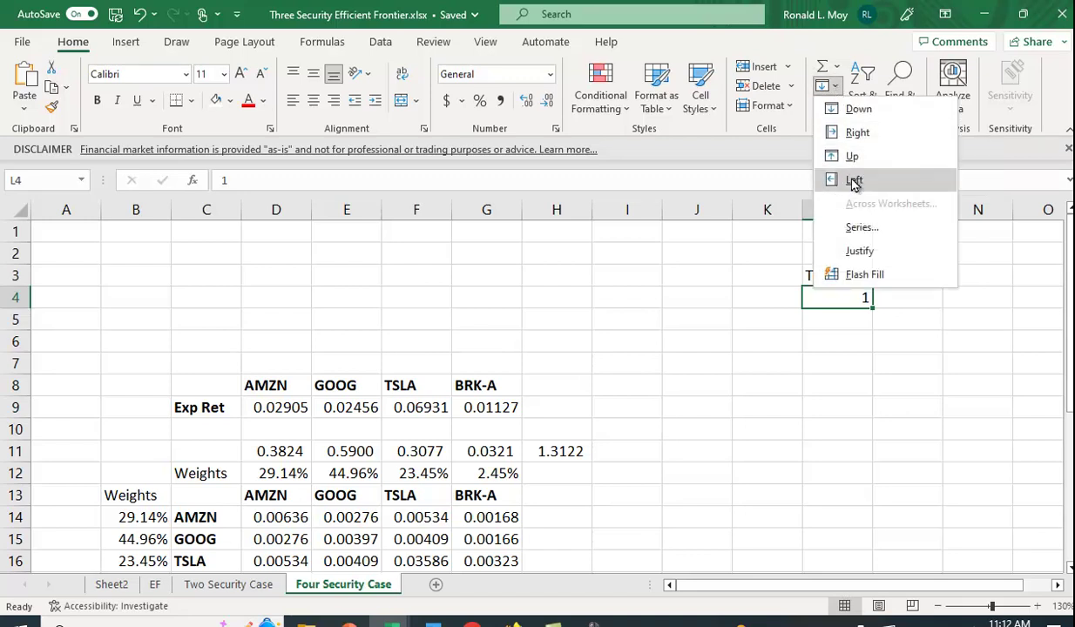
left_click(864, 228)
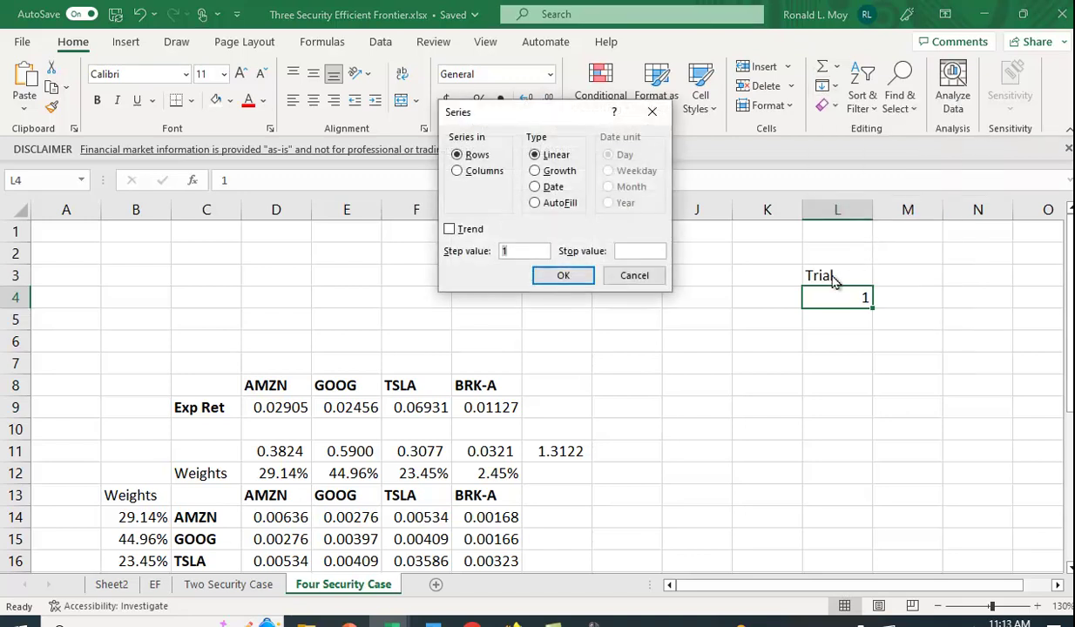
left_click(457, 171)
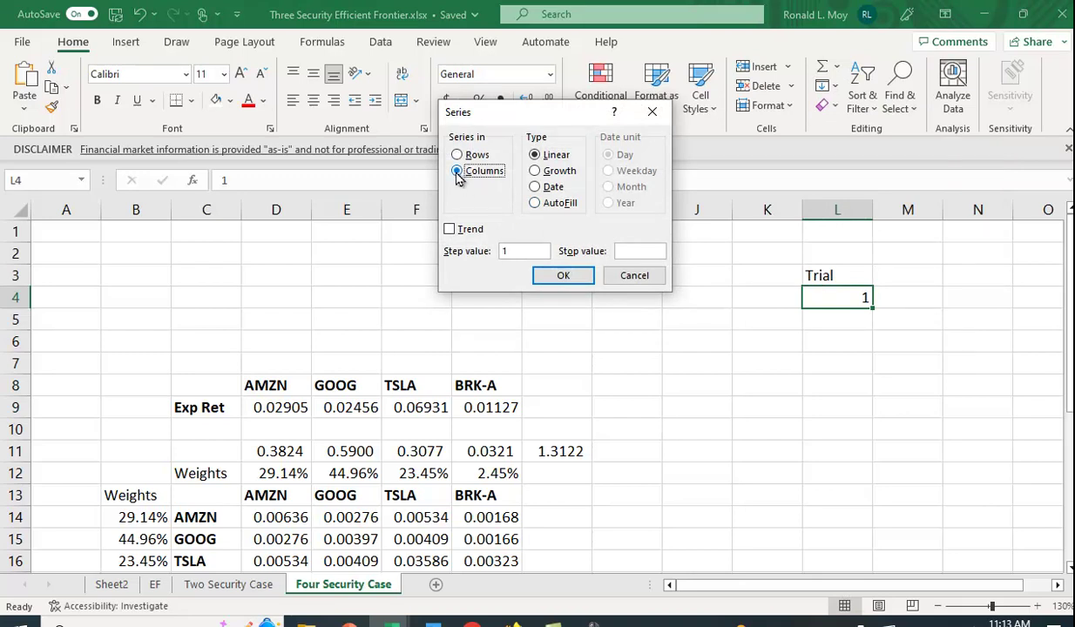
left_click(637, 250)
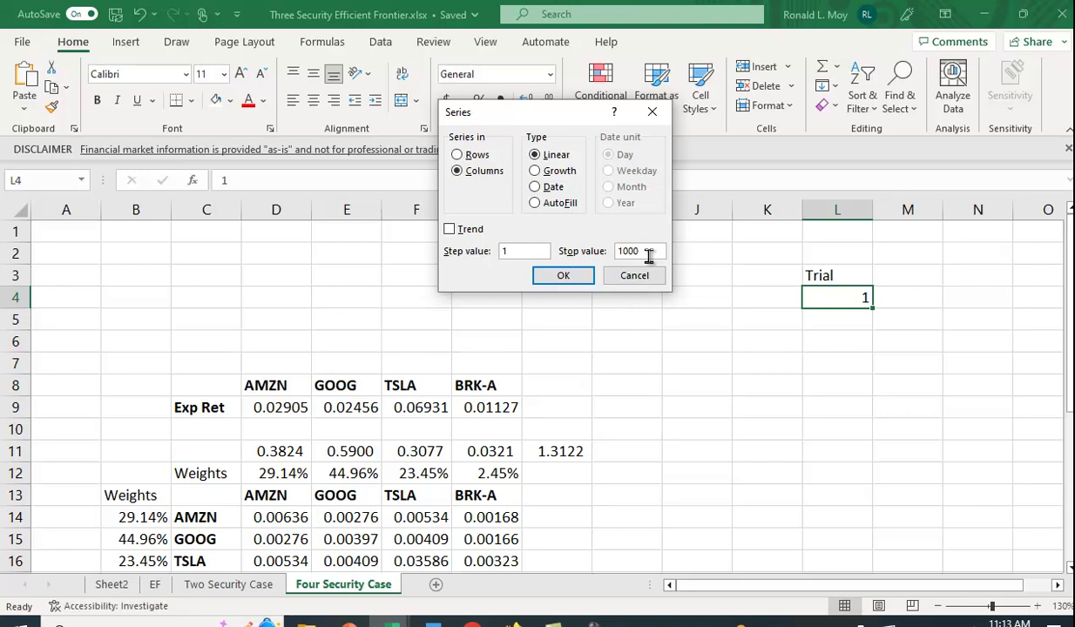
left_click(563, 276)
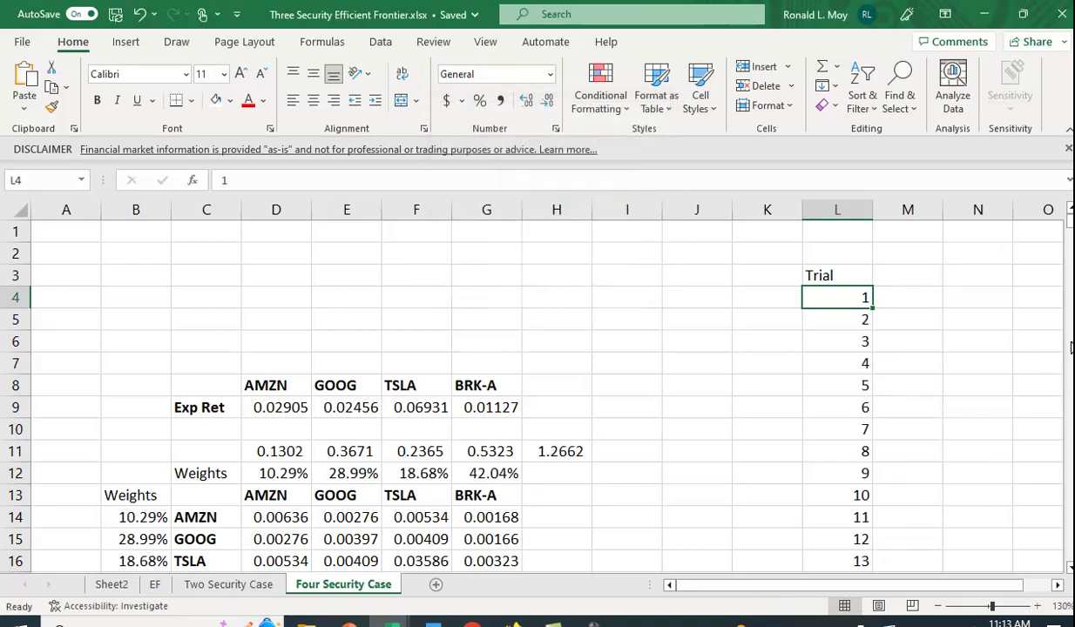
Add the column headings Std Dev in M2 and Exp Ret in N2.
left_click_drag(1069, 220, 1037, 220)
left_click(900, 256)
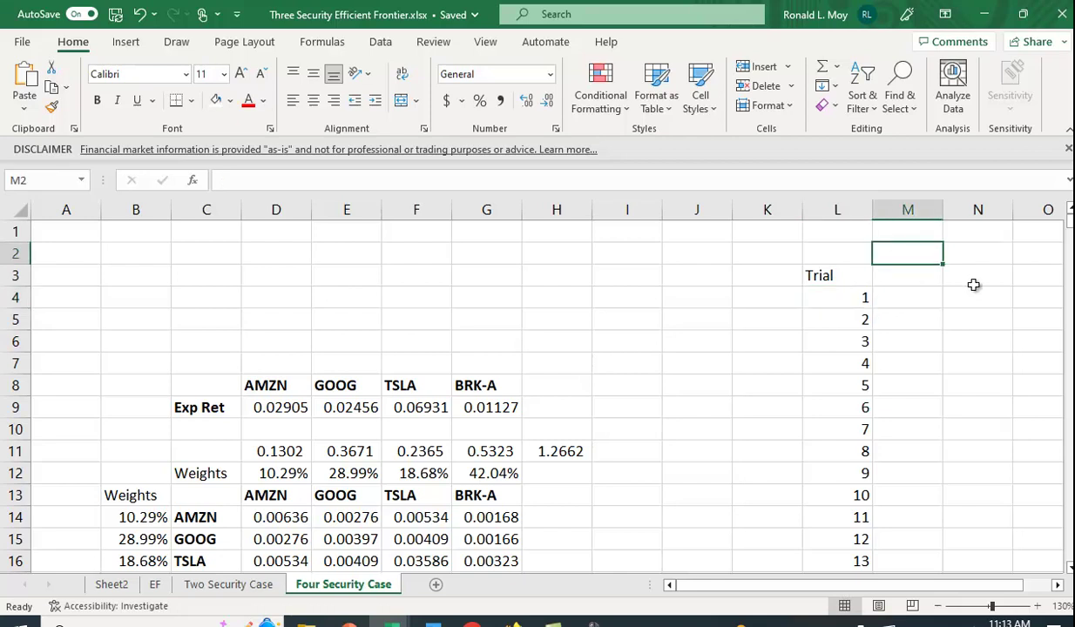
type("Std Dev")
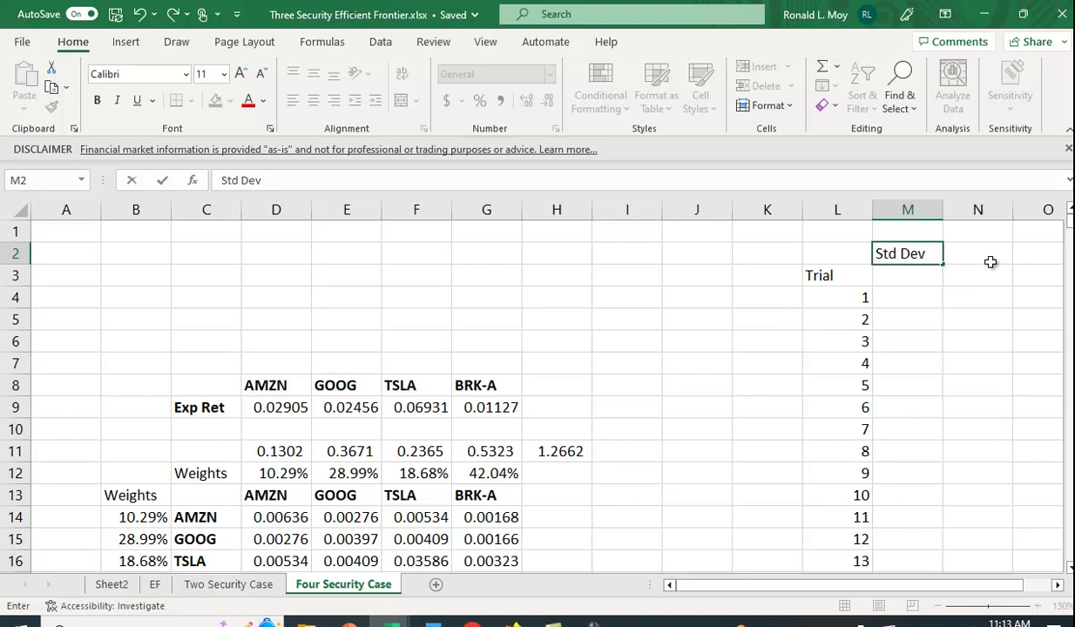
left_click(989, 261)
type("Exp Ret")
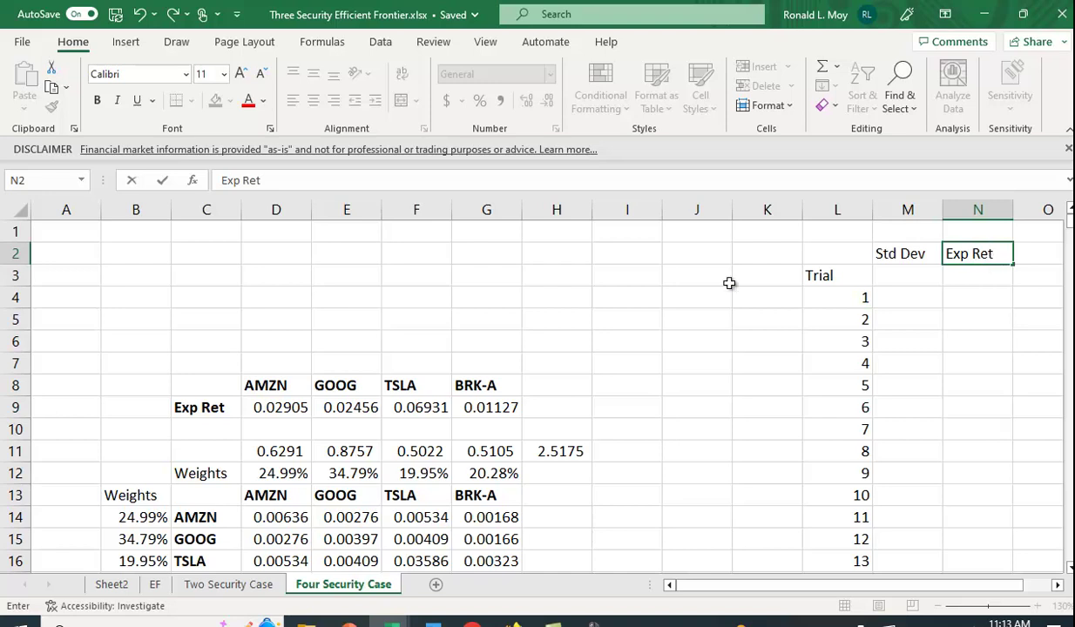
Link M3 to the portfolio standard deviation in C21.
scroll(725, 283, "down", 1)
scroll(723, 283, "up", 1)
left_click(906, 277)
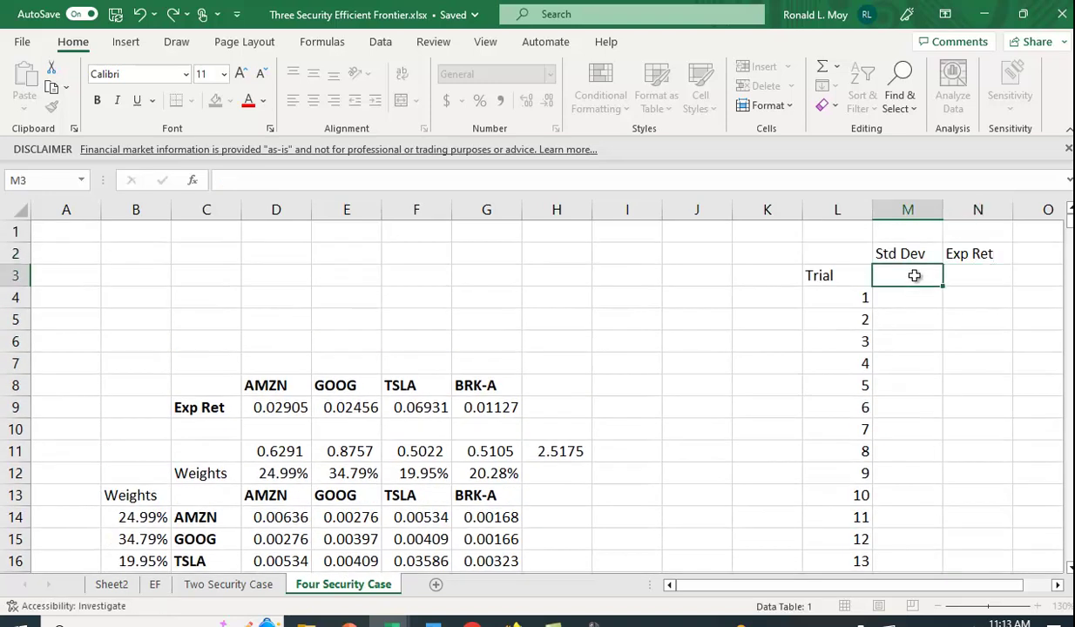
type("=")
scroll(505, 322, "down", 4)
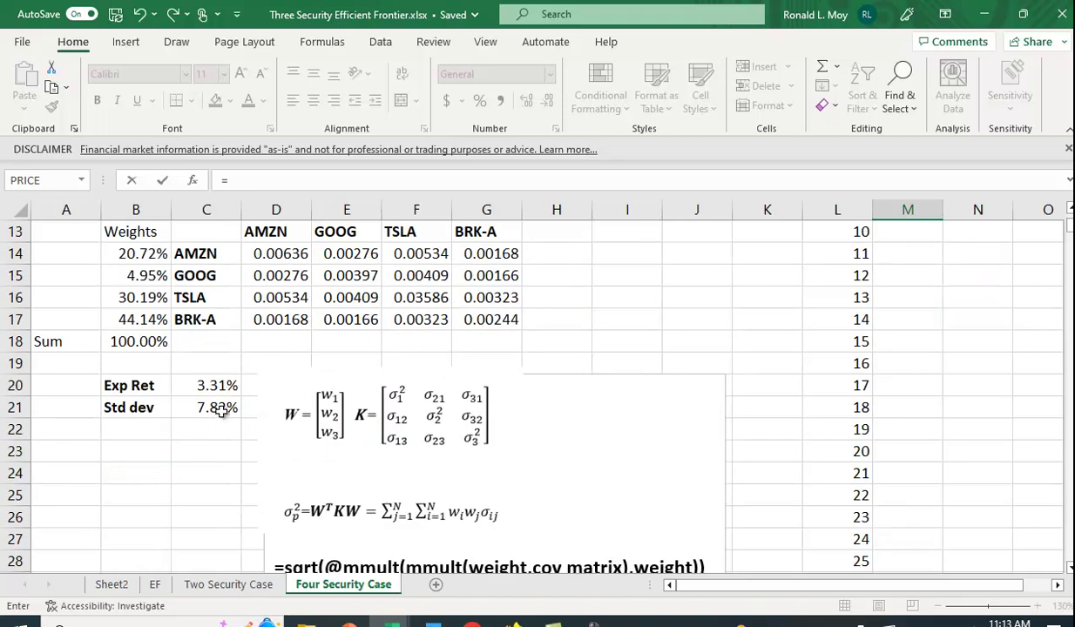
left_click(221, 411)
key("Return")
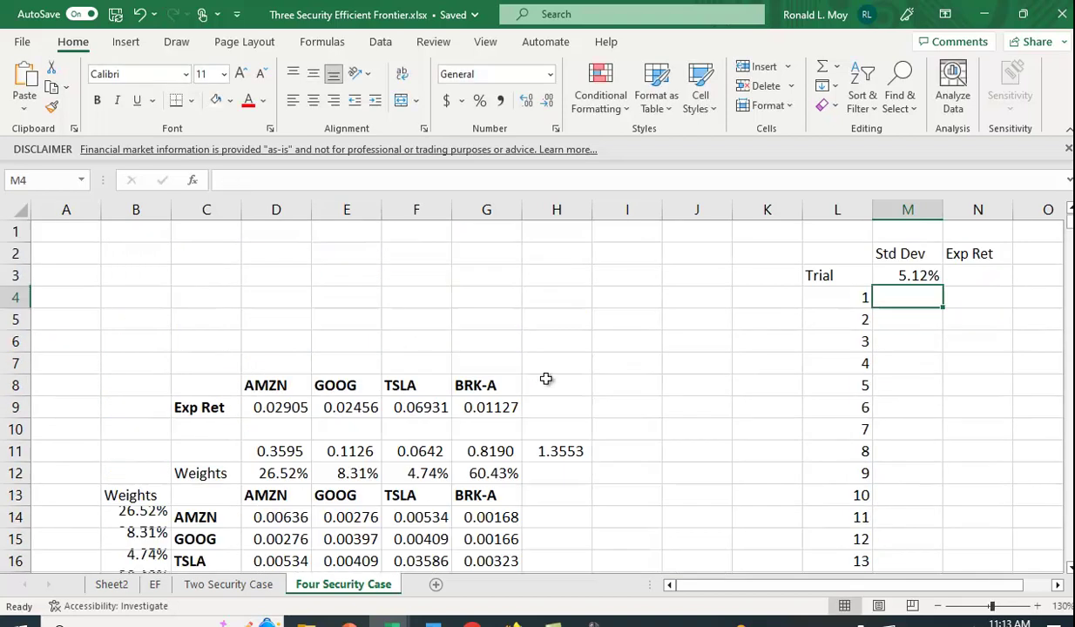
Link N3 to the portfolio expected return with =C20.
left_click(981, 277)
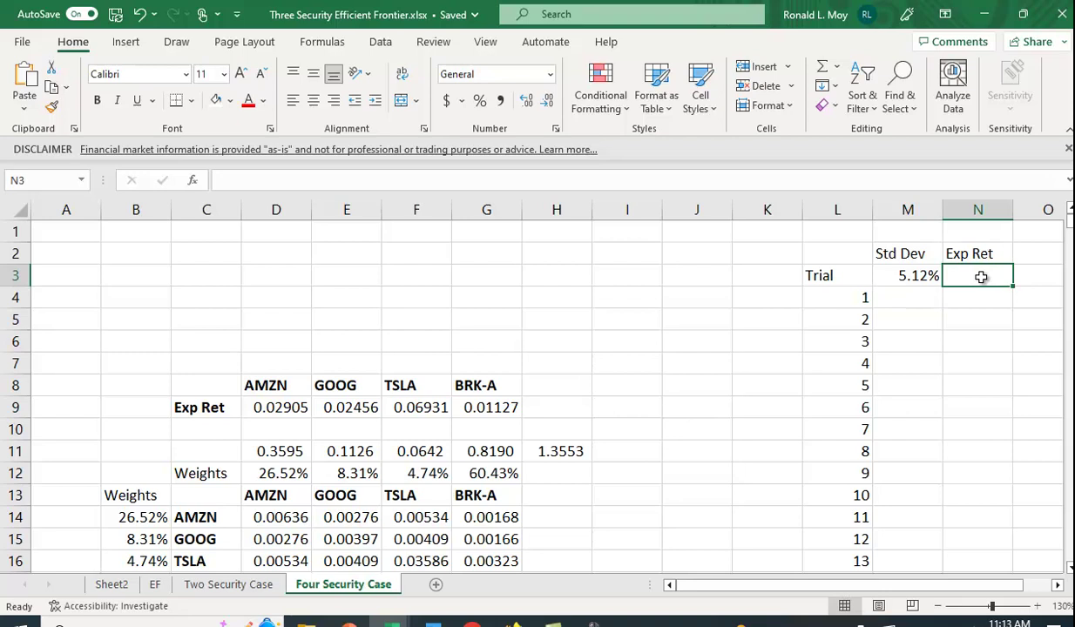
type("=")
scroll(653, 349, "down", 1)
scroll(532, 378, "down", 3)
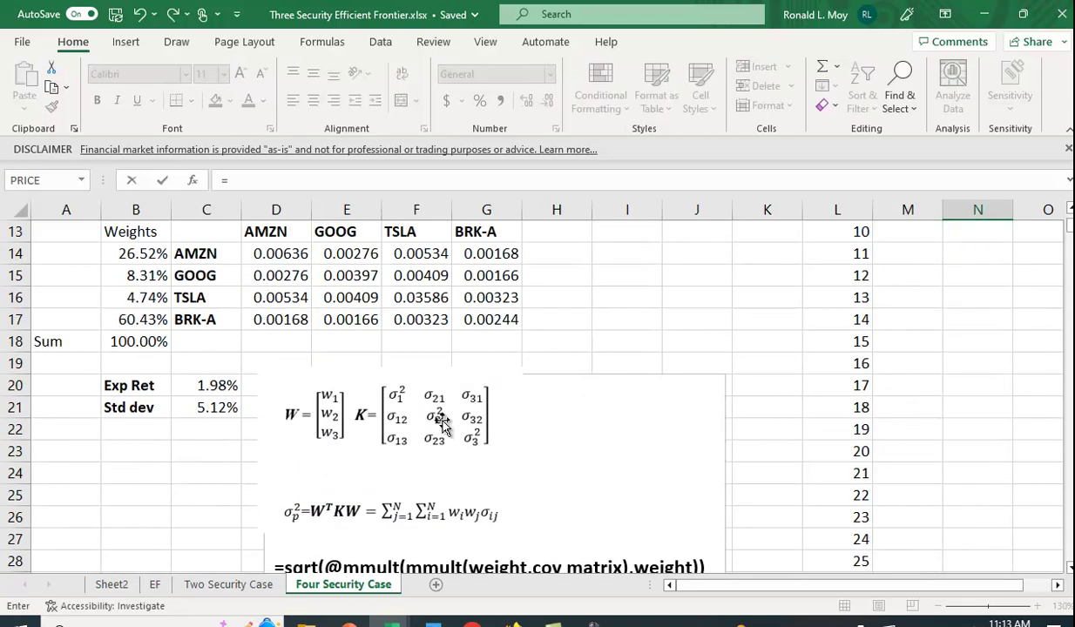
left_click(223, 386)
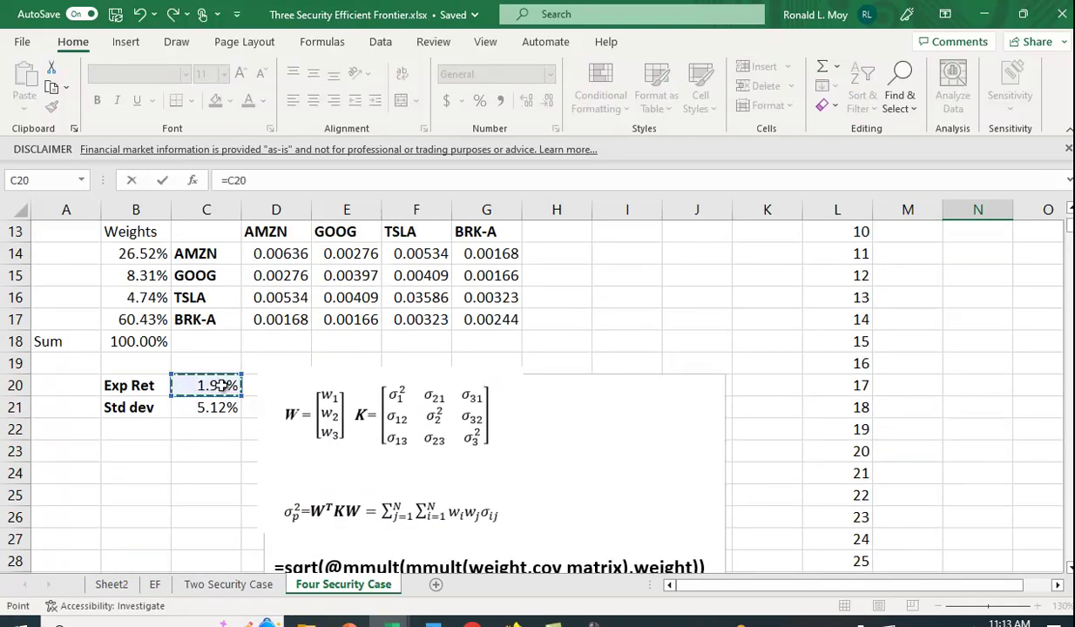
key("Return")
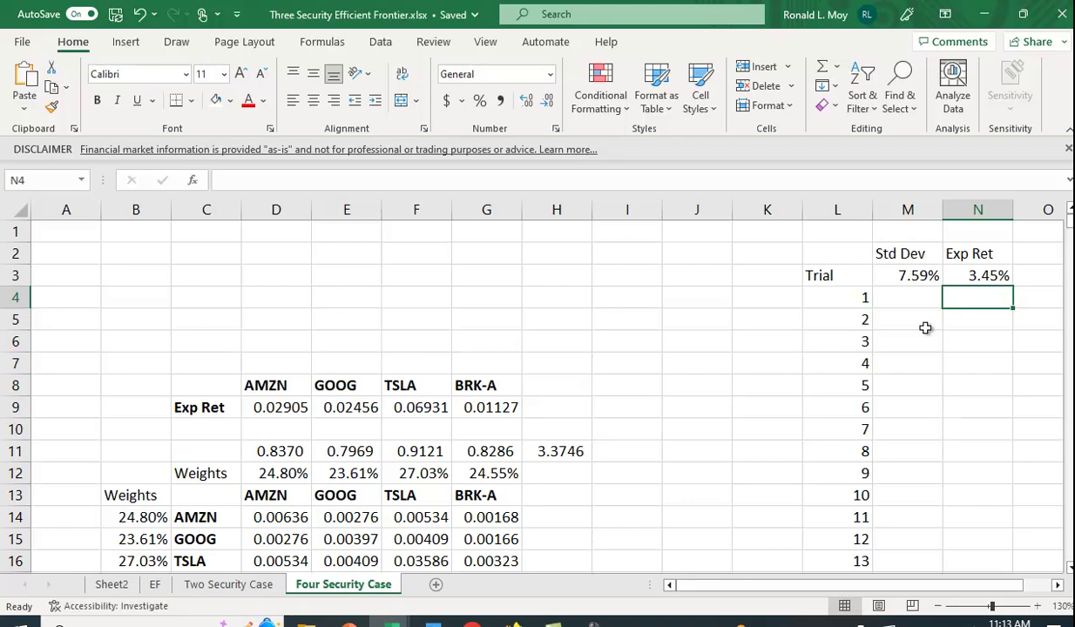
Create a what-if data table over L3:N1003, using the empty cell K4 as the column input cell.
left_click_drag(820, 276, 982, 292)
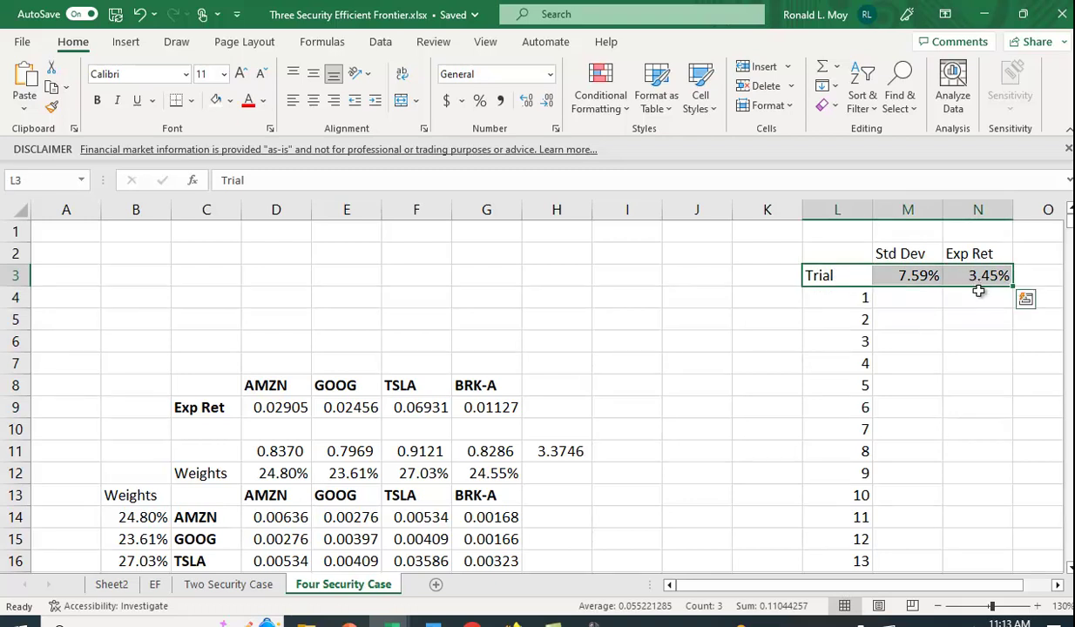
key("ctrl+shift+Down")
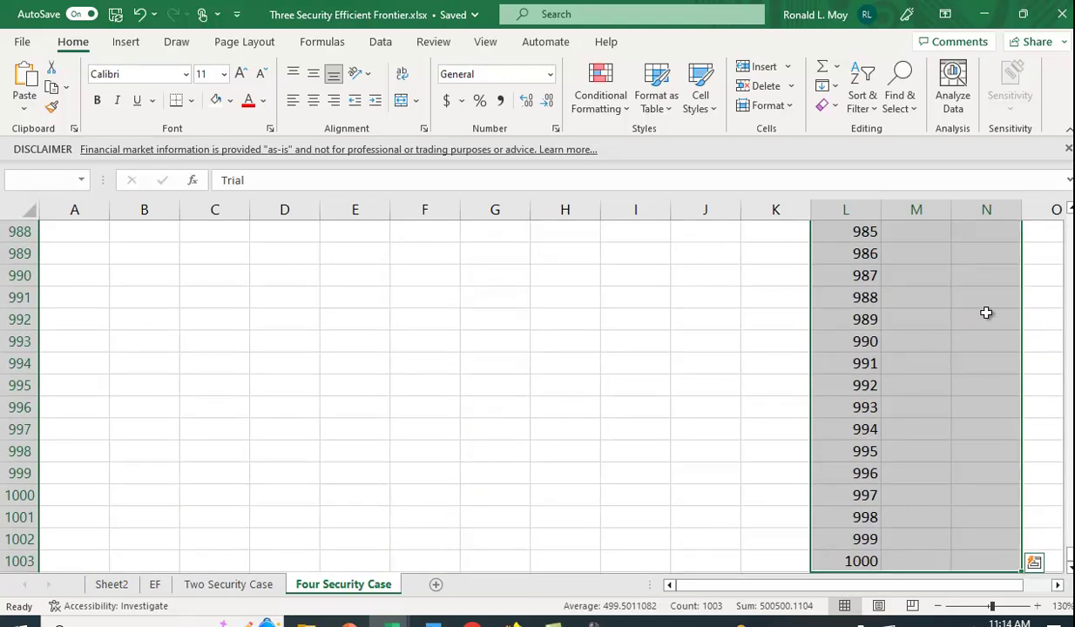
scroll(967, 310, "up", 20)
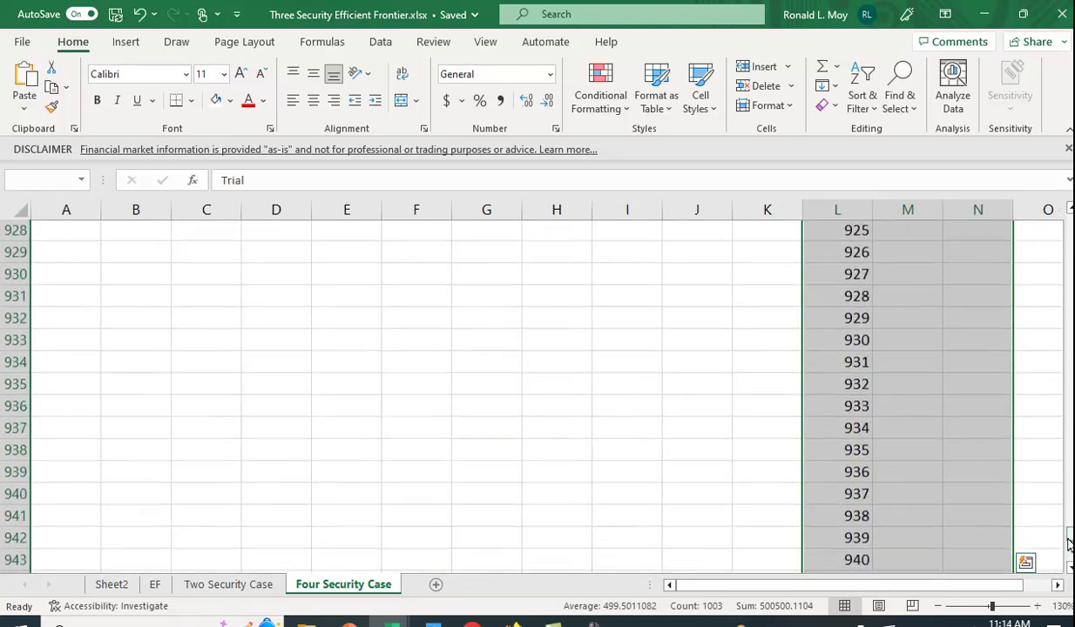
left_click_drag(1070, 477, 1031, 194)
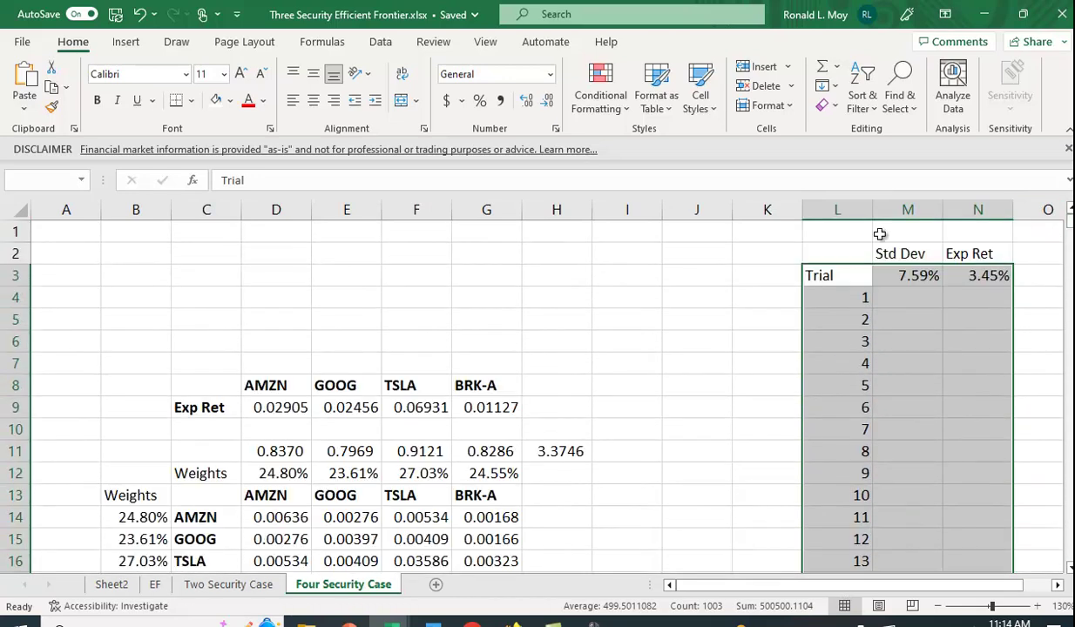
left_click(382, 43)
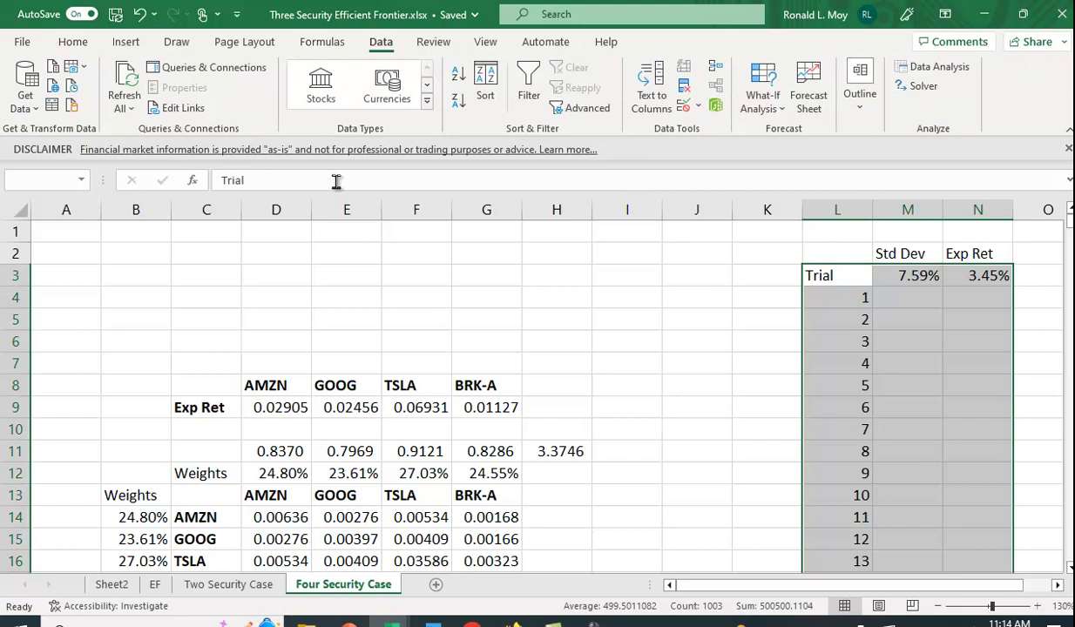
left_click(763, 103)
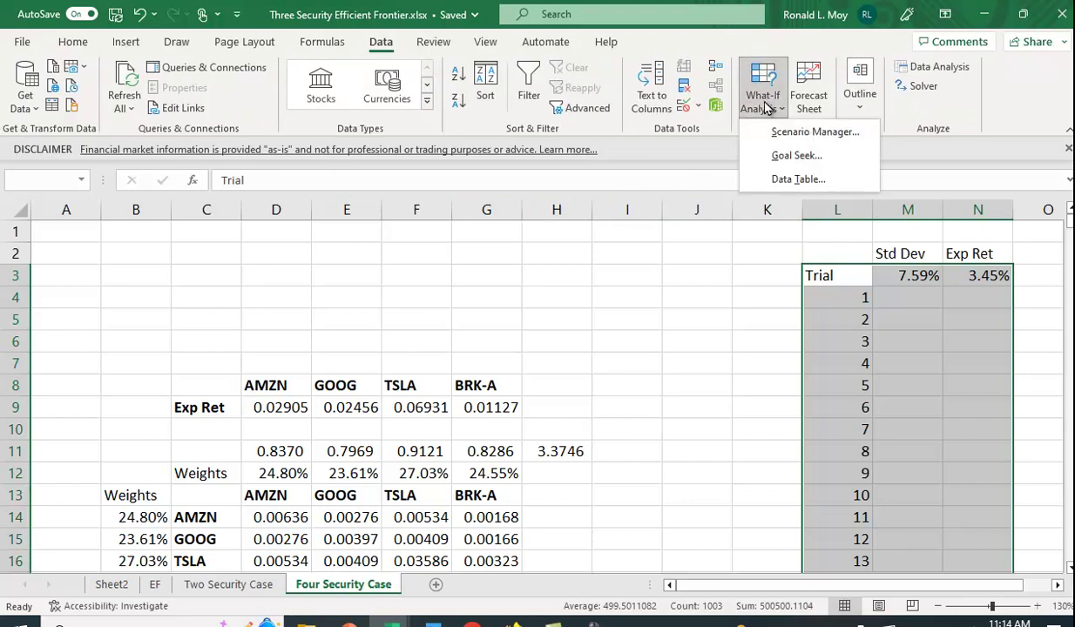
left_click(788, 180)
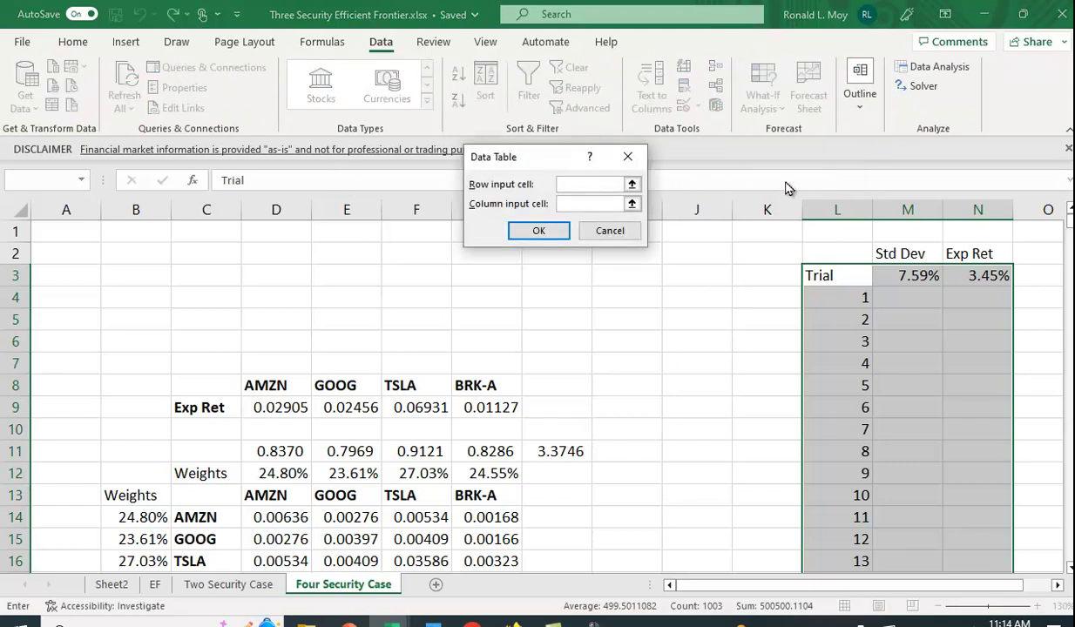
left_click(579, 203)
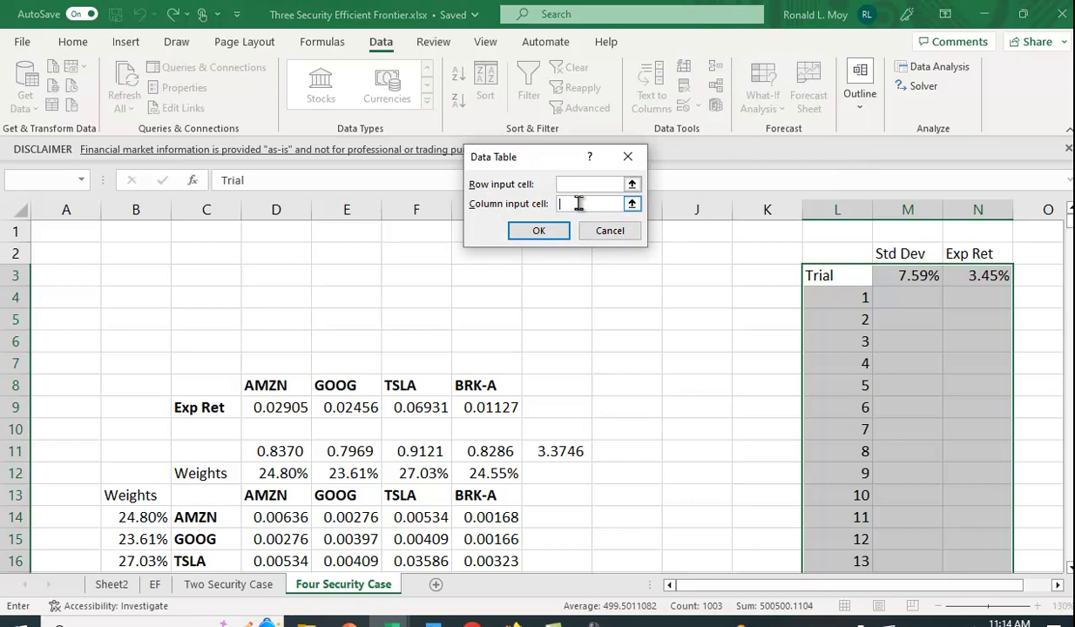
left_click(751, 300)
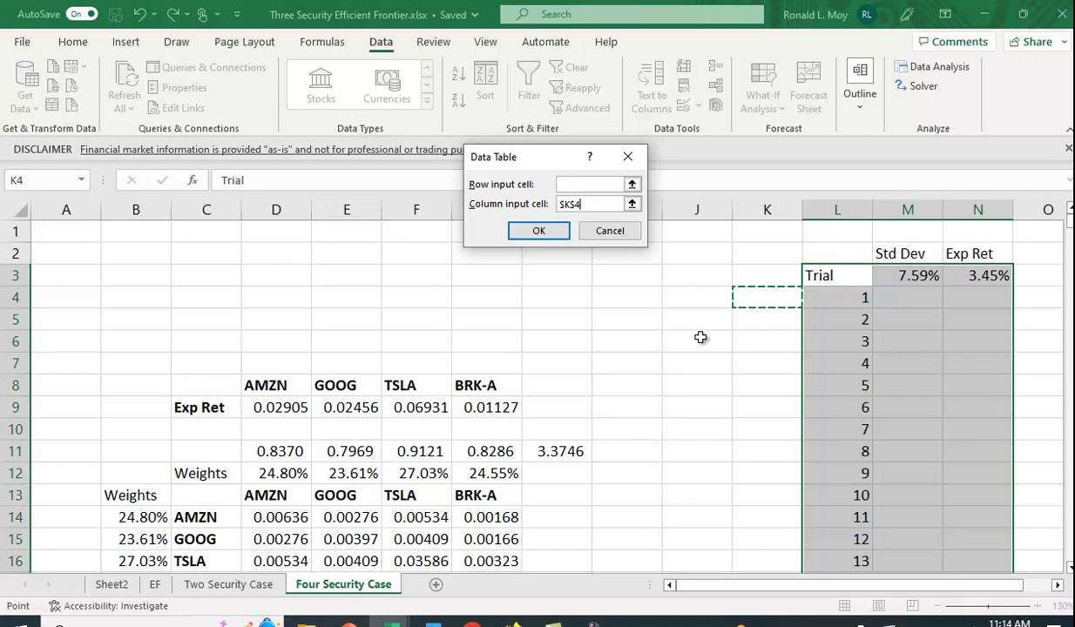
left_click(540, 230)
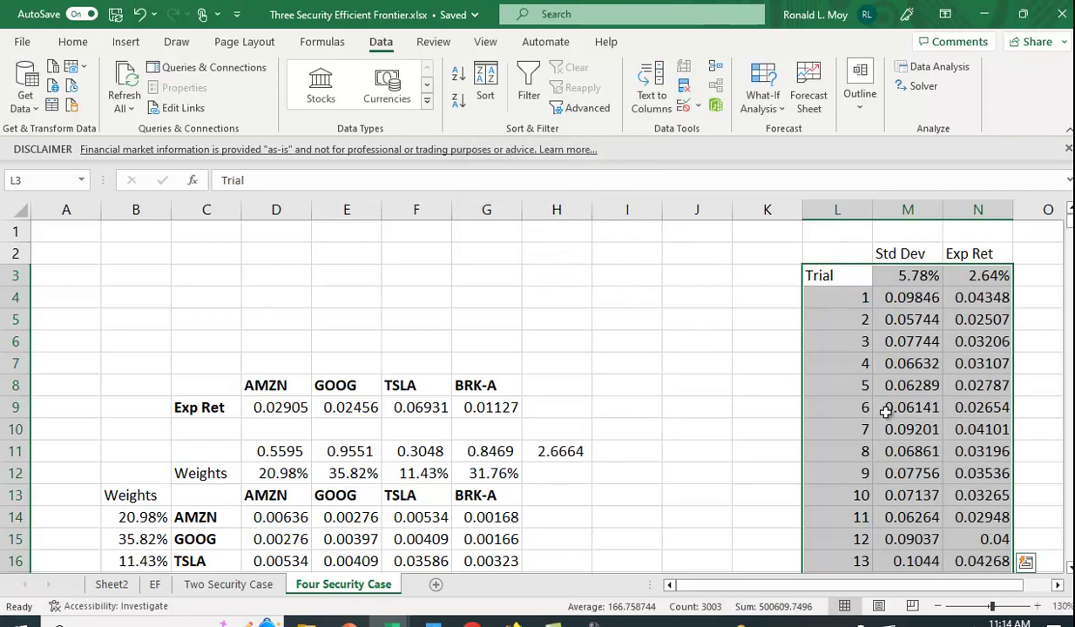
left_click_drag(889, 299, 954, 300)
double_click(916, 298)
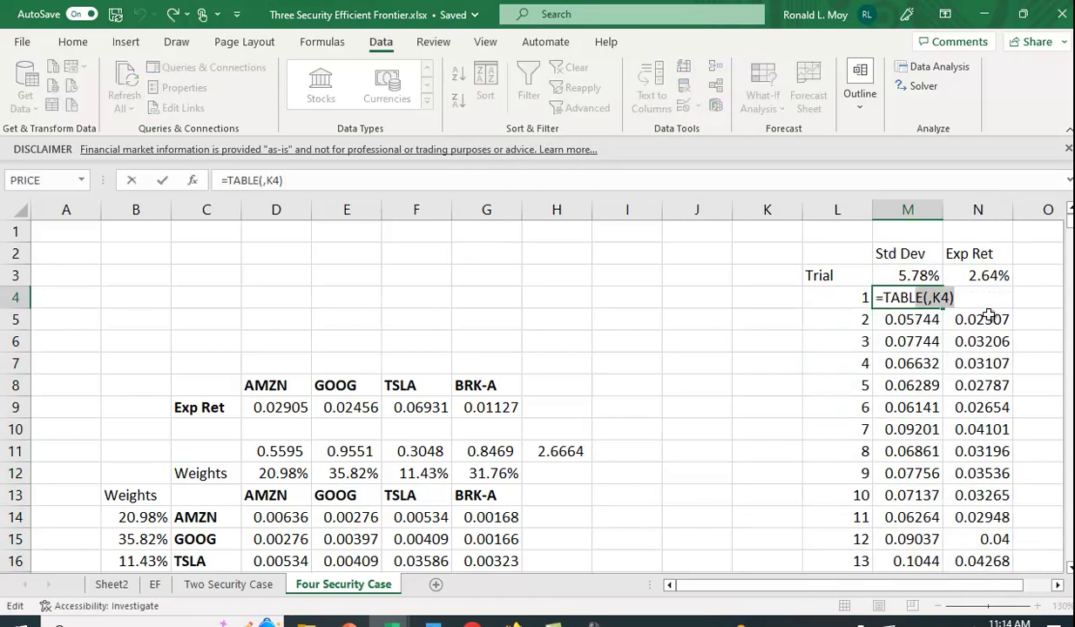
scroll(971, 324, "down", 5)
scroll(971, 324, "up", 4)
key("Return")
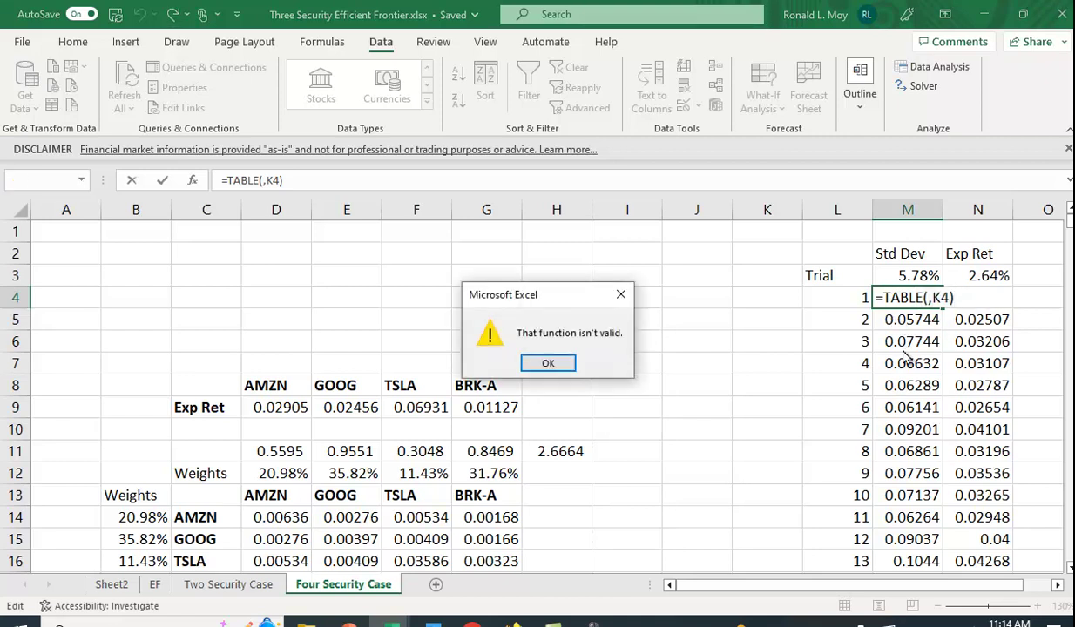
key("Escape")
key("Escape")
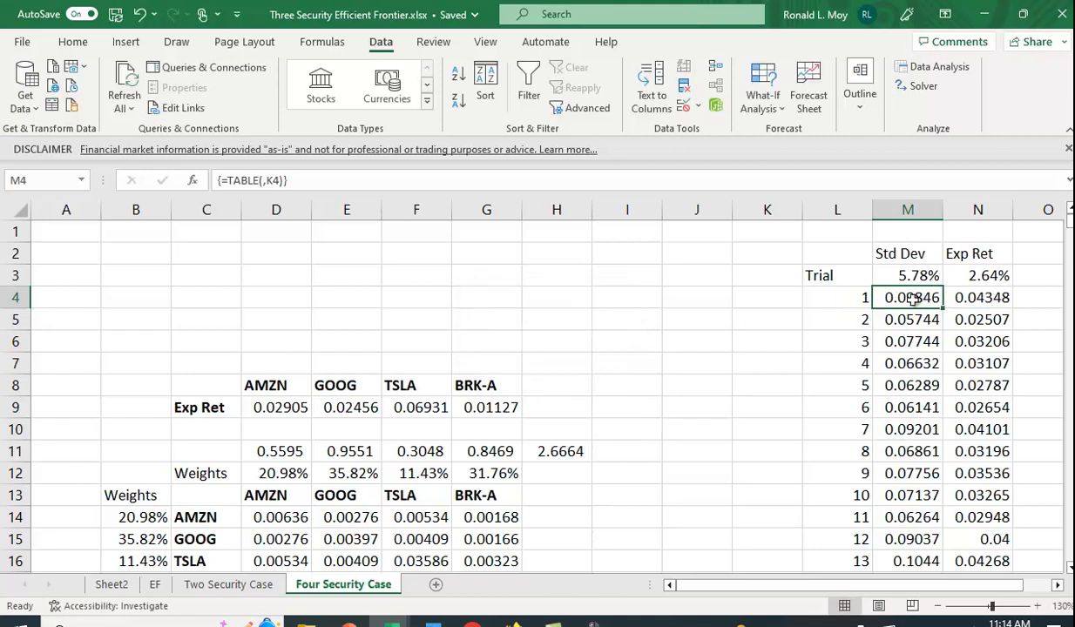
Format the data table results in M4:N1003 as percentages with two decimal places.
left_click_drag(912, 298, 980, 300)
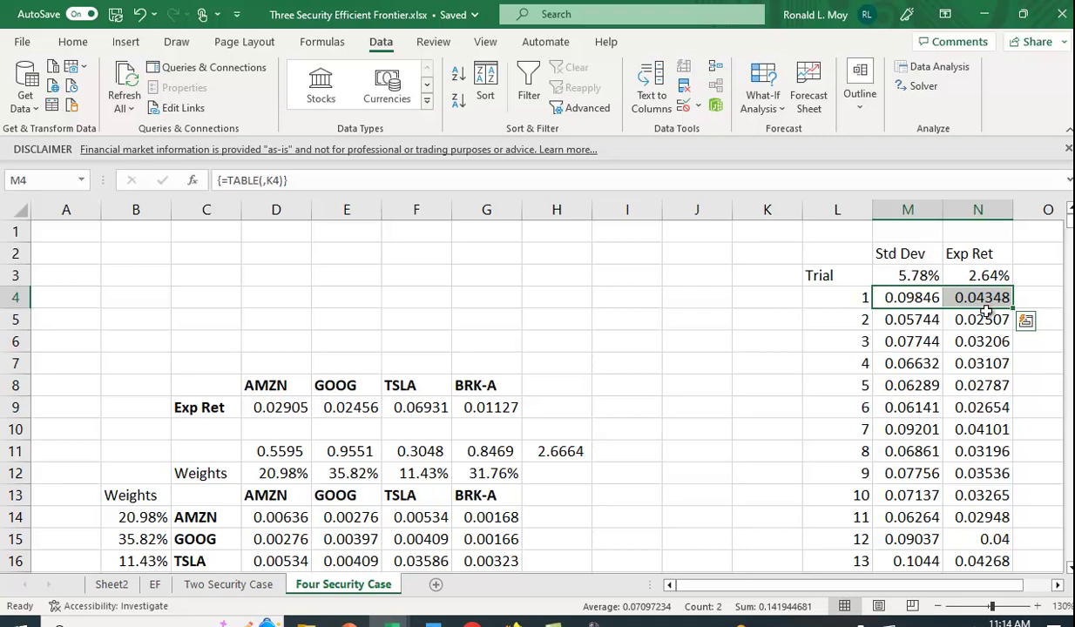
key("ctrl+shift+Down")
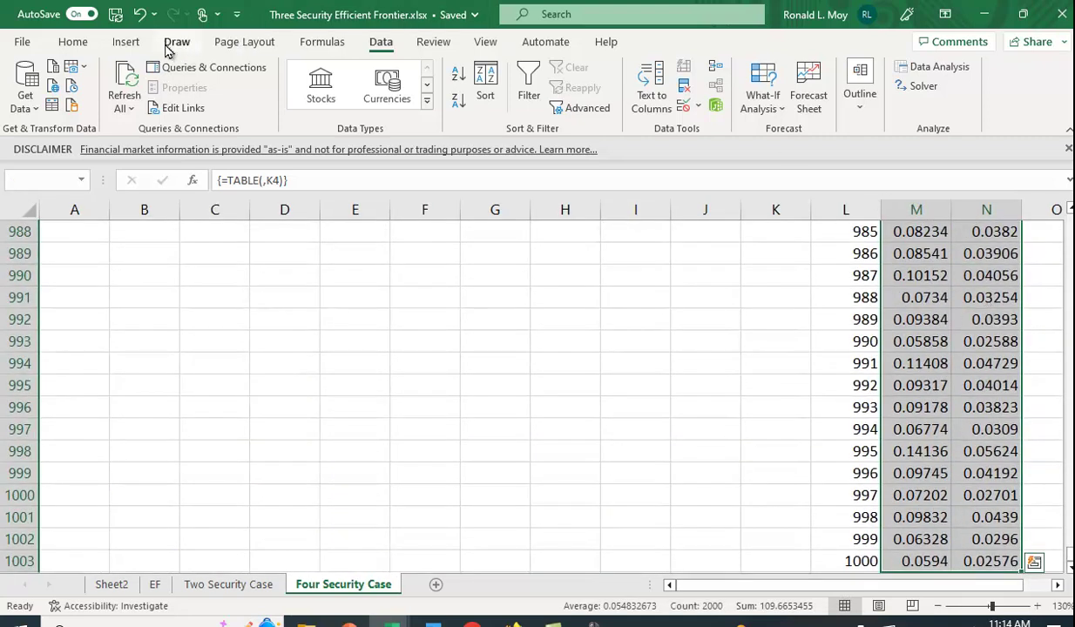
left_click(70, 43)
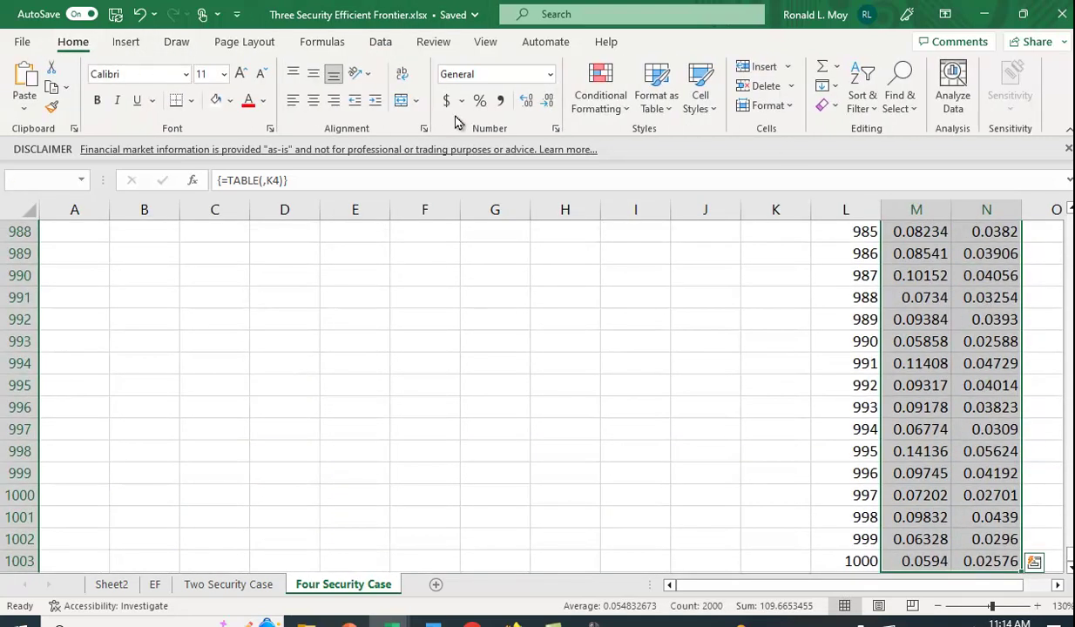
left_click(479, 102)
left_click(527, 103)
left_click(529, 108)
left_click(700, 337)
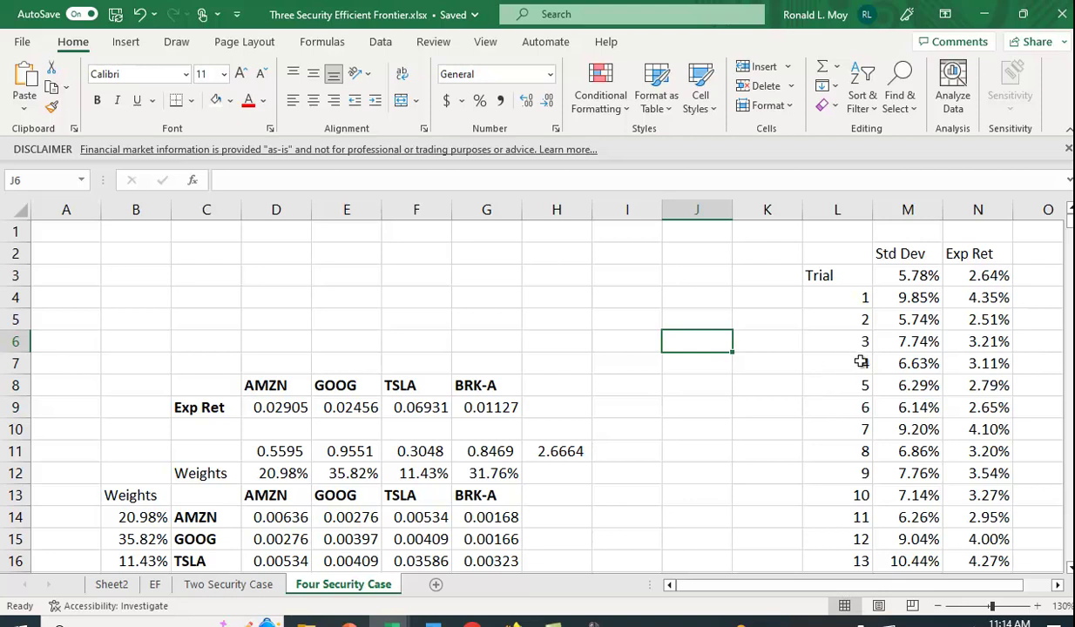
Insert the recommended scatter chart of Std Dev against Exp Ret from the data in M2:N1003.
left_click_drag(889, 252, 960, 257)
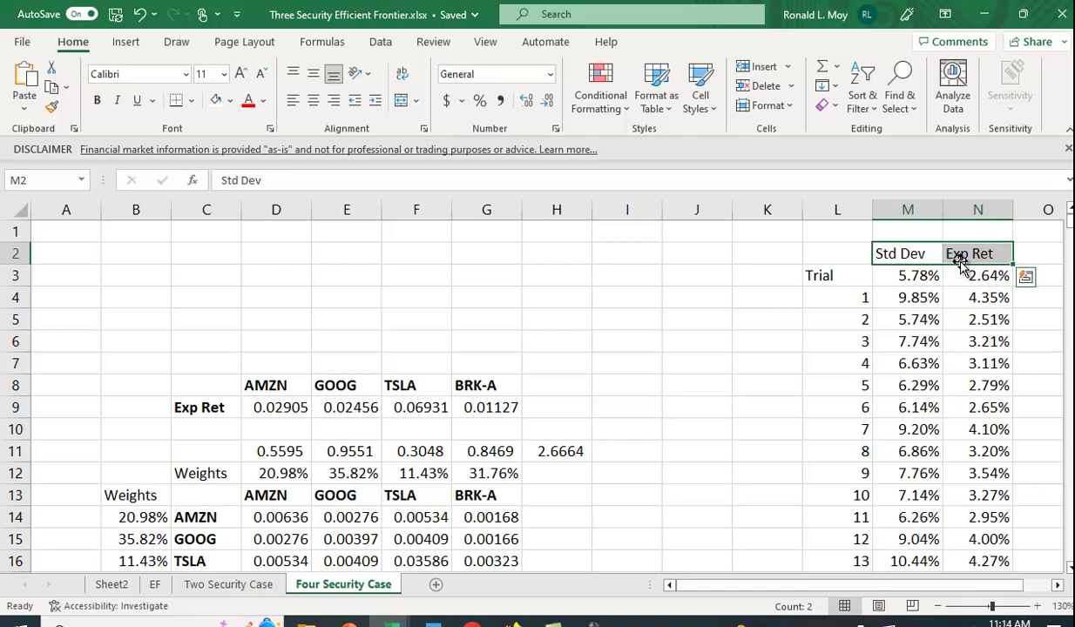
key("ctrl+shift+Down")
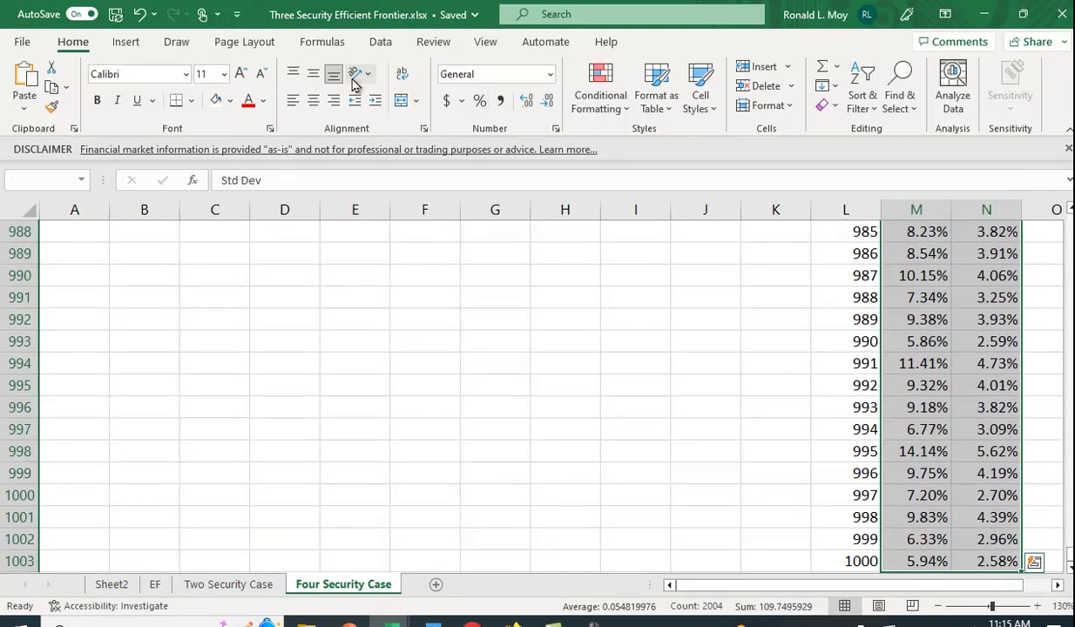
left_click(126, 43)
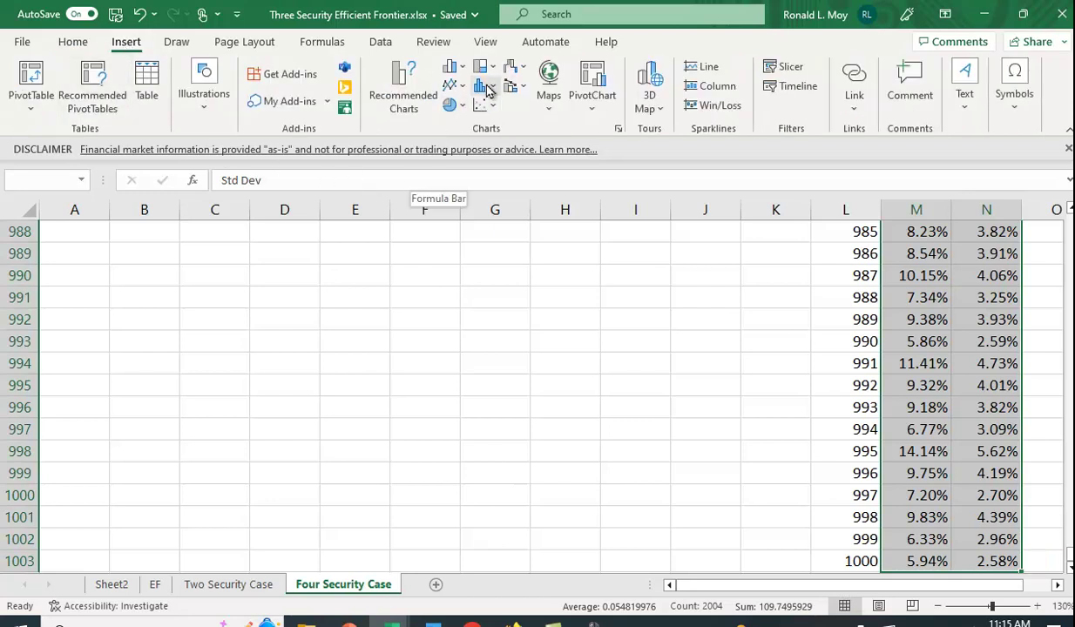
left_click(403, 90)
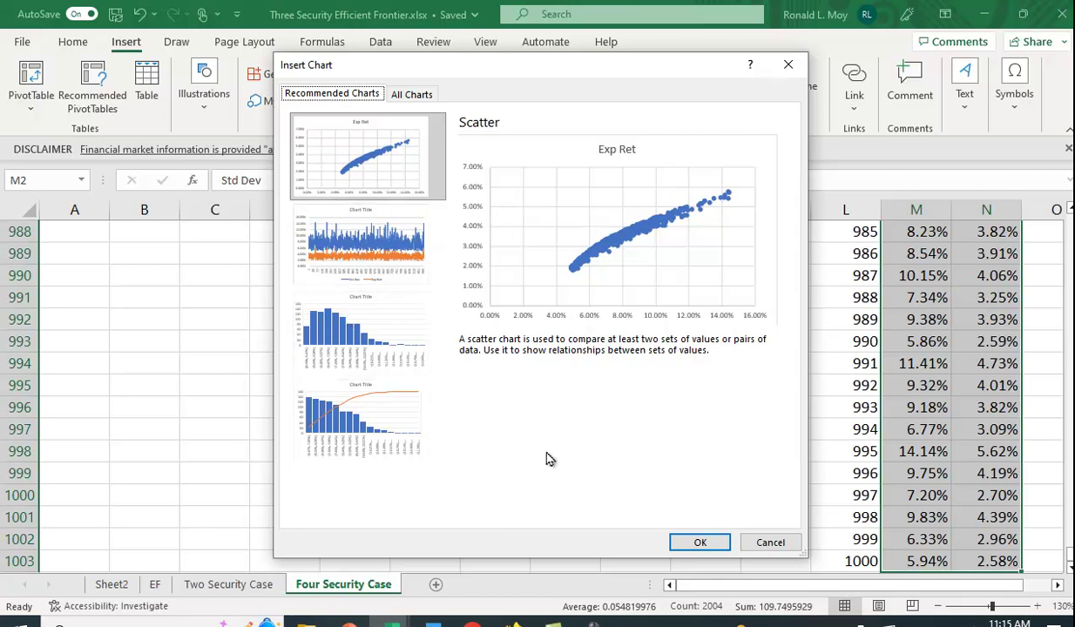
left_click(698, 542)
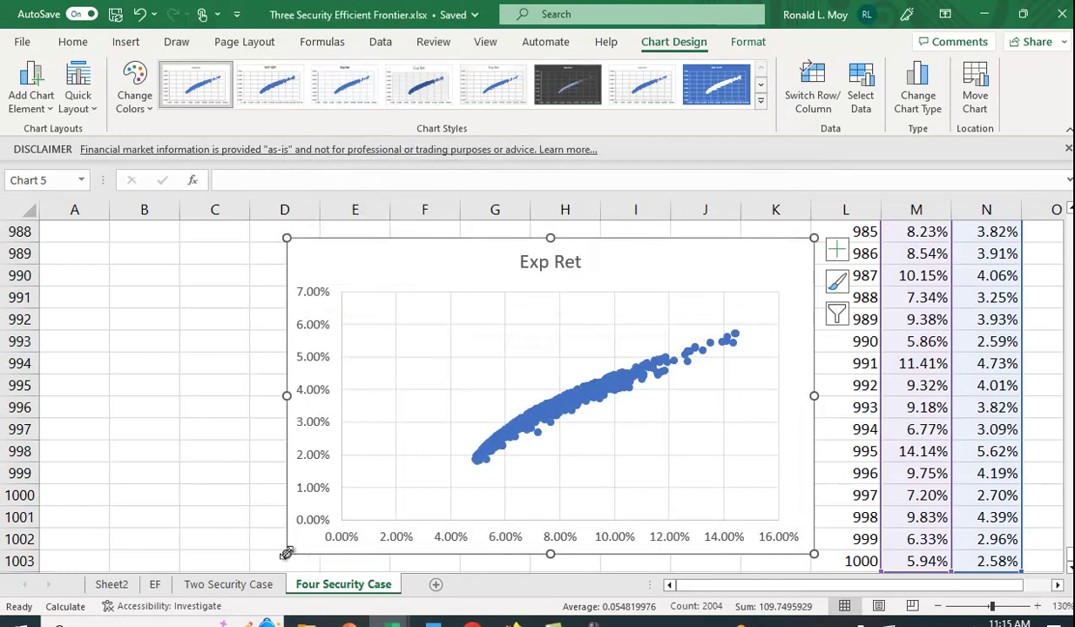
Enlarge the scatter chart from its lower-left corner so that it extends into column C and below the last trial row.
left_click_drag(288, 552, 203, 576)
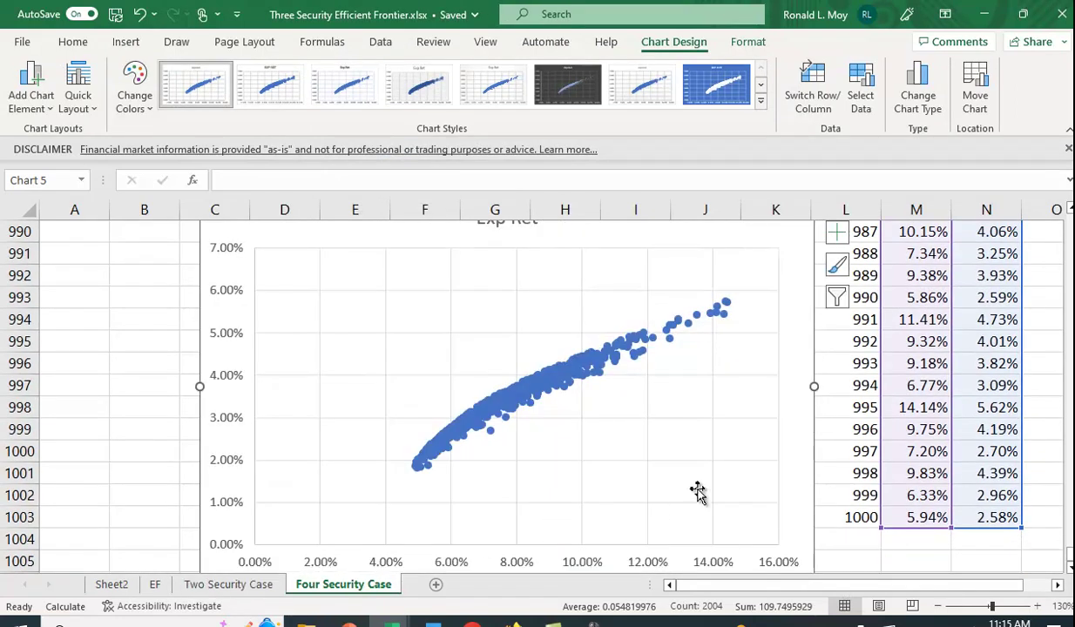
scroll(697, 493, "up", 1)
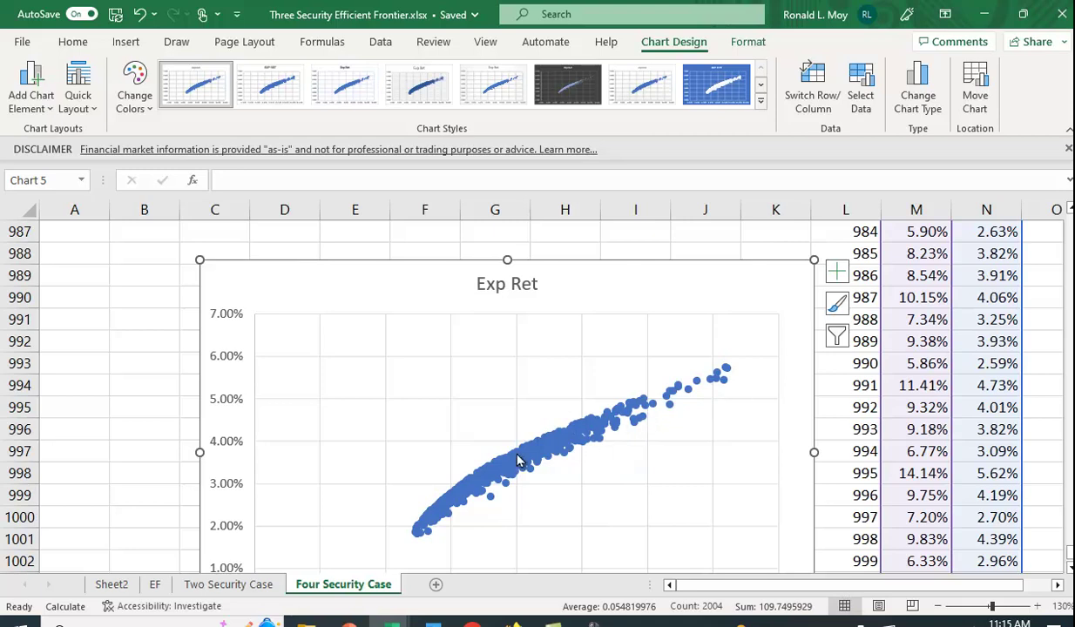
left_click(756, 250)
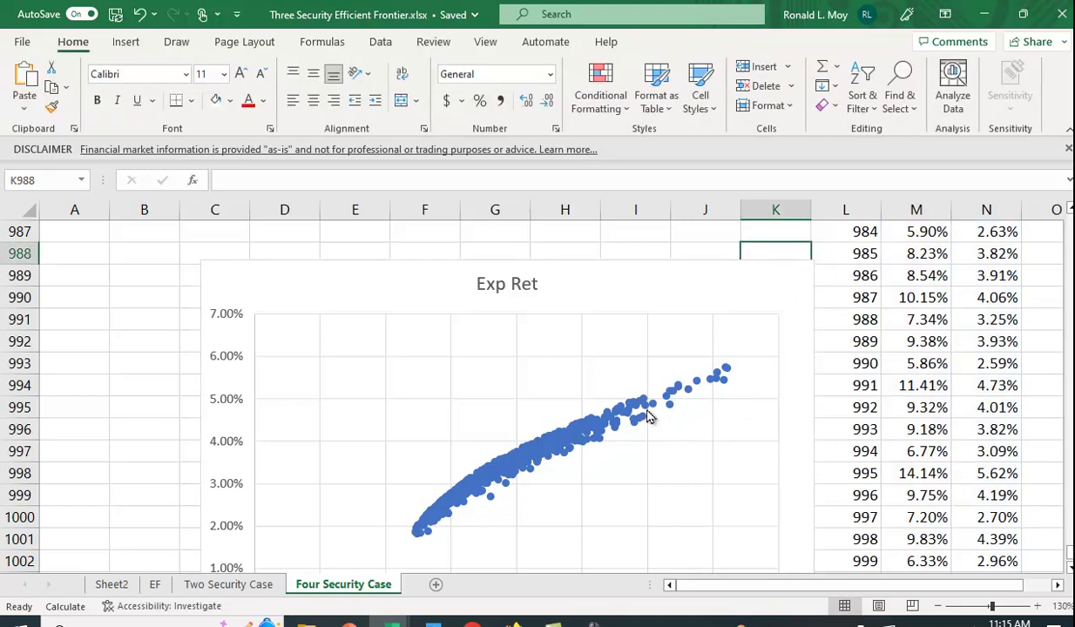
Examine the shape and upper edge of the simulated portfolio cloud in the scatter chart alongside the trial data.
scroll(935, 421, "up", 3)
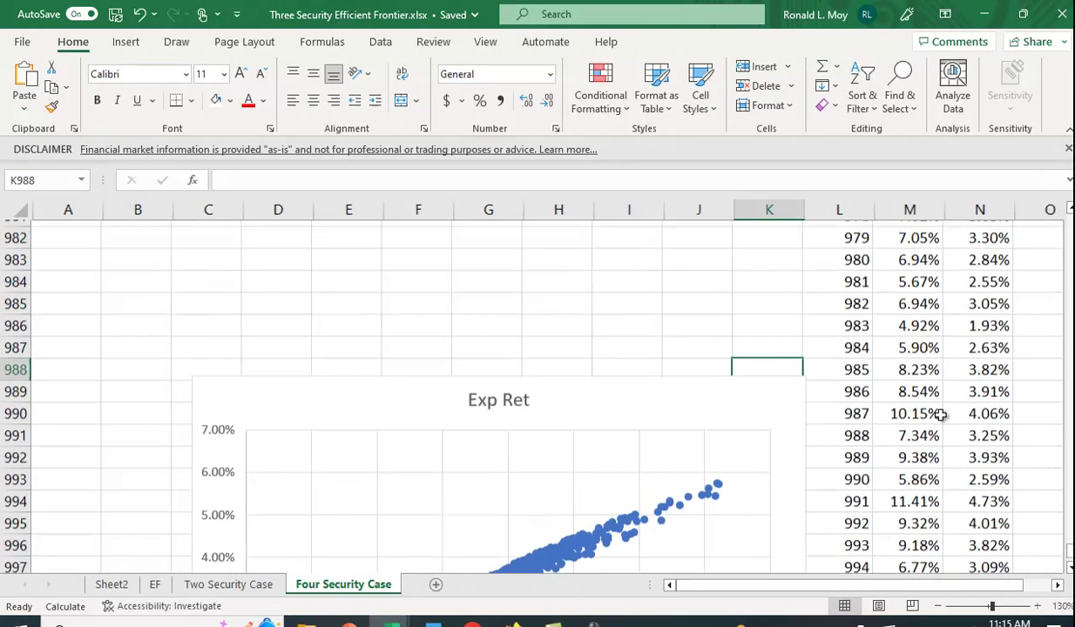
scroll(933, 421, "down", 2)
scroll(933, 421, "down", 2)
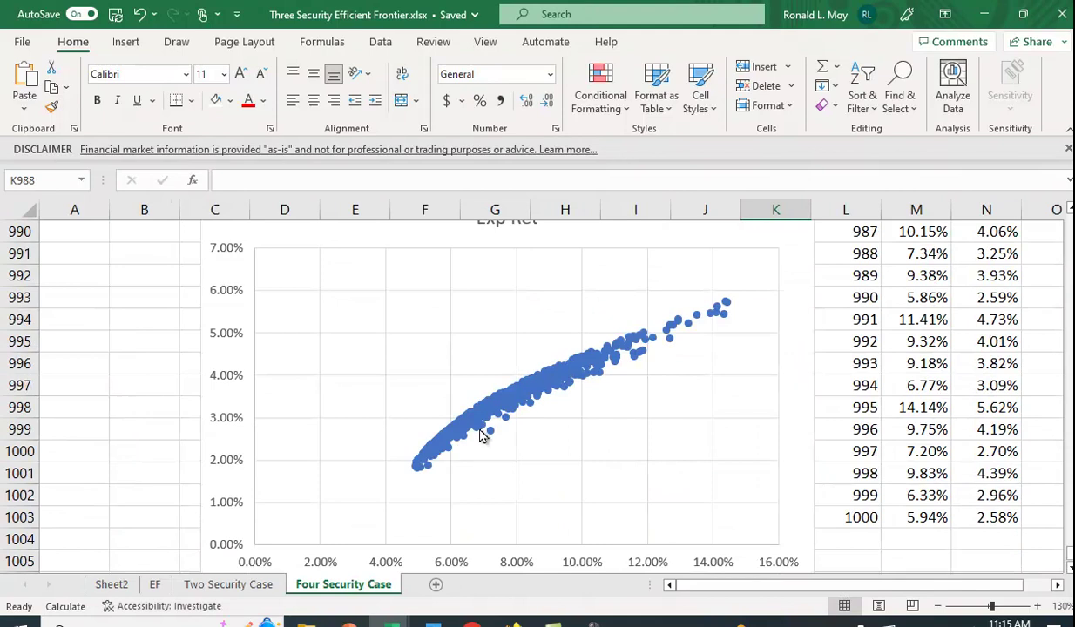
mouse_move(490, 436)
mouse_move(511, 393)
scroll(583, 458, "down", 3)
scroll(582, 458, "up", 3)
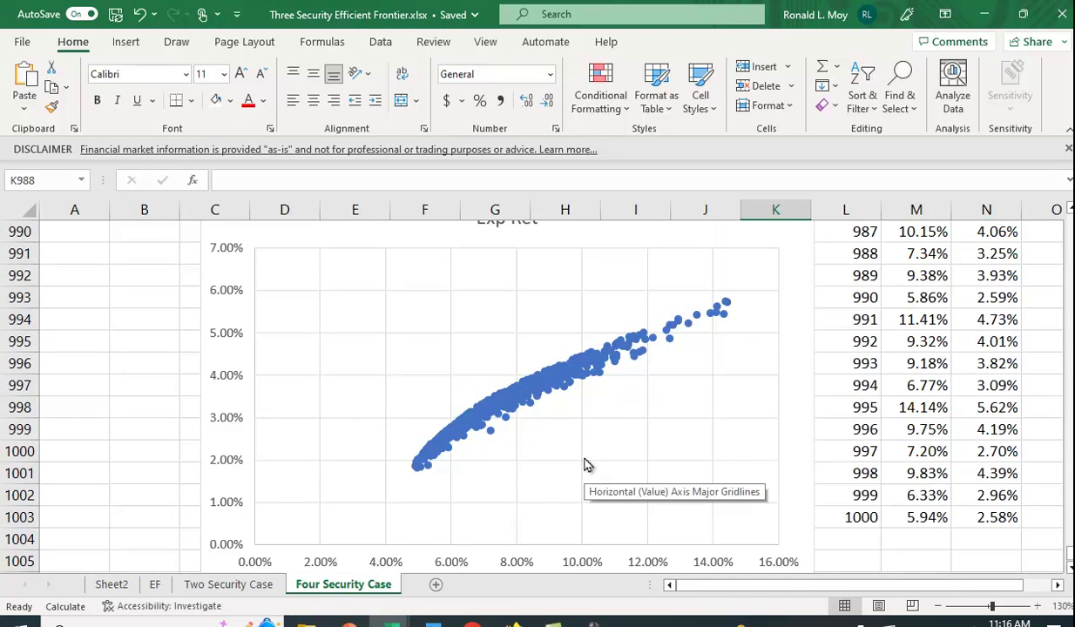